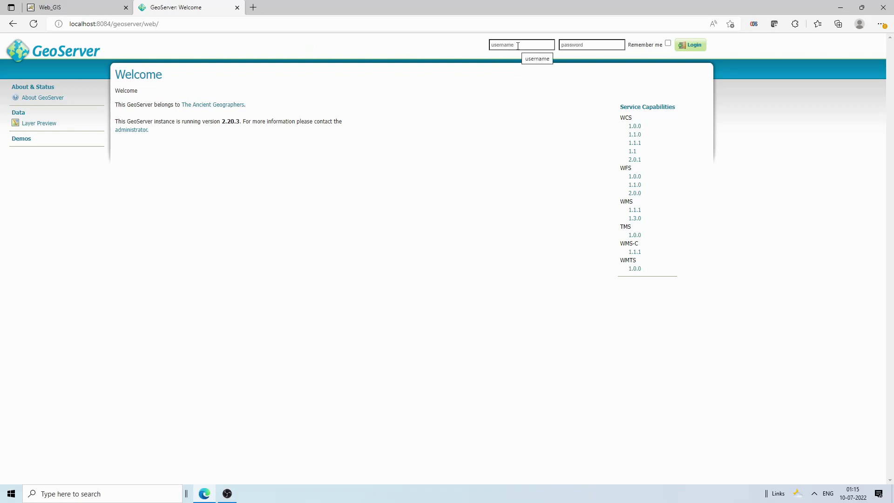
Step: Check the GeoServer page address and mark the version number 2.20.3
{"action": "left_click", "coordinate": [518, 46]}
{"action": "left_click", "coordinate": [507, 138]}
{"action": "left_click", "coordinate": [130, 23]}
{"action": "left_click", "coordinate": [366, 313]}
{"action": "left_click_drag", "start_coordinate": [237, 121], "coordinate": [223, 122]}
Step: Log in as the admin user with the account password
{"action": "left_click", "coordinate": [248, 141]}
{"action": "left_click", "coordinate": [516, 45]}
{"action": "type", "text": "admin"}
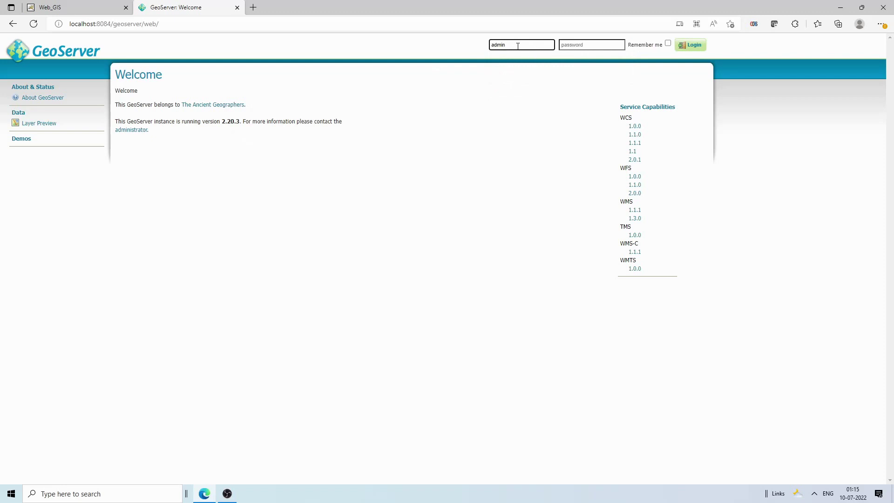
{"action": "left_click", "coordinate": [595, 45]}
{"action": "type", "text": "g"}
{"action": "key", "text": "Return"}
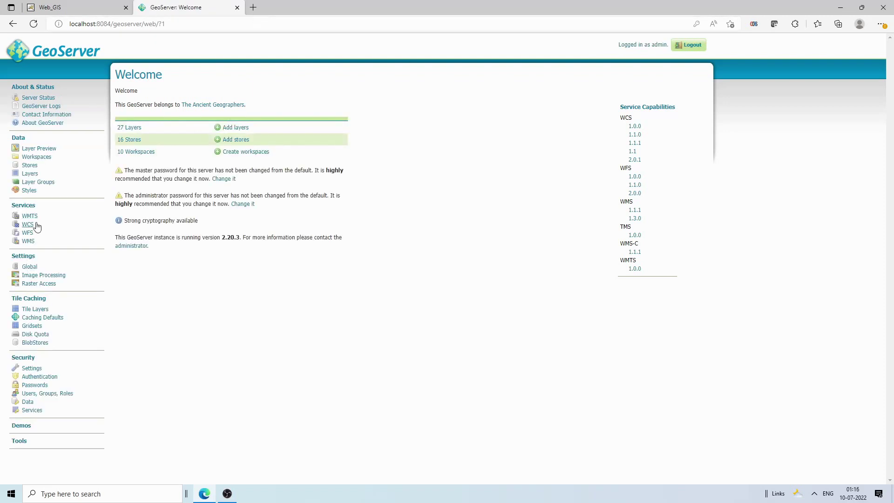
Step: Zoom the Edge page to 125%
{"action": "left_click", "coordinate": [880, 24]}
{"action": "left_click", "coordinate": [863, 104]}
{"action": "left_click", "coordinate": [862, 104]}
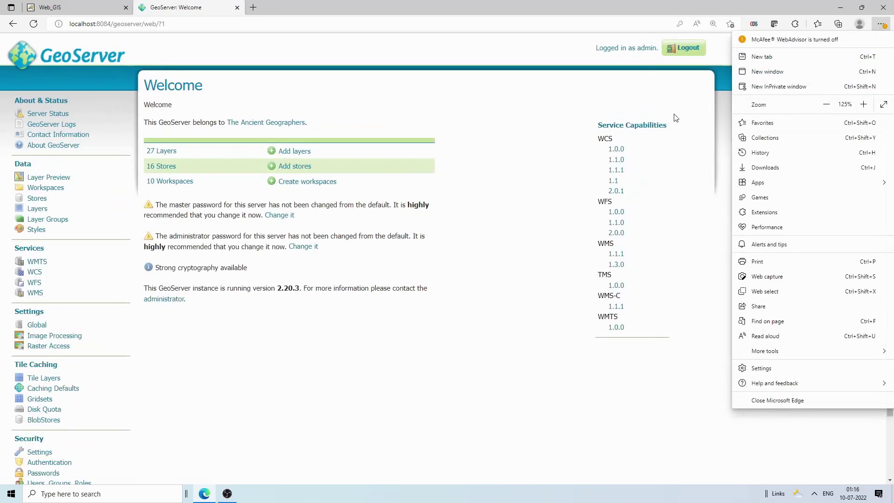
{"action": "left_click", "coordinate": [389, 359]}
Step: Start a new GeoTIFF raster store from the Stores page
{"action": "left_click", "coordinate": [42, 199]}
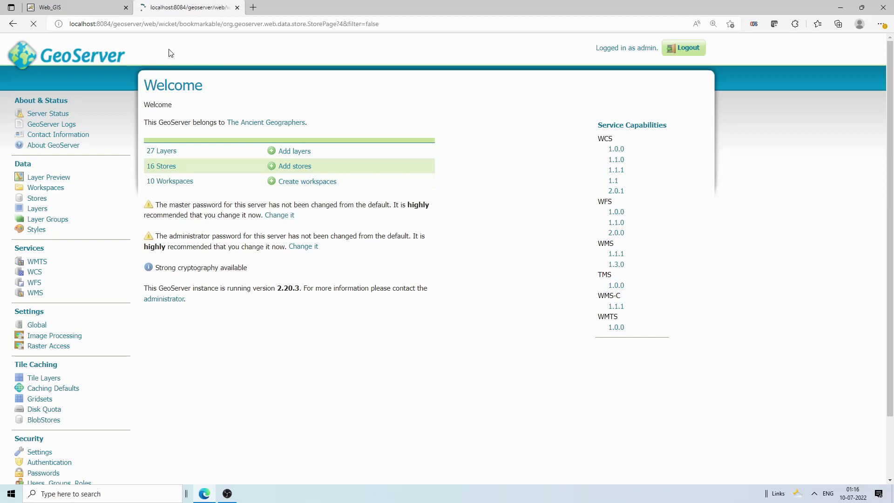
{"action": "left_click", "coordinate": [177, 117]}
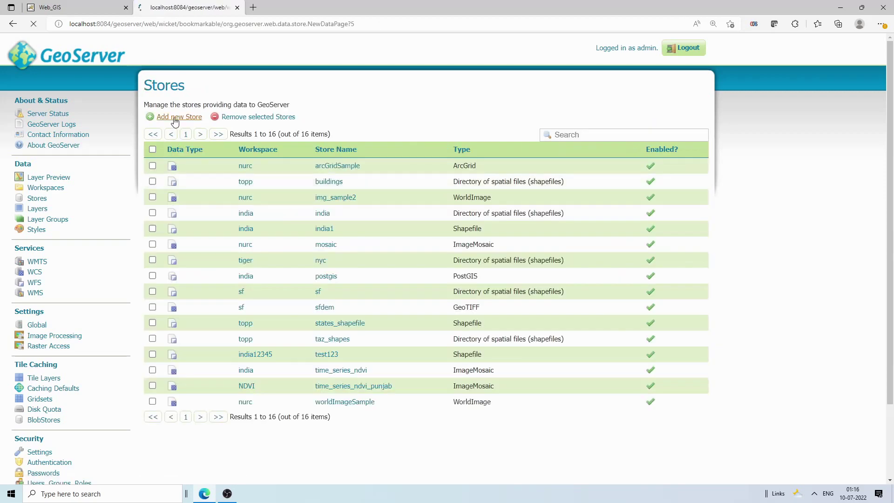
{"action": "left_click", "coordinate": [174, 281]}
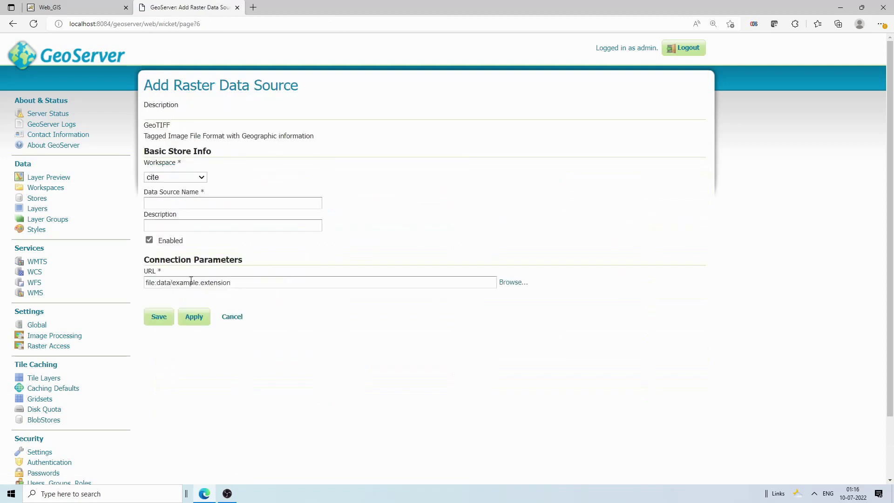
{"action": "left_click_drag", "start_coordinate": [283, 278], "coordinate": [140, 285]}
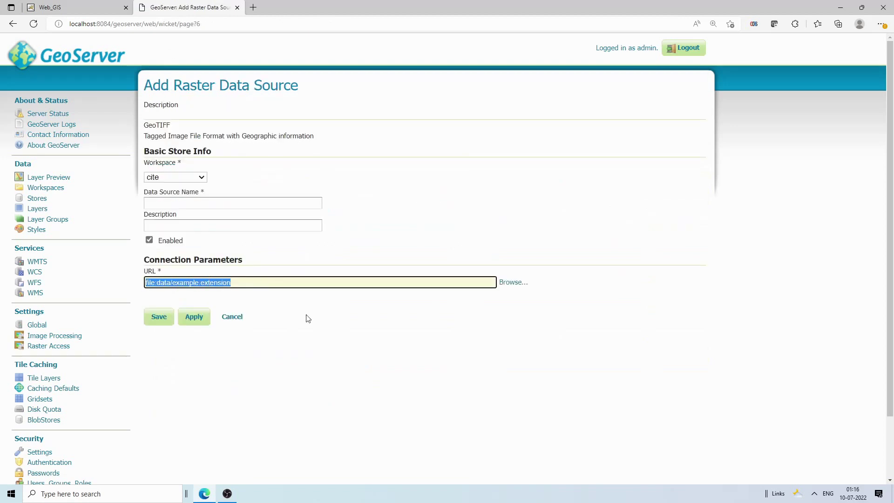
{"action": "left_click", "coordinate": [263, 313]}
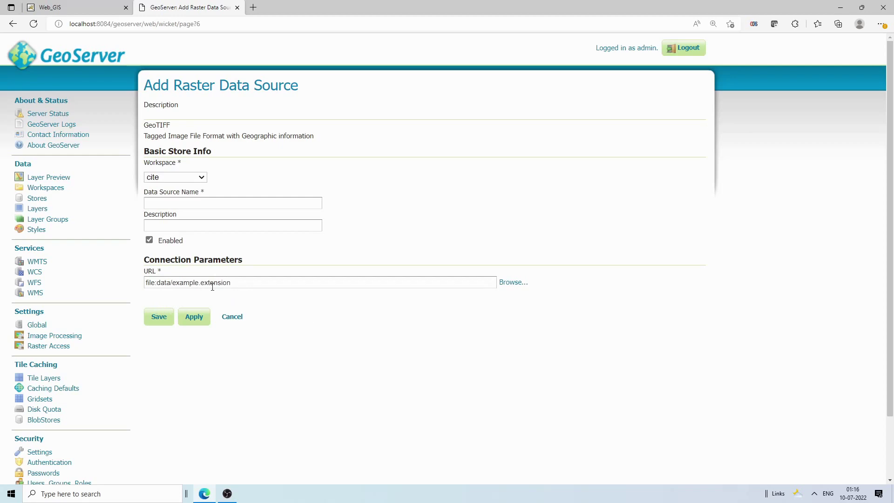
Step: In a new tab, reach Google and search for 'cog plugin geoserver'
{"action": "left_click", "coordinate": [253, 7]}
{"action": "left_click", "coordinate": [251, 24]}
{"action": "type", "text": "g"}
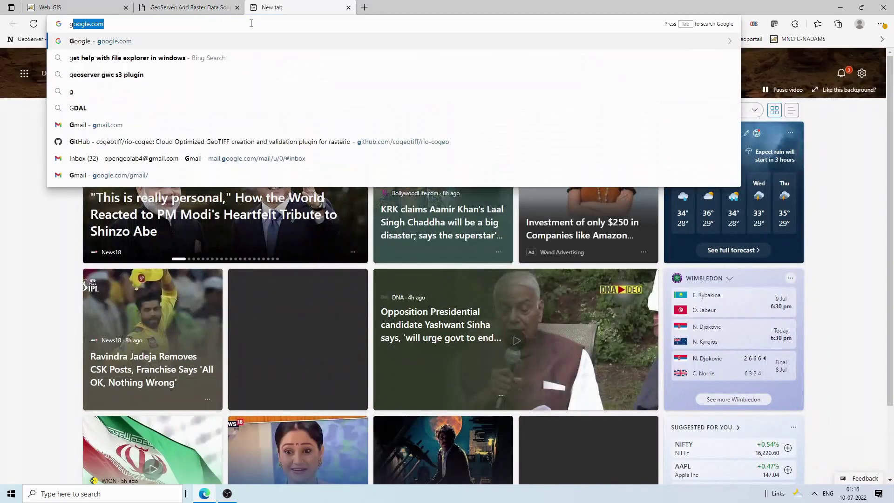
{"action": "type", "text": "ogle"}
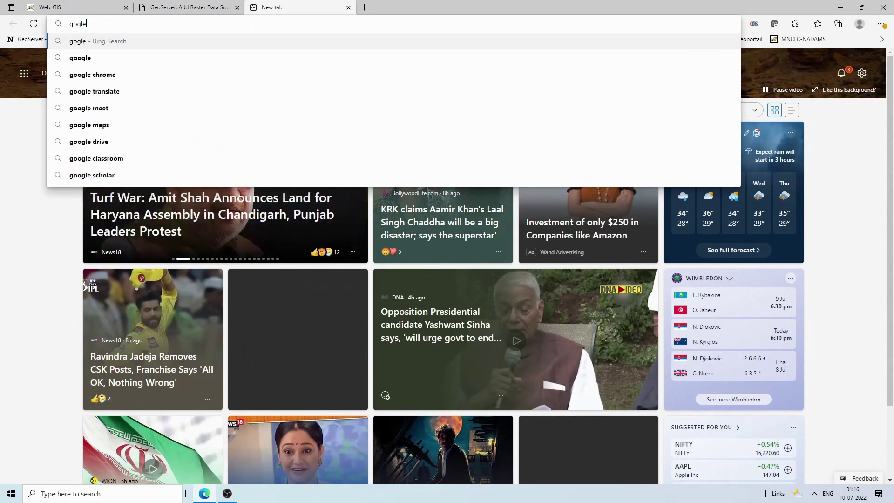
{"action": "key", "text": "Return"}
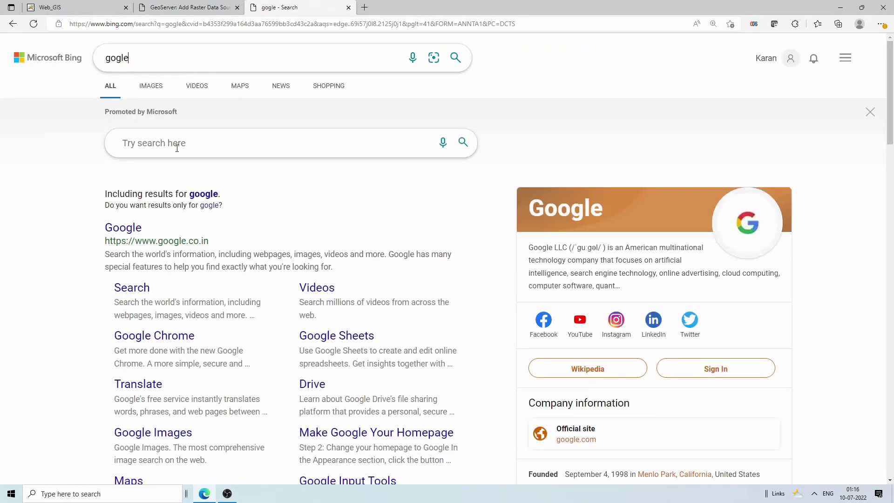
{"action": "left_click", "coordinate": [125, 230]}
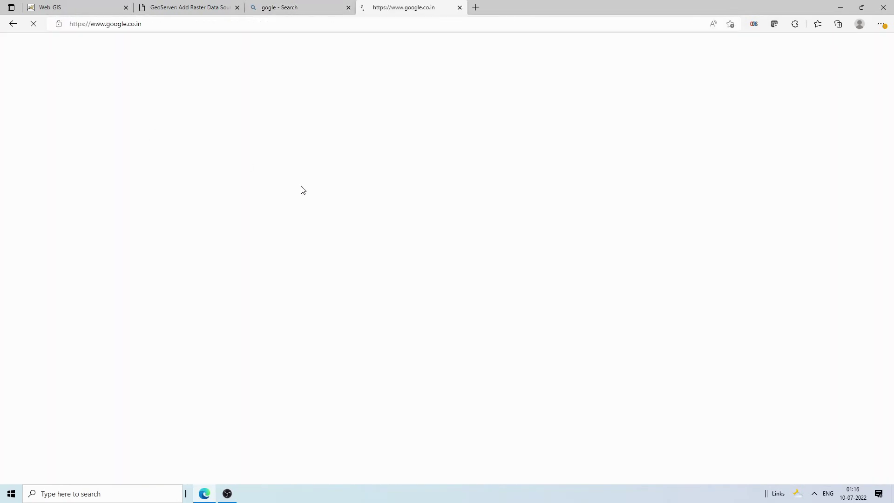
{"action": "left_click", "coordinate": [345, 220]}
{"action": "type", "text": "cog"}
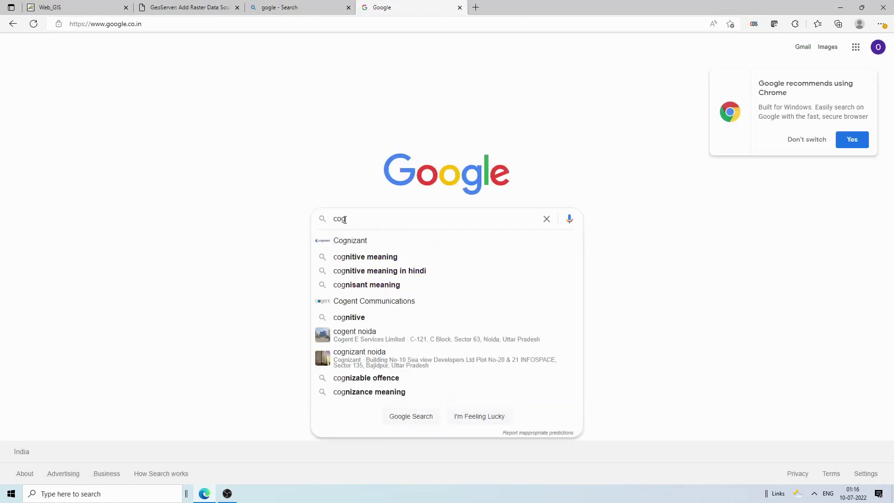
{"action": "type", "text": " plu"}
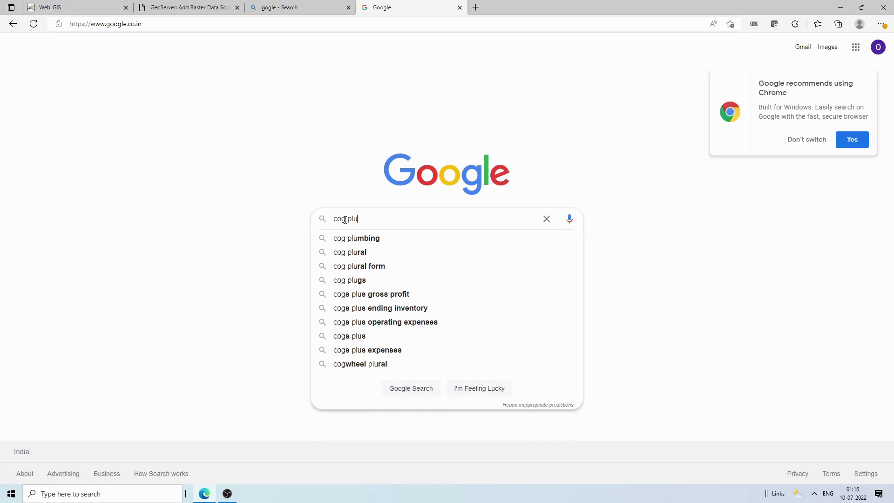
{"action": "type", "text": "gin"}
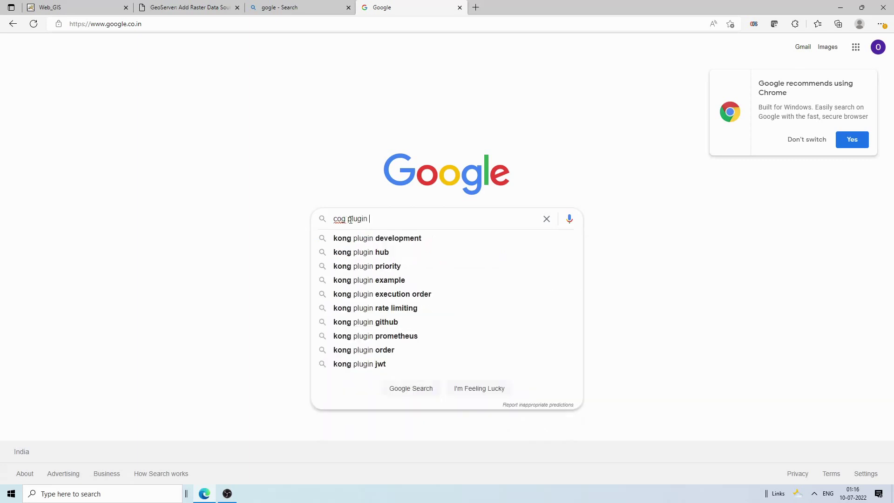
{"action": "type", "text": " geo"}
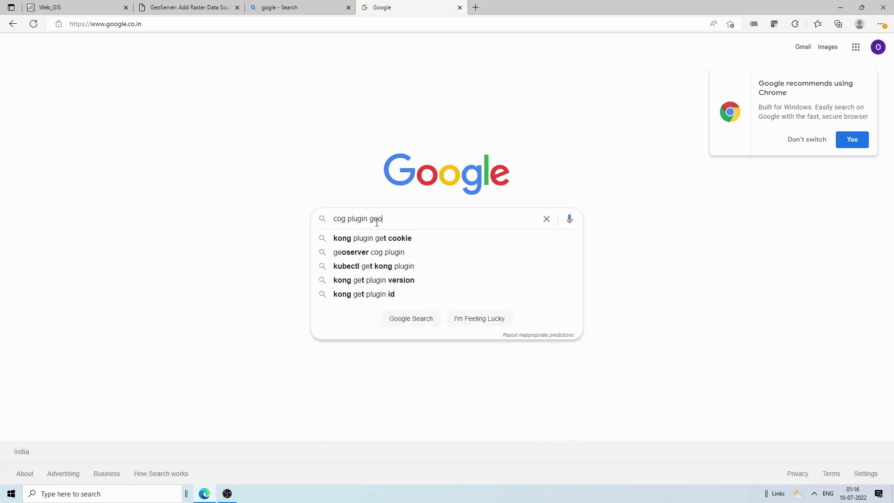
{"action": "type", "text": "server"}
{"action": "key", "text": "Return"}
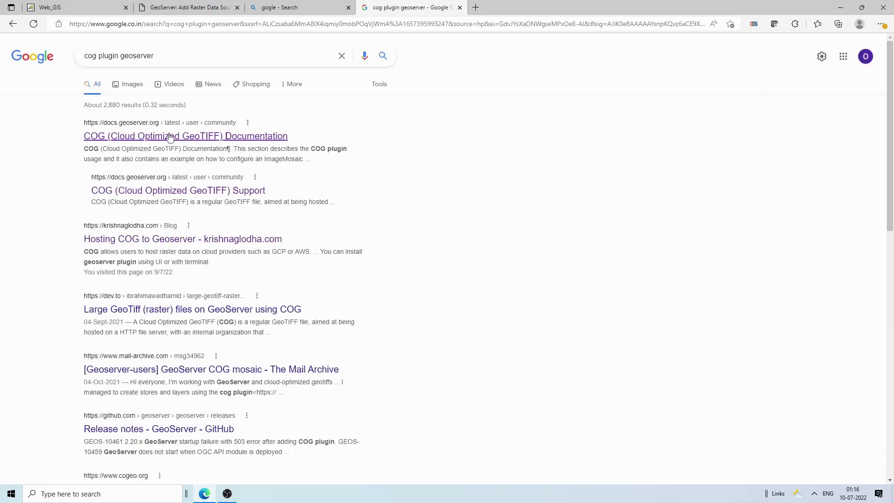
Step: Read the COG Support page's Installation notes and follow its nightly builds link
{"action": "left_click", "coordinate": [196, 135]}
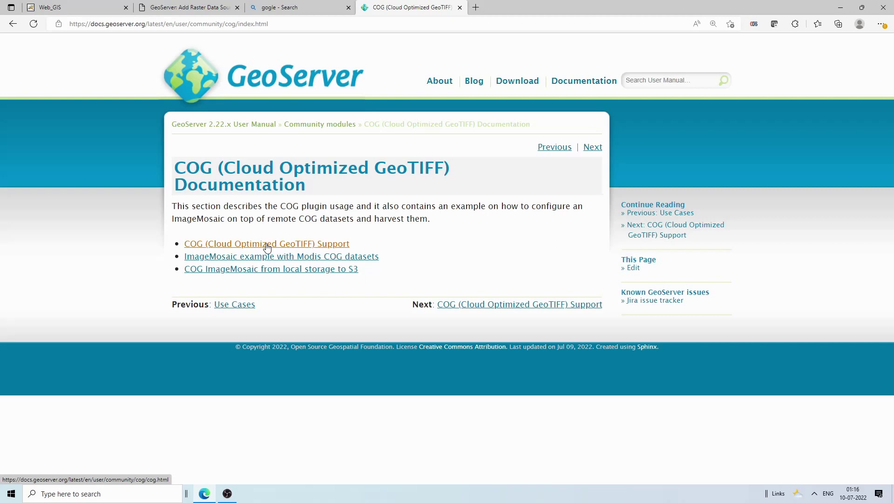
{"action": "left_click", "coordinate": [267, 245]}
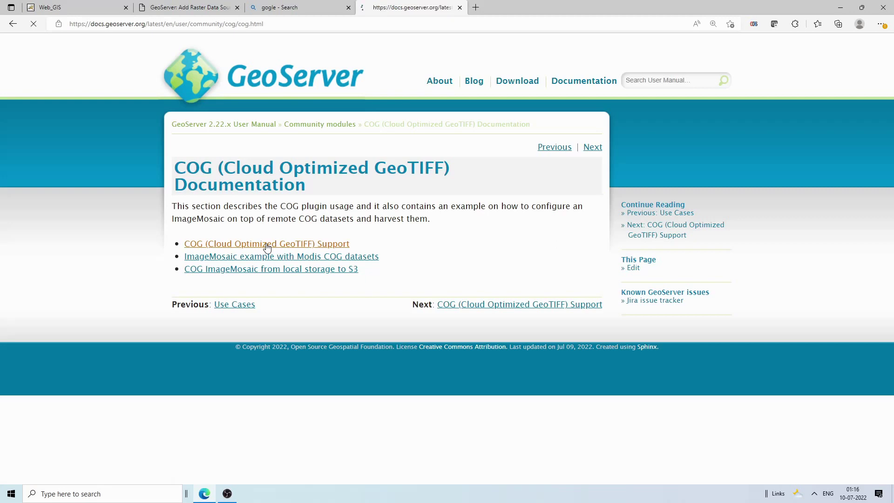
{"action": "scroll", "coordinate": [267, 247], "scroll_direction": "down", "scroll_amount": 3}
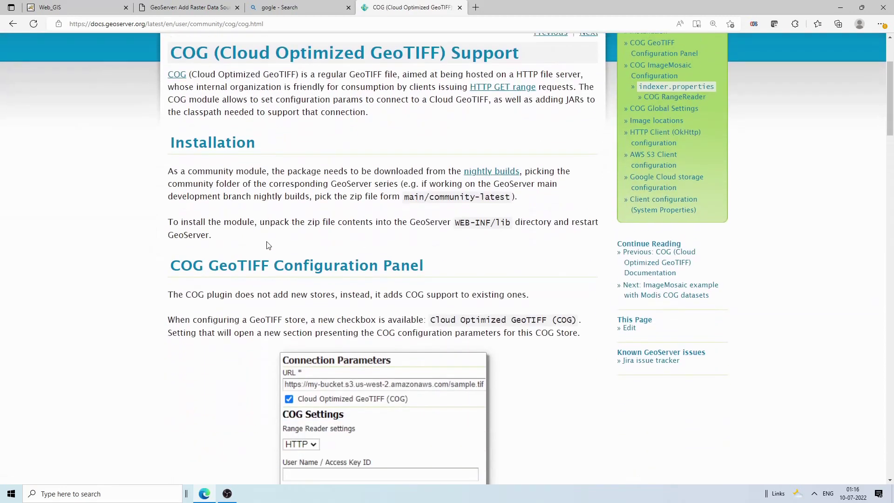
{"action": "left_click_drag", "start_coordinate": [205, 162], "coordinate": [331, 172]}
{"action": "left_click", "coordinate": [362, 173]}
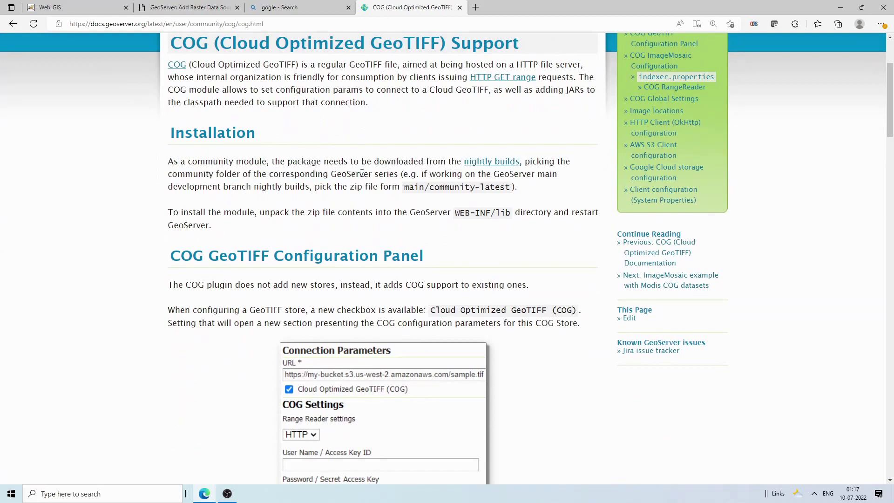
{"action": "scroll", "coordinate": [405, 164], "scroll_direction": "up", "scroll_amount": 2}
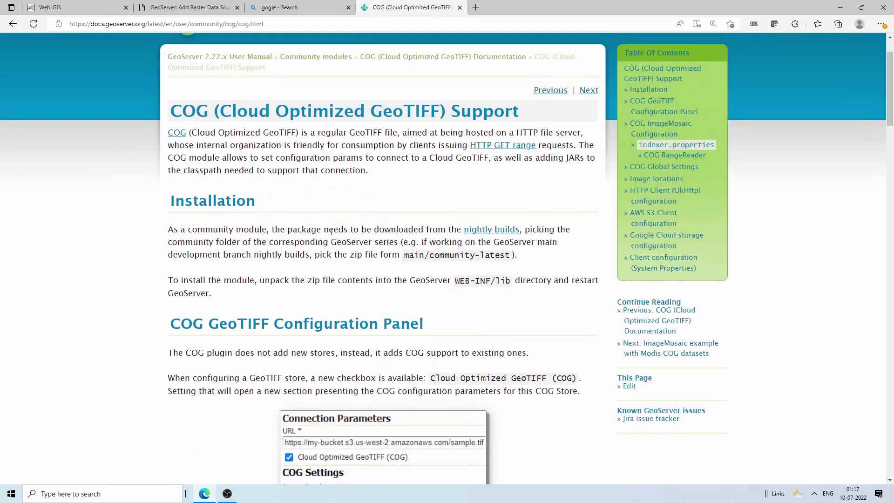
{"action": "left_click", "coordinate": [498, 232]}
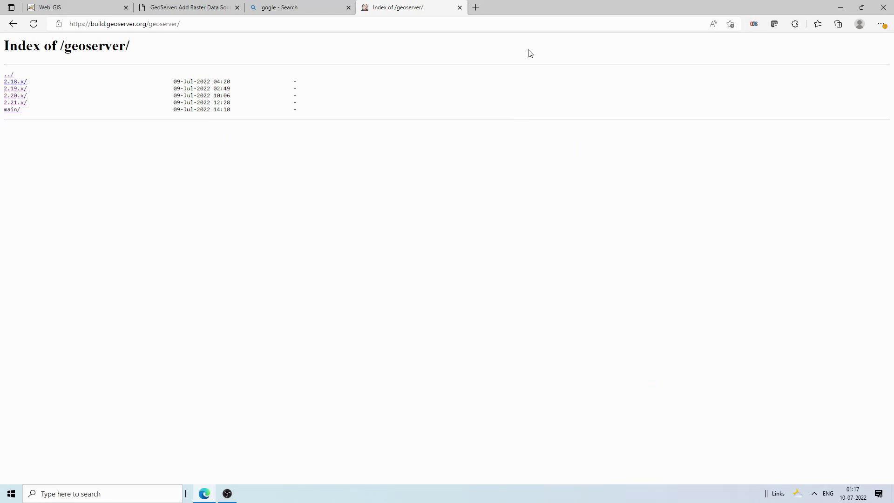
Step: In a new tab, search Bing for just 'geoserver', trimming the extra query words
{"action": "left_click", "coordinate": [475, 7]}
{"action": "left_click", "coordinate": [477, 21]}
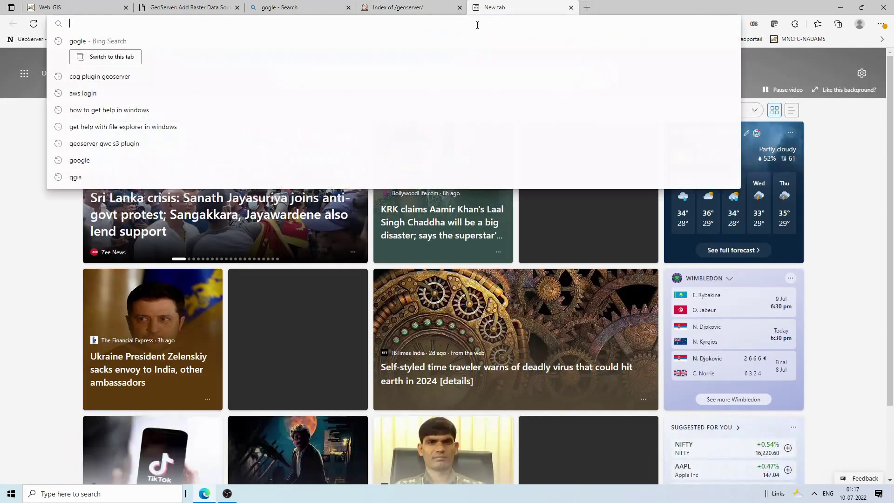
{"action": "type", "text": "geoserver"}
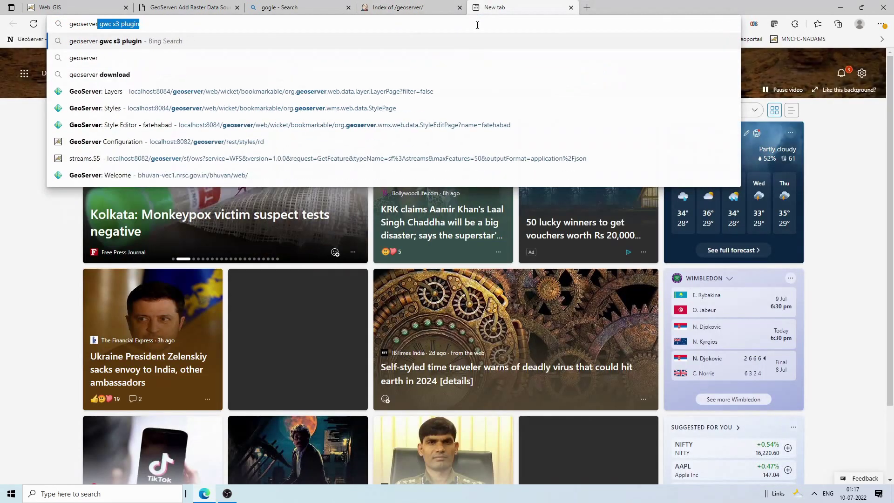
{"action": "key", "text": "Return"}
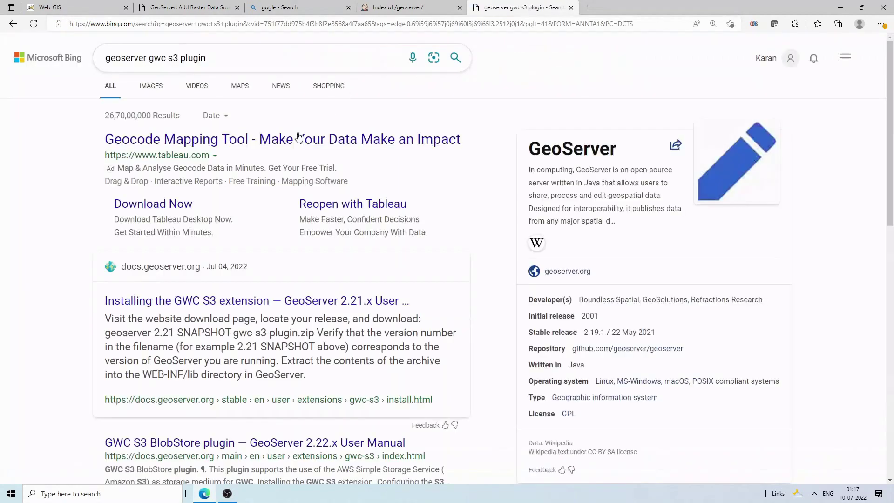
{"action": "scroll", "coordinate": [200, 324], "scroll_direction": "down", "scroll_amount": 1}
{"action": "scroll", "coordinate": [200, 323], "scroll_direction": "up", "scroll_amount": 1}
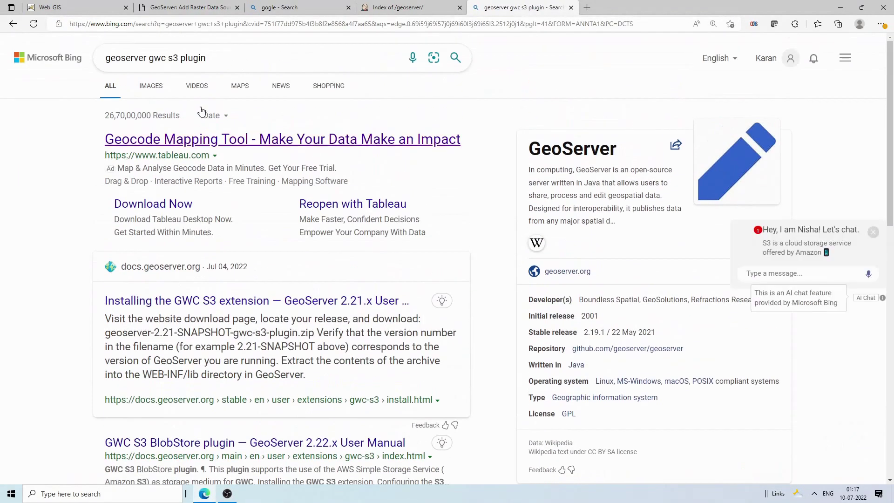
{"action": "left_click_drag", "start_coordinate": [207, 58], "coordinate": [150, 57]}
{"action": "key", "text": "BackSpace"}
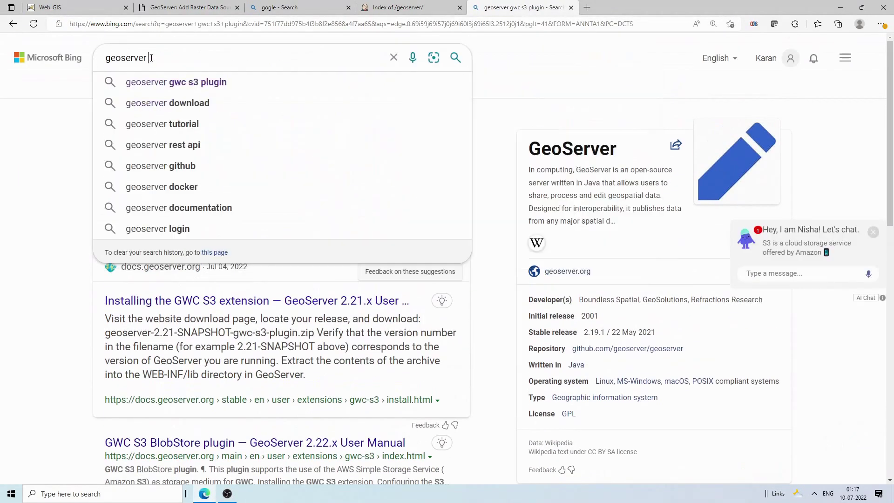
{"action": "key", "text": "Return"}
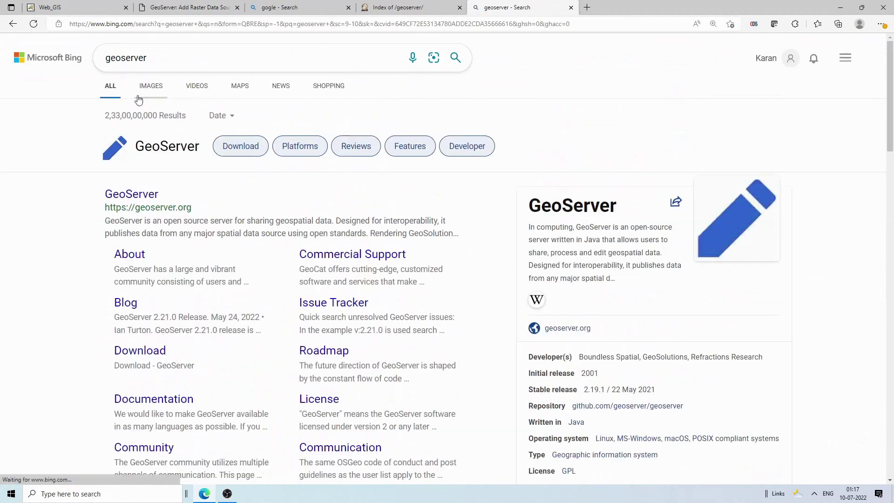
Step: Open the GeoServer 2.21.0 release page from Download and browse its extensions
{"action": "left_click", "coordinate": [147, 352]}
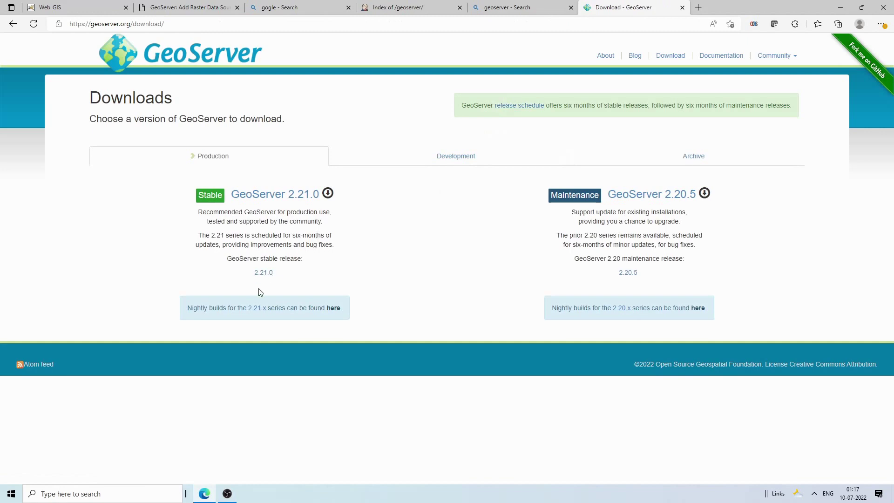
{"action": "left_click", "coordinate": [266, 200]}
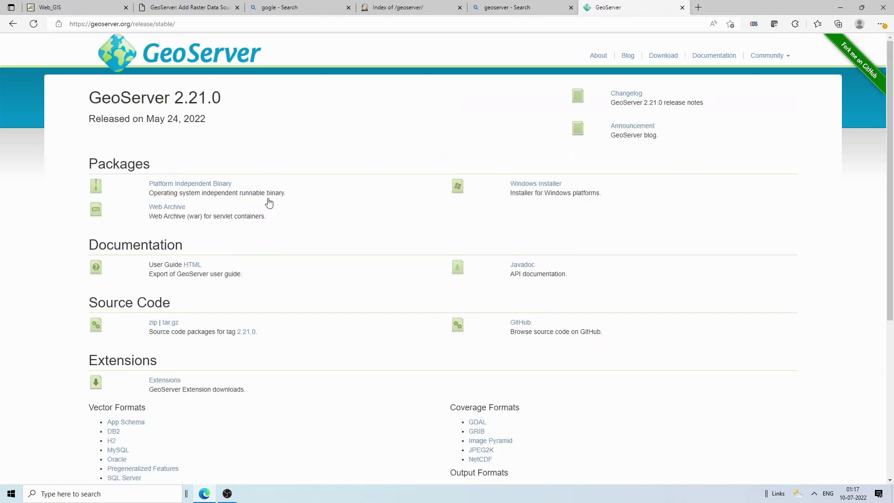
{"action": "scroll", "coordinate": [212, 192], "scroll_direction": "down", "scroll_amount": 4}
{"action": "scroll", "coordinate": [148, 289], "scroll_direction": "down", "scroll_amount": 1}
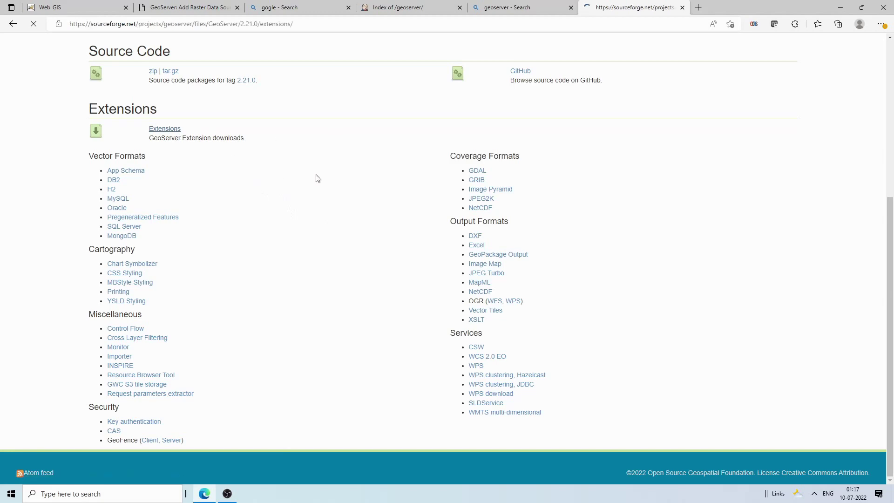
{"action": "scroll", "coordinate": [236, 299], "scroll_direction": "down", "scroll_amount": 7}
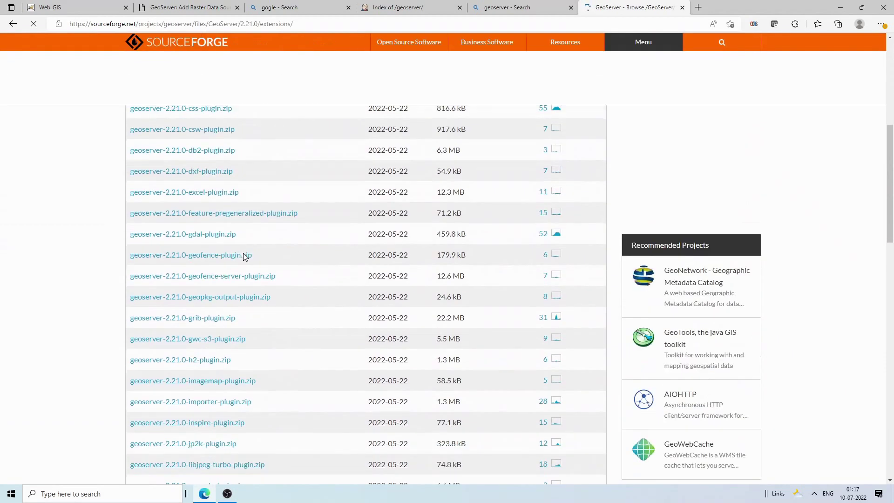
{"action": "scroll", "coordinate": [241, 252], "scroll_direction": "up", "scroll_amount": 5}
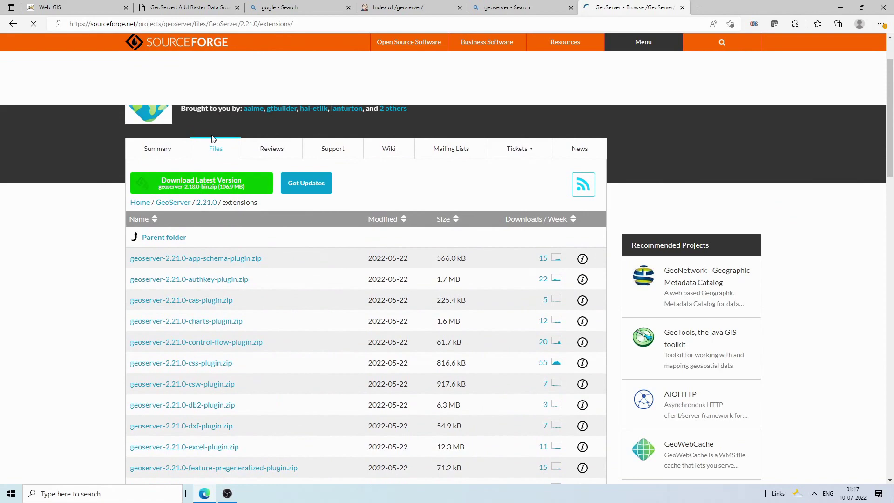
Step: Switch between open tabs, ending on the build server's Index of /geoserver/
{"action": "left_click", "coordinate": [431, 5]}
{"action": "left_click", "coordinate": [285, 7]}
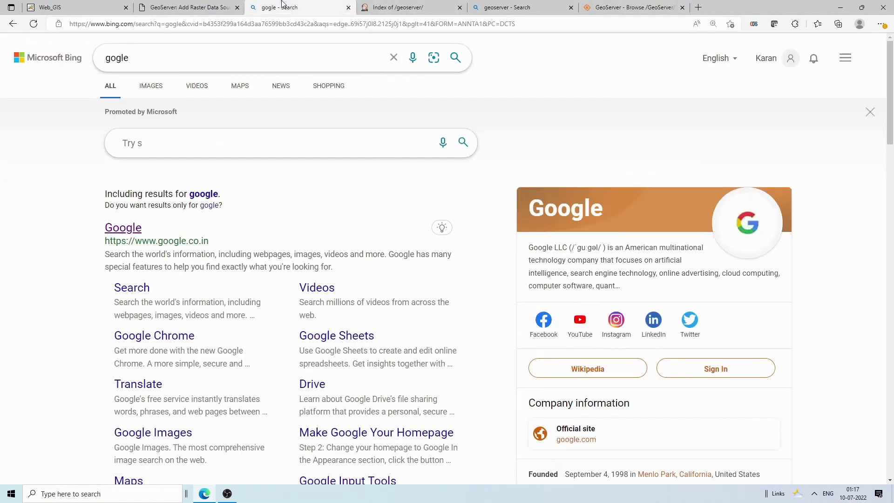
{"action": "left_click", "coordinate": [438, 6]}
{"action": "left_click", "coordinate": [175, 8]}
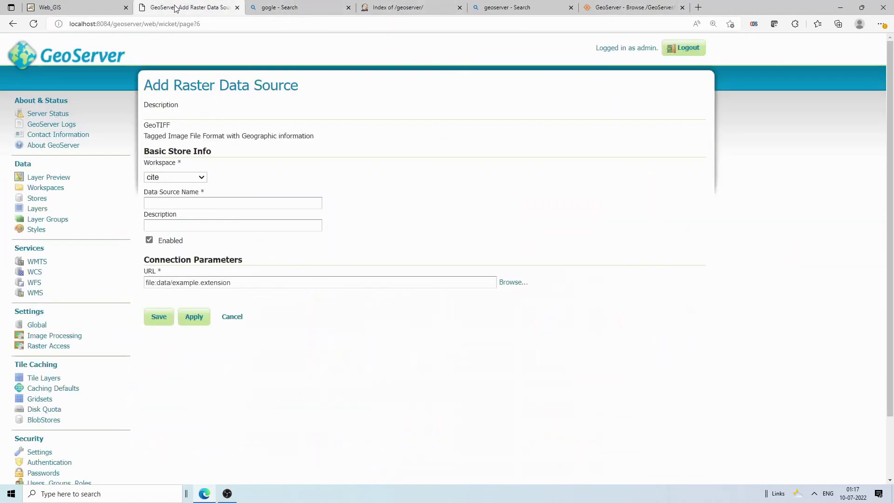
{"action": "left_click", "coordinate": [395, 5]}
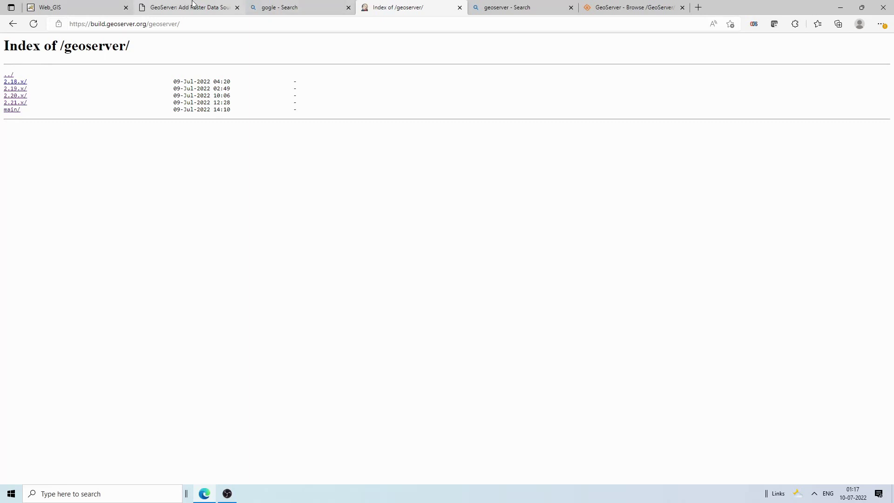
{"action": "left_click", "coordinate": [173, 7]}
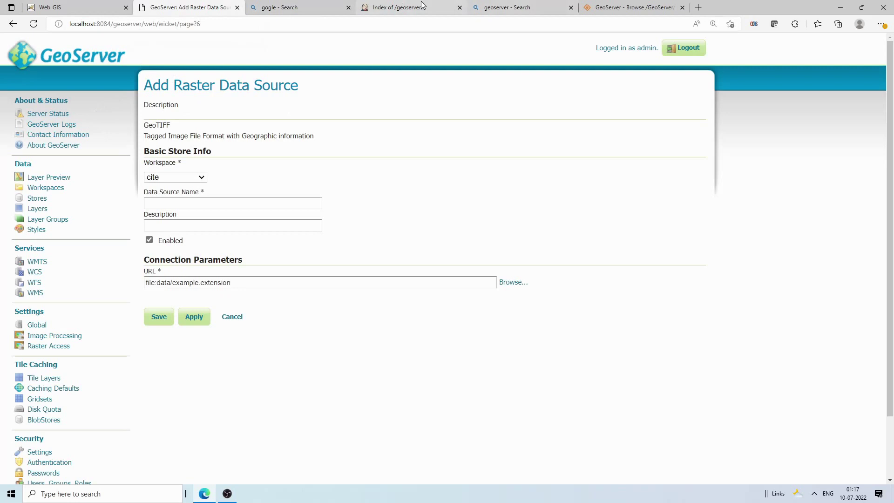
{"action": "left_click", "coordinate": [405, 7]}
Step: Download geoserver-2.20-SNAPSHOT-cog-plugin.zip from 2.20.x community-latest, then minimize Edge
{"action": "left_click", "coordinate": [20, 97]}
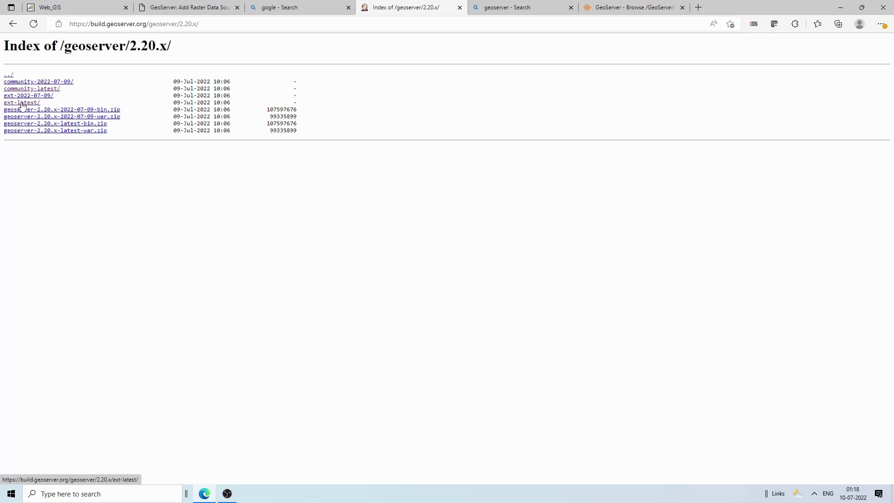
{"action": "left_click", "coordinate": [27, 89]}
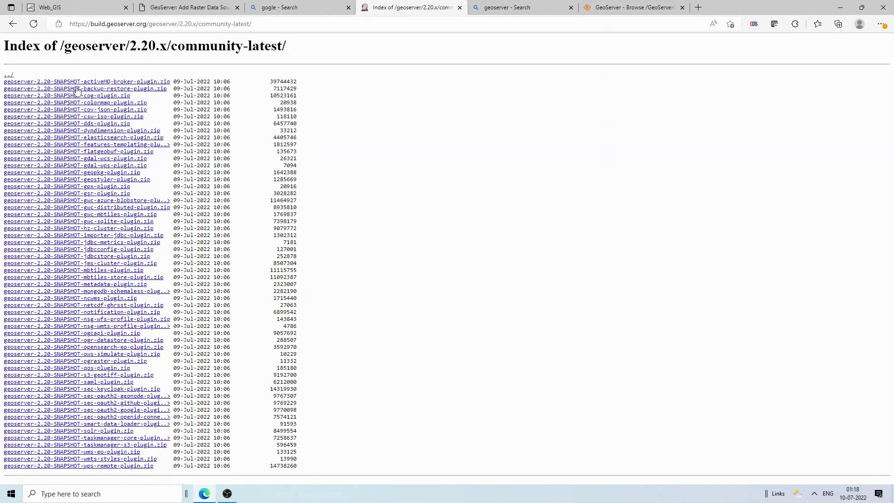
{"action": "left_click_drag", "start_coordinate": [126, 101], "coordinate": [93, 115]}
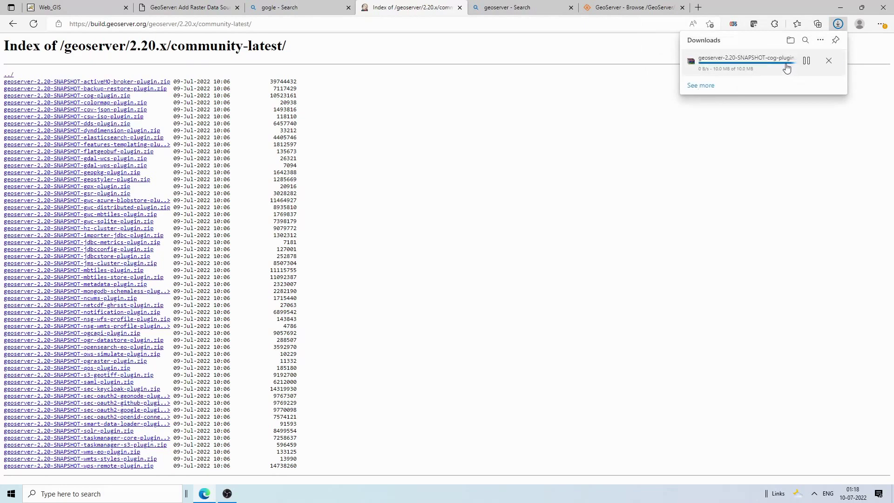
{"action": "left_click", "coordinate": [840, 8]}
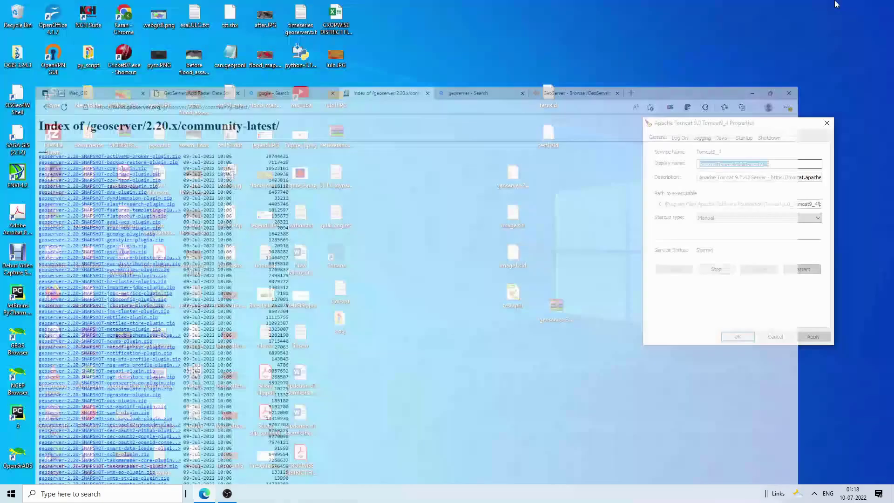
Step: Permanently delete the old geoserver folder from the desktop
{"action": "left_click", "coordinate": [427, 204]}
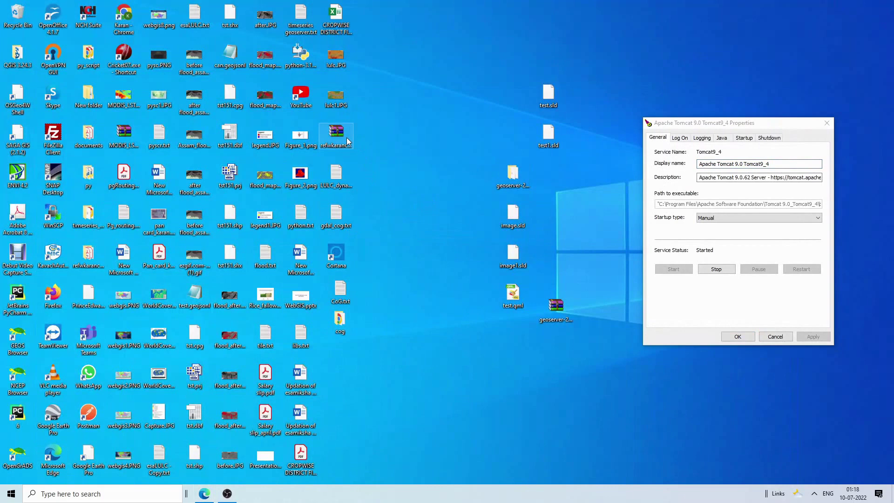
{"action": "left_click", "coordinate": [556, 308]}
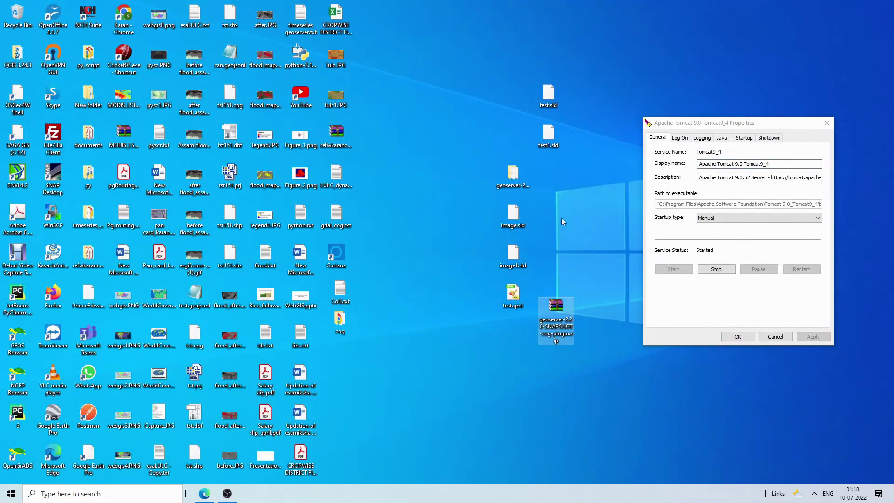
{"action": "left_click", "coordinate": [492, 188]}
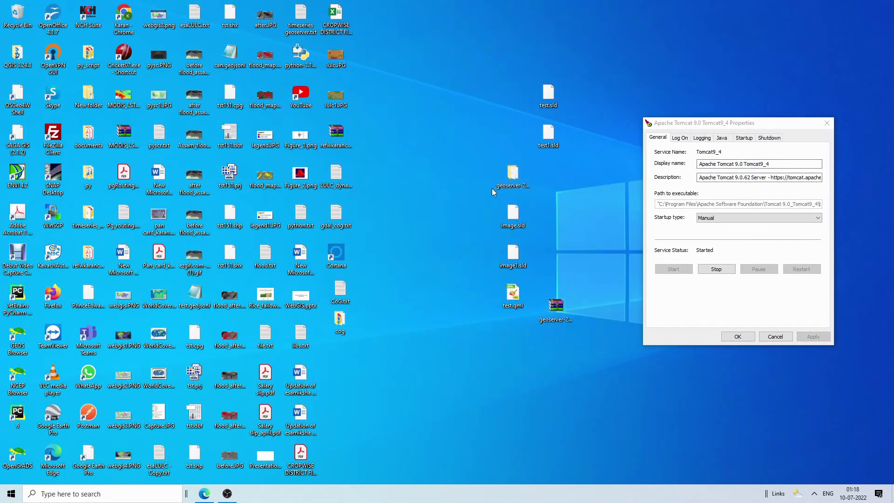
{"action": "key", "text": "shift+Delete"}
{"action": "key", "text": "Return"}
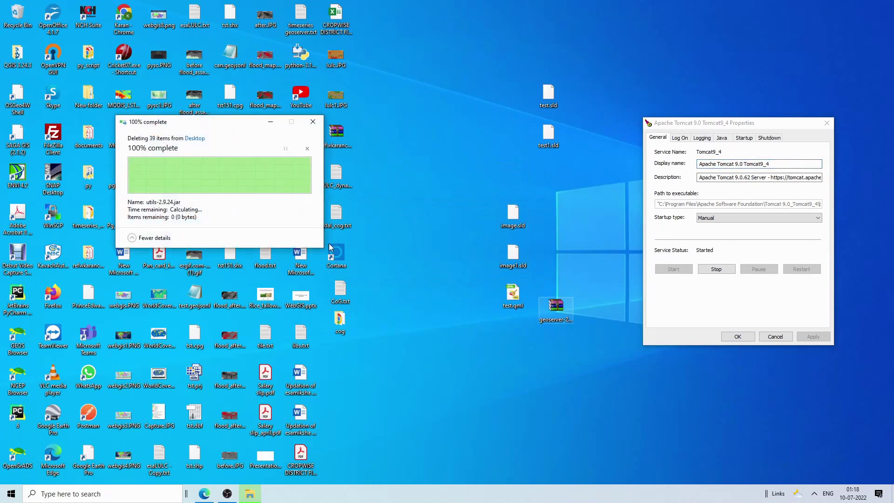
Step: Extract the COG plugin zip to geoserver-2.20-SNAPSHOT-cog-plugin and open that folder
{"action": "left_click", "coordinate": [556, 310]}
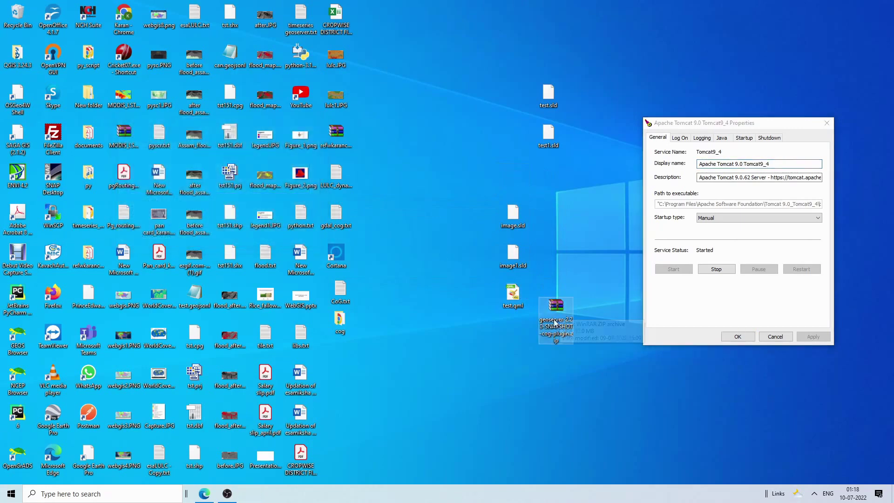
{"action": "left_click_drag", "start_coordinate": [428, 227], "coordinate": [427, 216]}
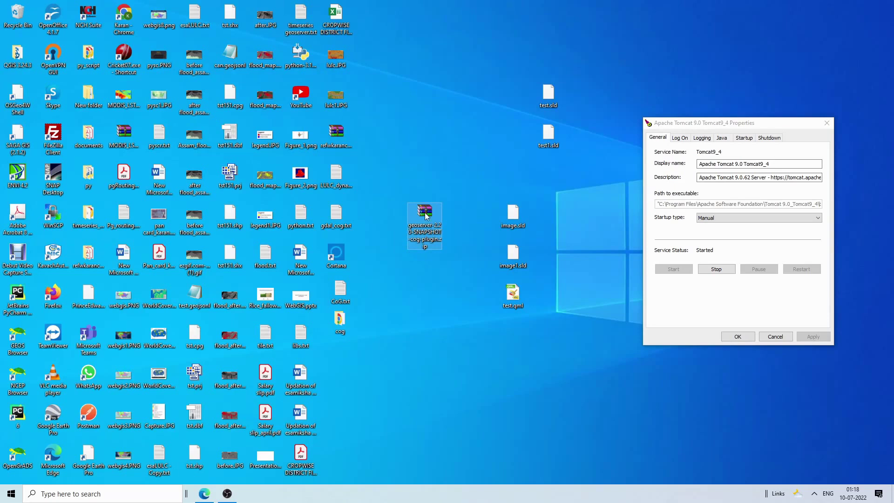
{"action": "right_click", "coordinate": [427, 216]}
{"action": "left_click", "coordinate": [340, 271]}
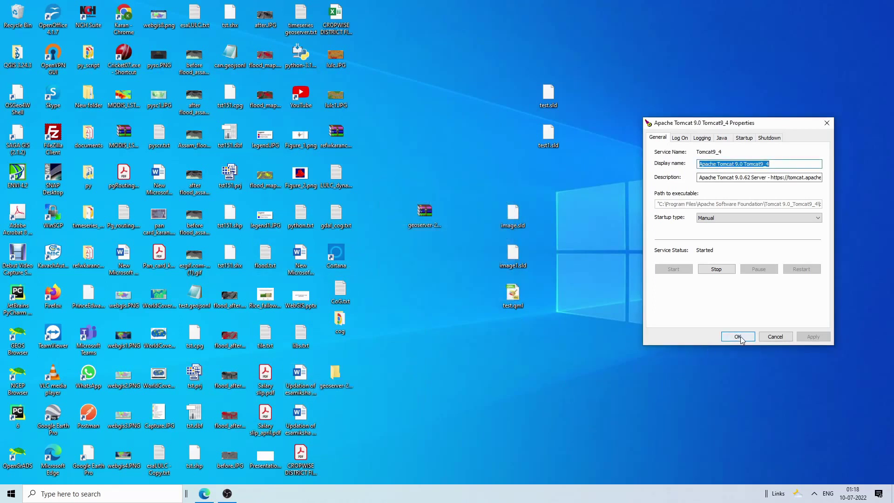
{"action": "double_click", "coordinate": [341, 373]}
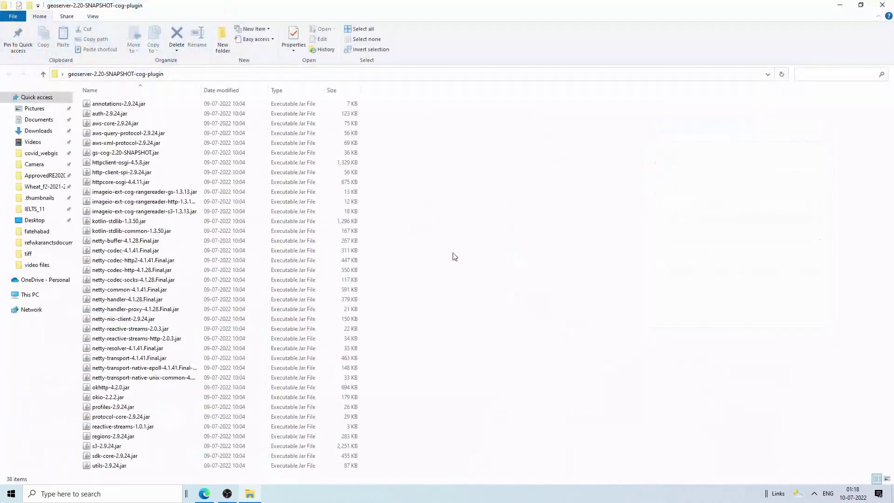
Step: Select all 38 plugin jars and browse to C:\Program Files\Apache Software Foundation\Tomcat 9.0_Tomcat9_4
{"action": "key", "text": "ctrl+a"}
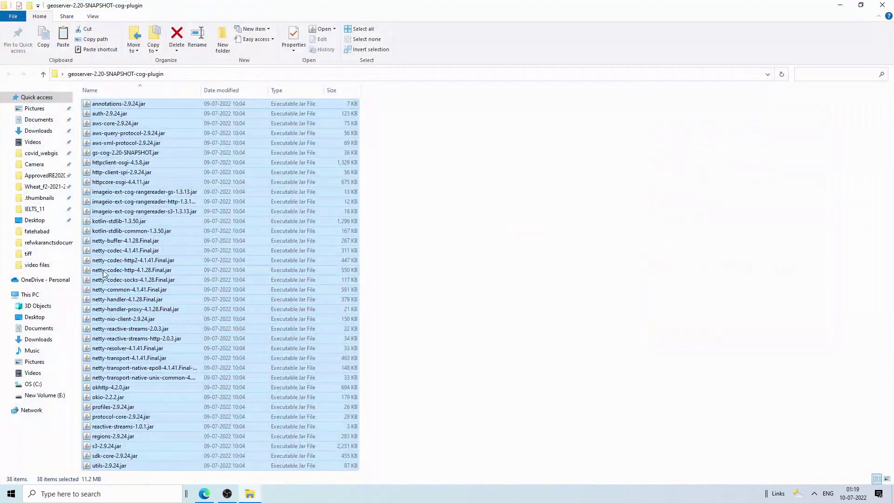
{"action": "left_click", "coordinate": [41, 294]}
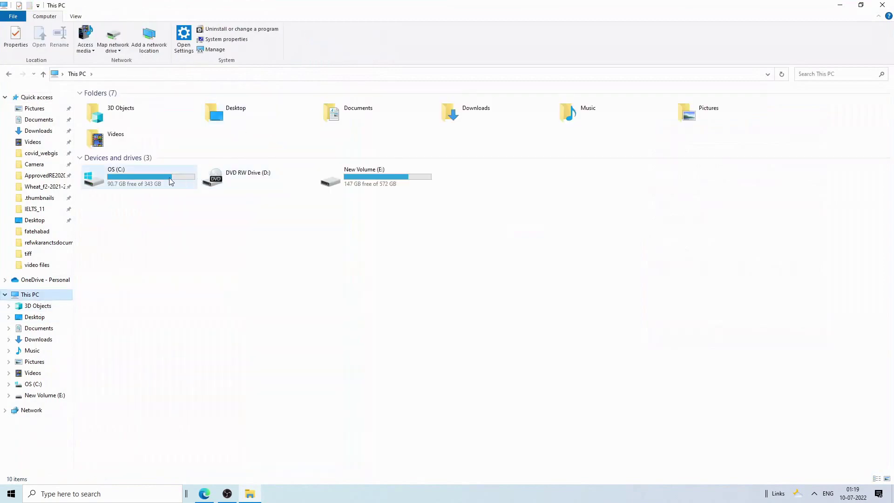
{"action": "double_click", "coordinate": [171, 182]}
{"action": "left_click", "coordinate": [135, 224]}
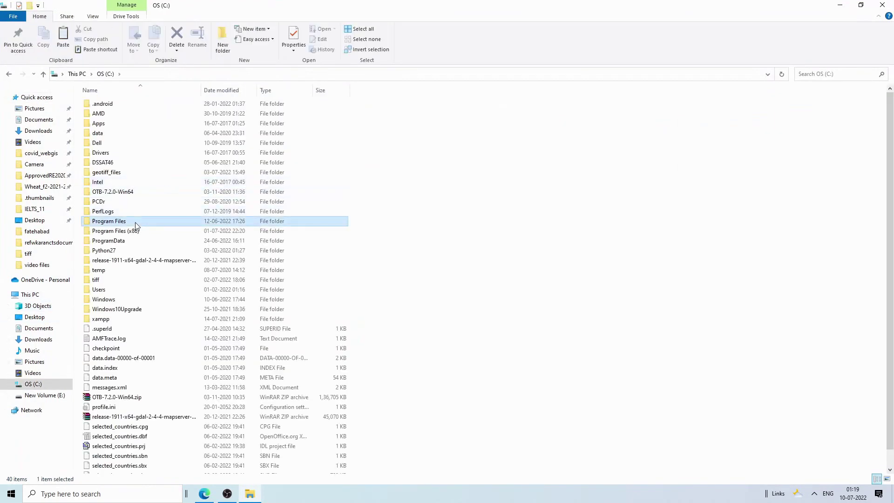
{"action": "double_click", "coordinate": [135, 224]}
{"action": "double_click", "coordinate": [135, 122]}
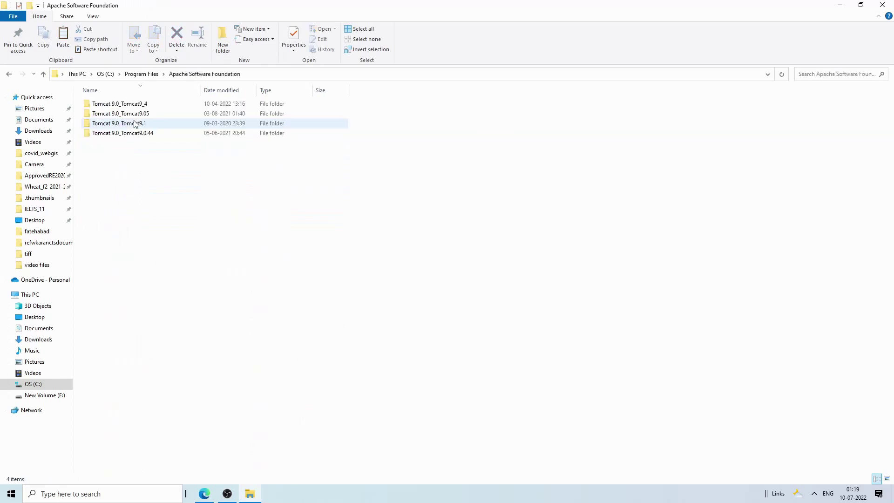
{"action": "double_click", "coordinate": [131, 106]}
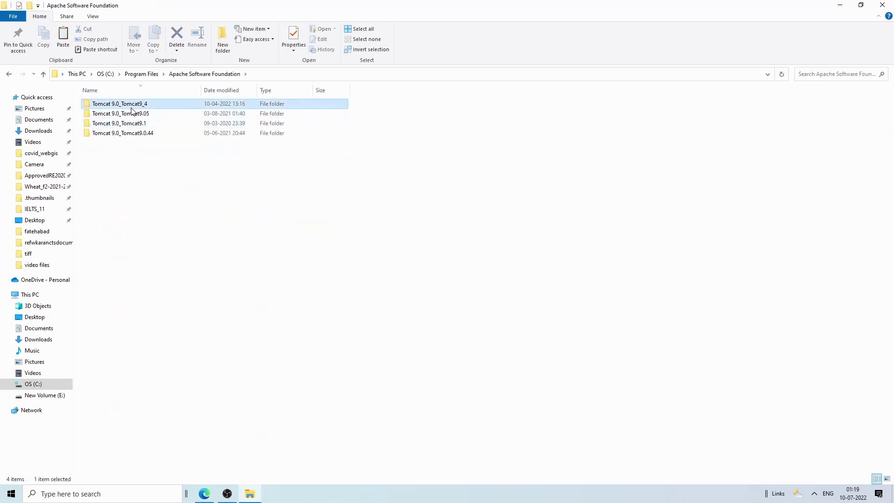
Step: Paste the jars into webapps\geoserver\WEB-INF\lib, bringing it to 321 items
{"action": "double_click", "coordinate": [120, 152]}
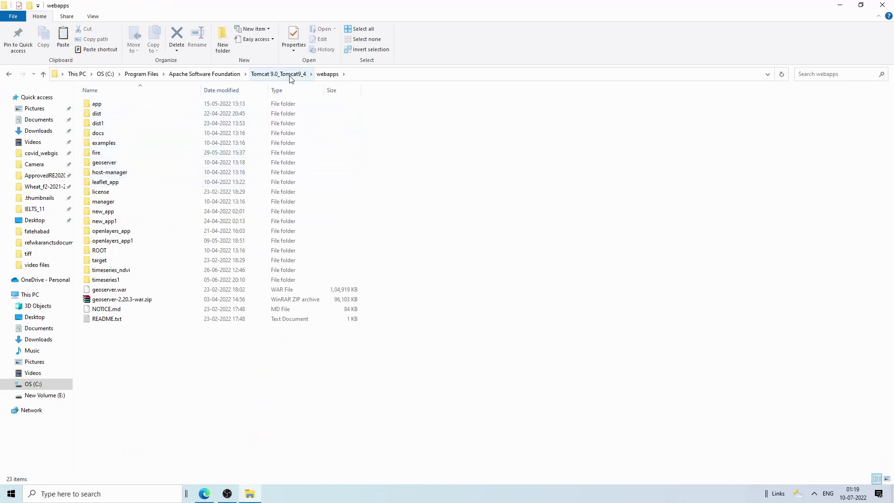
{"action": "double_click", "coordinate": [109, 163]}
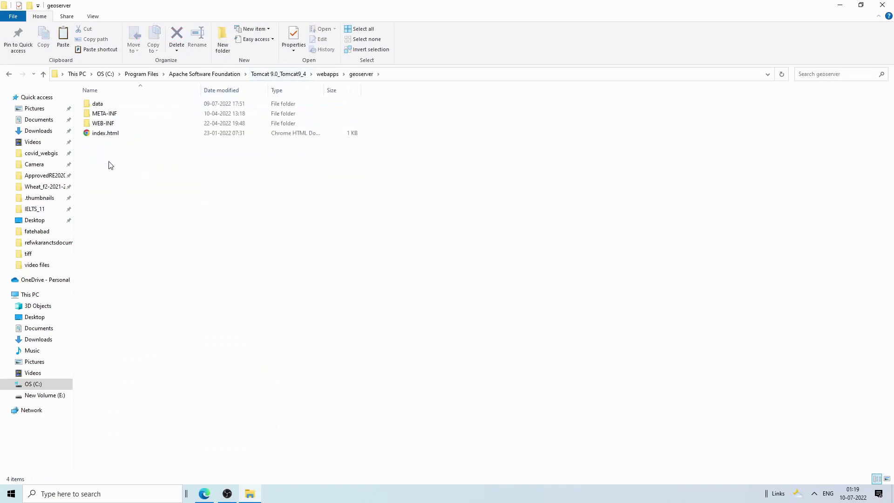
{"action": "double_click", "coordinate": [112, 126]}
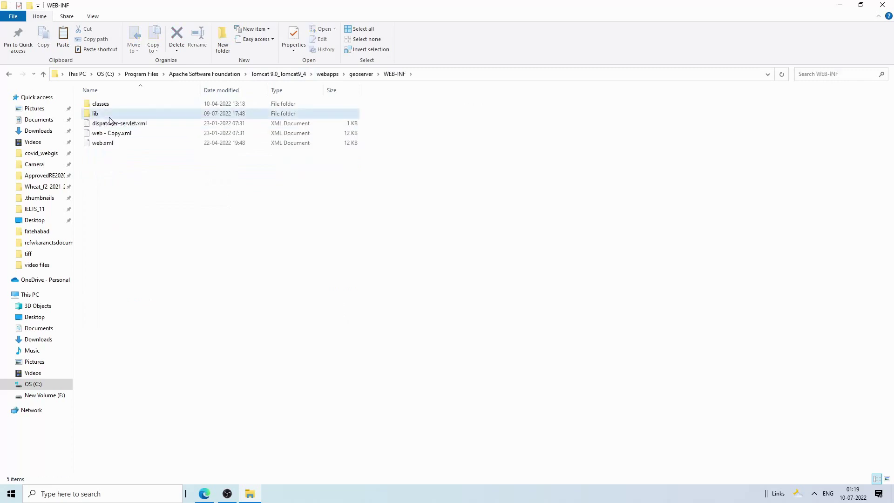
{"action": "double_click", "coordinate": [110, 116]}
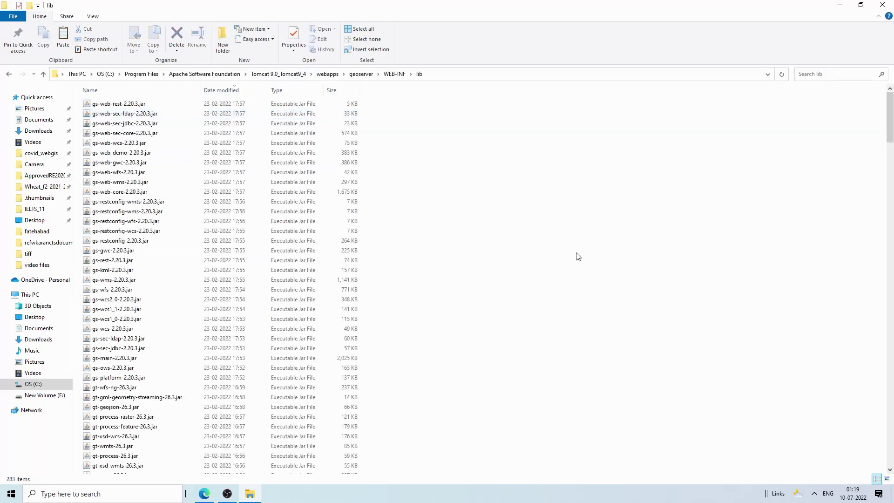
{"action": "key", "text": "ctrl+v"}
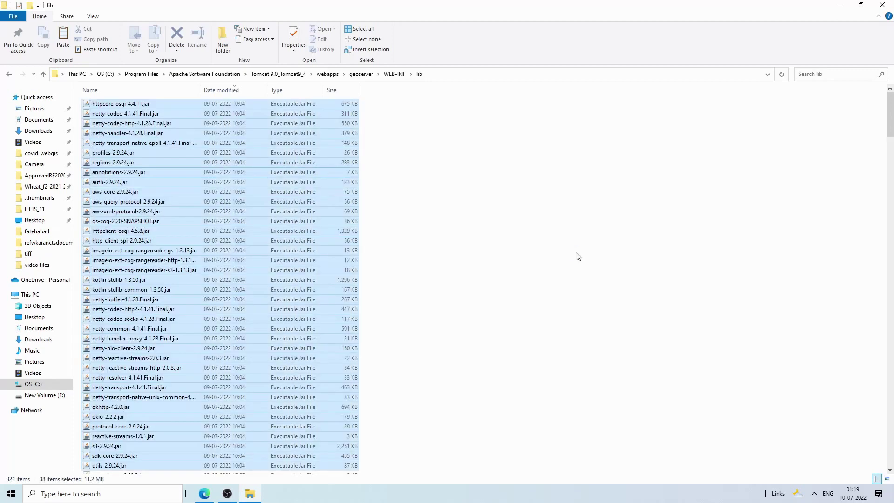
{"action": "left_click", "coordinate": [845, 5]}
Step: Stop and restart the Tomcat9_4 service until its status reads Started
{"action": "left_click_drag", "start_coordinate": [698, 126], "coordinate": [672, 109]}
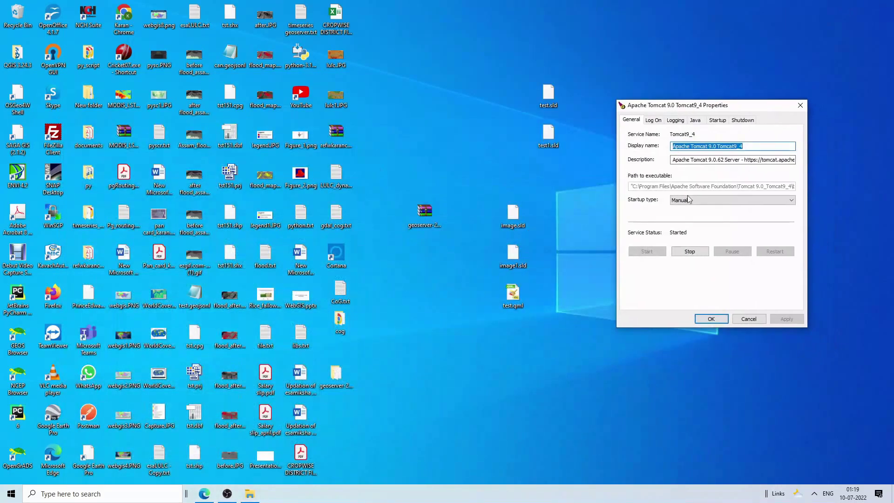
{"action": "left_click", "coordinate": [689, 253]}
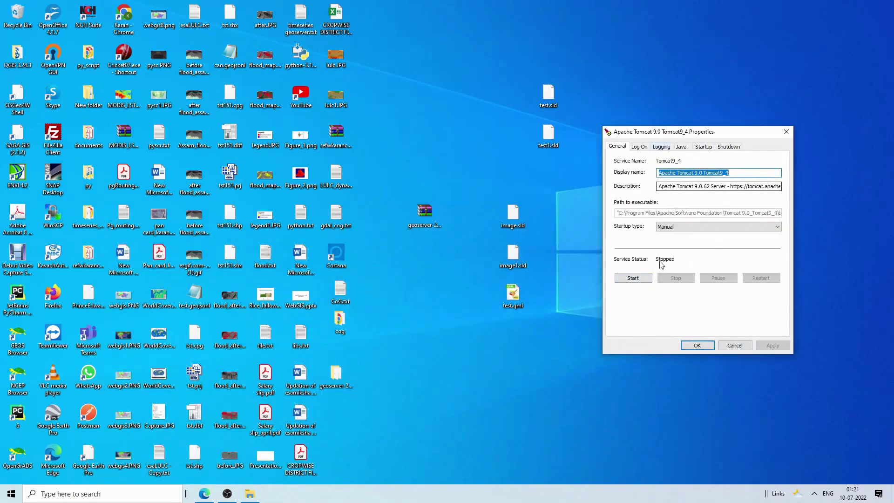
{"action": "left_click", "coordinate": [638, 279]}
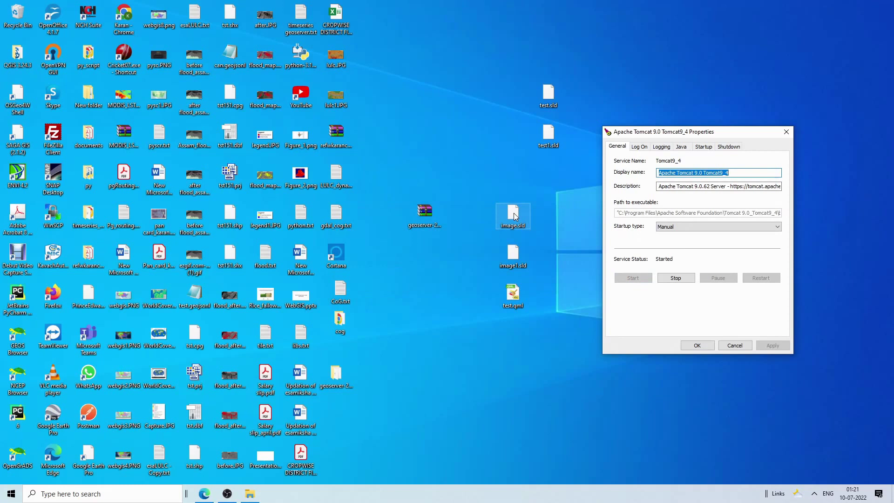
{"action": "left_click_drag", "start_coordinate": [659, 136], "coordinate": [641, 87]}
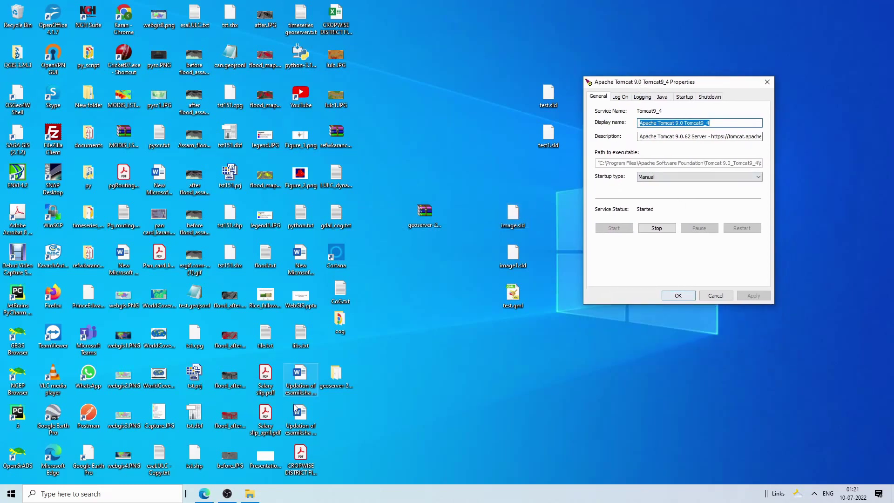
{"action": "left_click", "coordinate": [205, 494]}
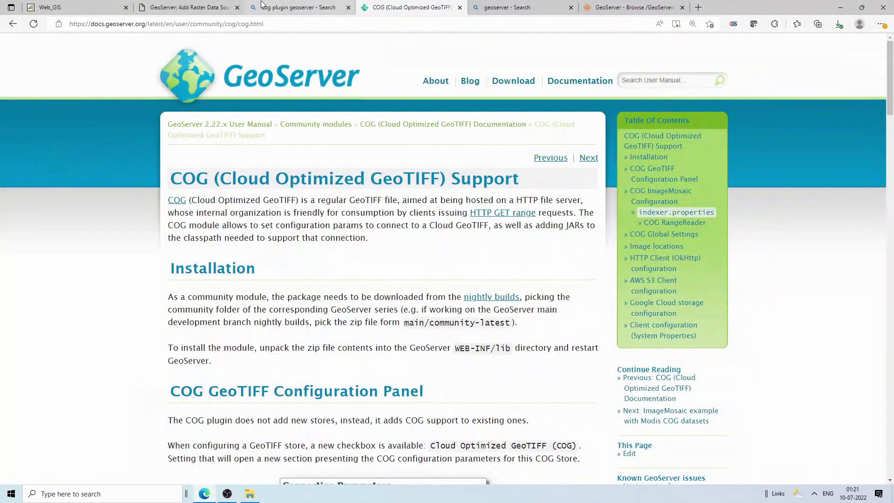
Step: In the Add Raster Data Source tab, strip 'web/wicket/page?6' and reload localhost:8084/geoserver/
{"action": "left_click", "coordinate": [230, 7]}
{"action": "left_click_drag", "start_coordinate": [200, 24], "coordinate": [113, 24]}
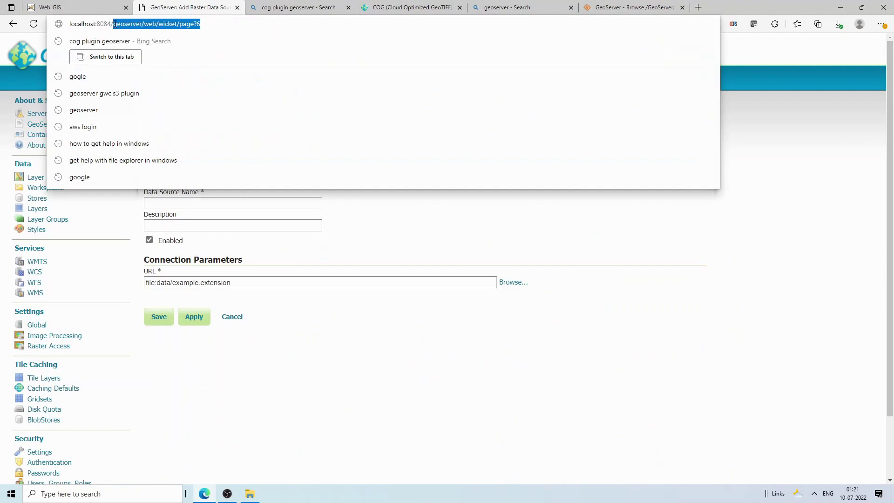
{"action": "left_click_drag", "start_coordinate": [202, 24], "coordinate": [145, 24]}
{"action": "key", "text": "BackSpace"}
{"action": "key", "text": "Return"}
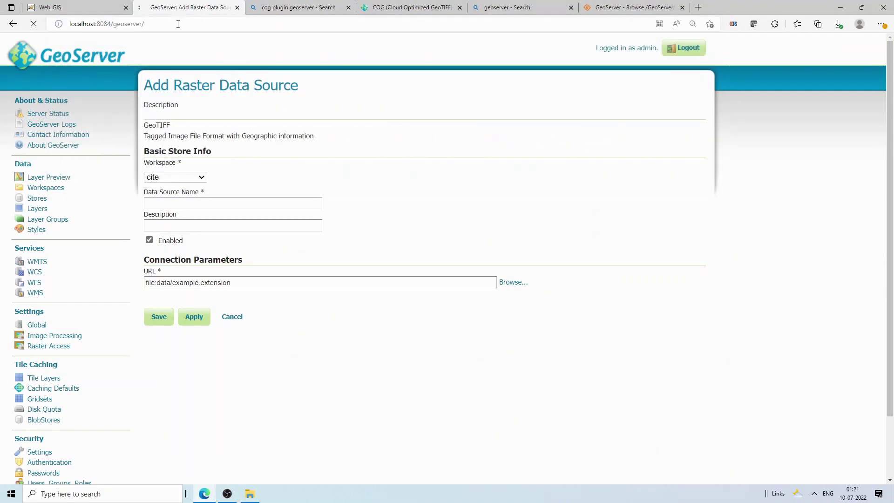
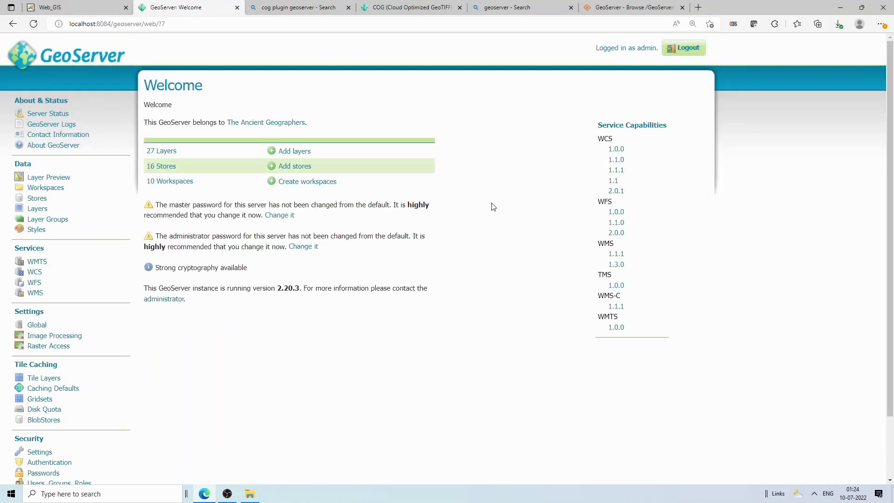
{"action": "left_click", "coordinate": [686, 48]}
{"action": "left_click", "coordinate": [481, 51]}
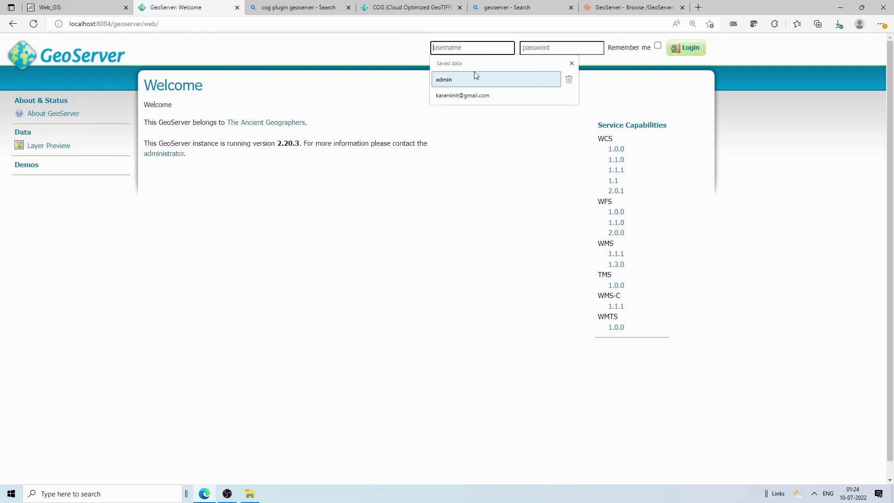
{"action": "key", "text": "Down"}
{"action": "key", "text": "Return"}
{"action": "left_click", "coordinate": [548, 49]}
{"action": "type", "text": "geo"}
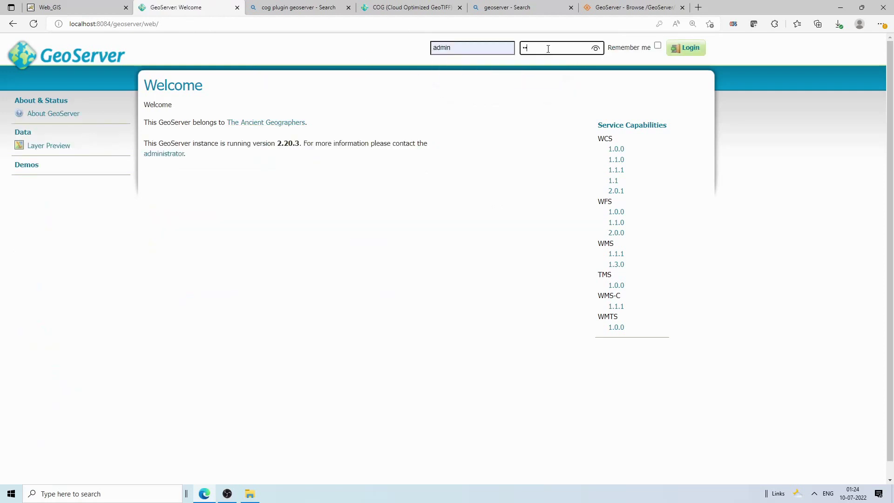
{"action": "type", "text": "serve"}
{"action": "left_click_drag", "start_coordinate": [277, 144], "coordinate": [300, 145]}
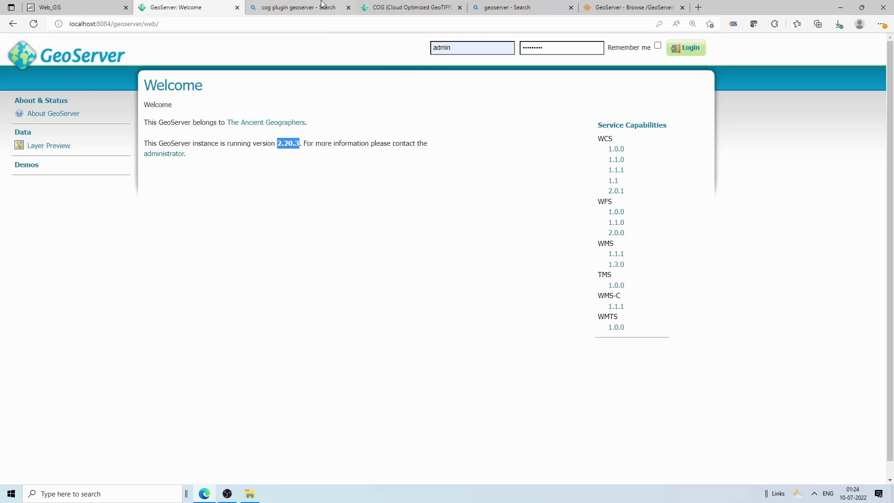
{"action": "left_click", "coordinate": [287, 146]}
{"action": "double_click", "coordinate": [278, 144]}
{"action": "left_click", "coordinate": [275, 146]}
{"action": "left_click", "coordinate": [687, 48]}
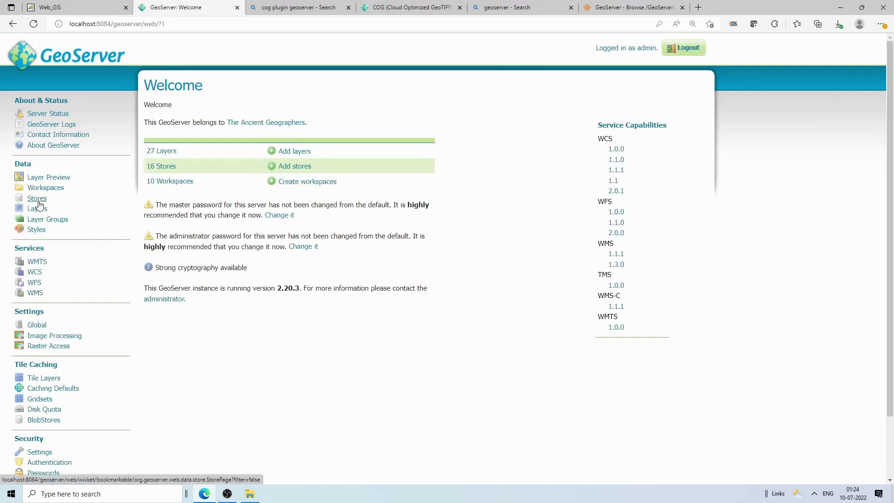
Step: From Stores > Add new Store, open the GeoTIFF raster data source form
{"action": "left_click", "coordinate": [37, 198]}
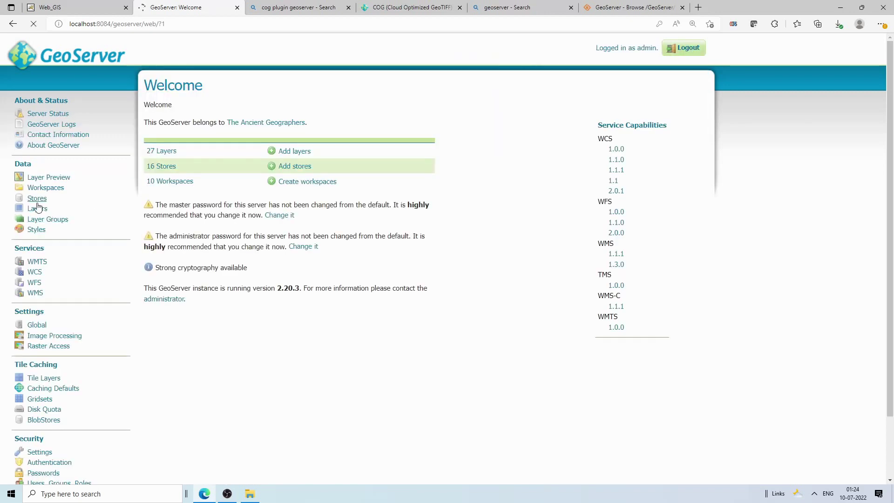
{"action": "left_click", "coordinate": [879, 25]}
{"action": "left_click", "coordinate": [727, 149]}
{"action": "left_click", "coordinate": [179, 117]}
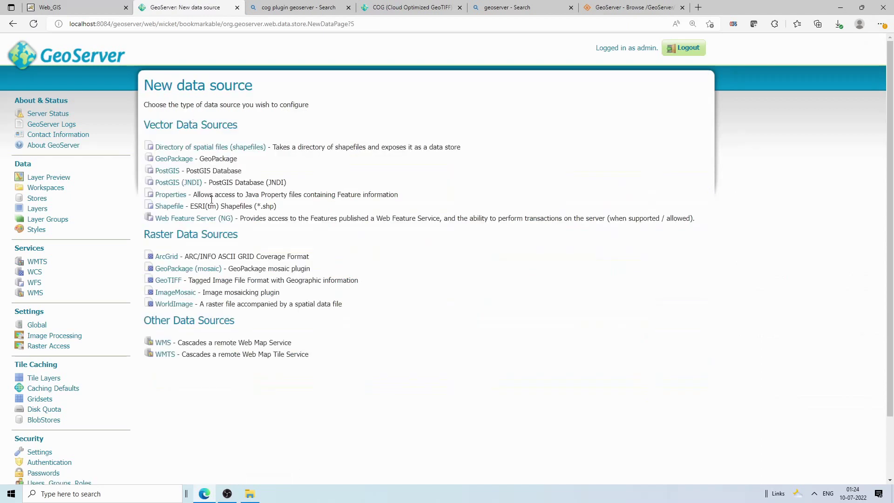
{"action": "left_click", "coordinate": [175, 281]}
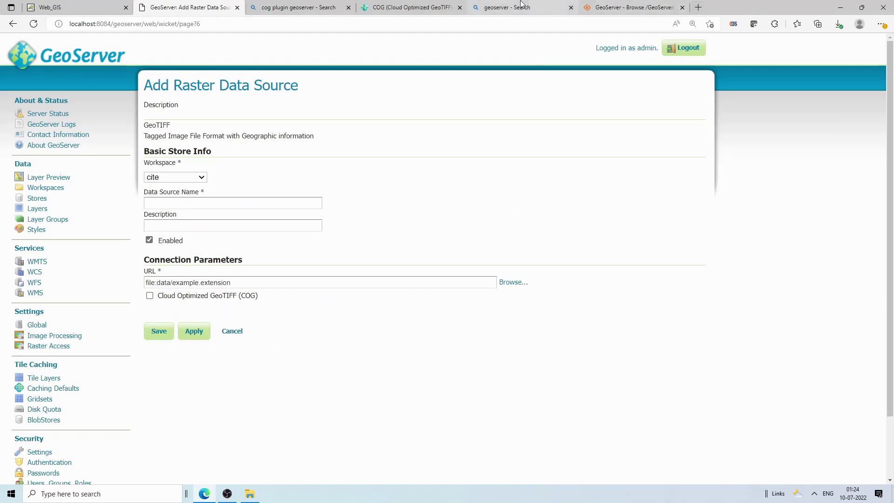
Step: Set the new store's workspace to india and begin naming the data source 'Fa'
{"action": "left_click", "coordinate": [186, 179]}
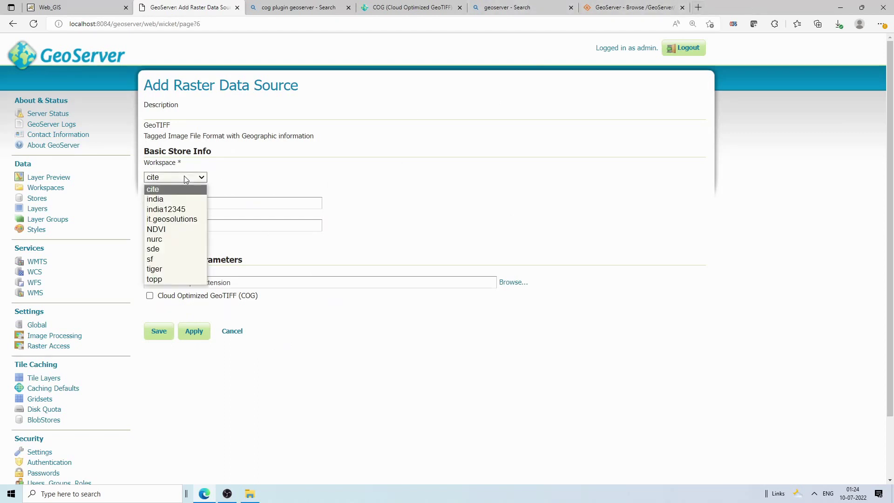
{"action": "left_click", "coordinate": [181, 197]}
{"action": "left_click", "coordinate": [198, 202]}
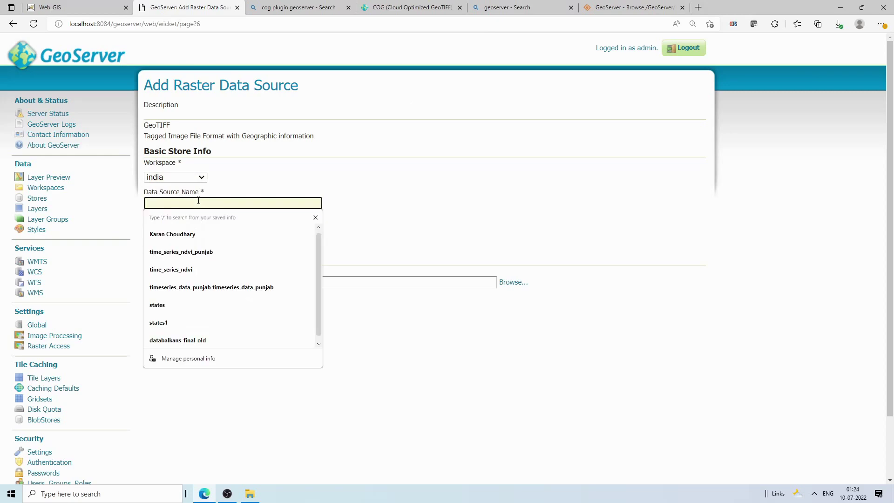
{"action": "type", "text": "Fat"}
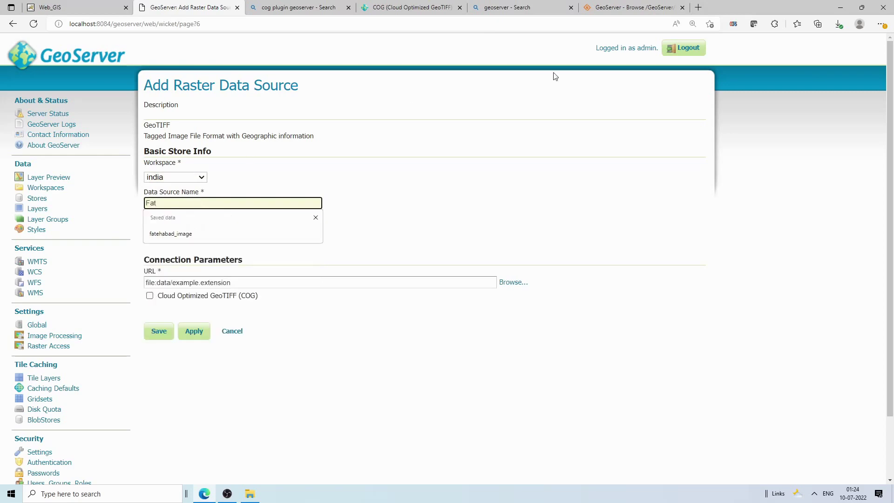
Step: Search Bing for 'aws login' in the other browser tab
{"action": "left_click", "coordinate": [522, 7]}
{"action": "left_click", "coordinate": [471, 27]}
{"action": "type", "text": "aws"}
{"action": "key", "text": "Return"}
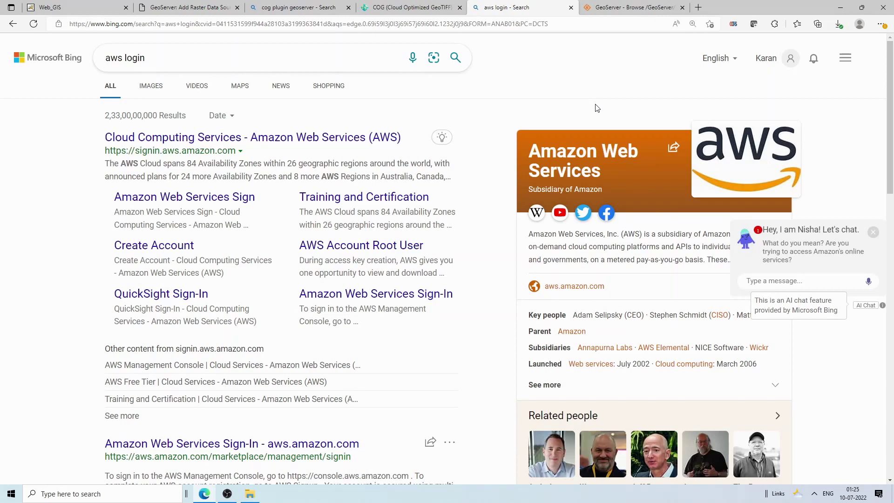
Step: Open the 'Cloud Computing Services - Amazon Web Services (AWS)' search result
{"action": "left_click", "coordinate": [217, 143]}
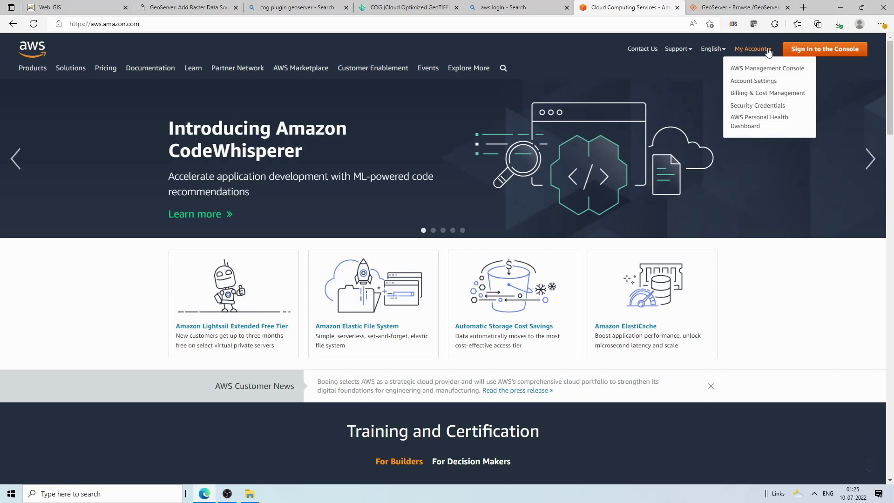
Step: Sign in to the AWS Management Console as the root user with the account password
{"action": "left_click", "coordinate": [834, 52]}
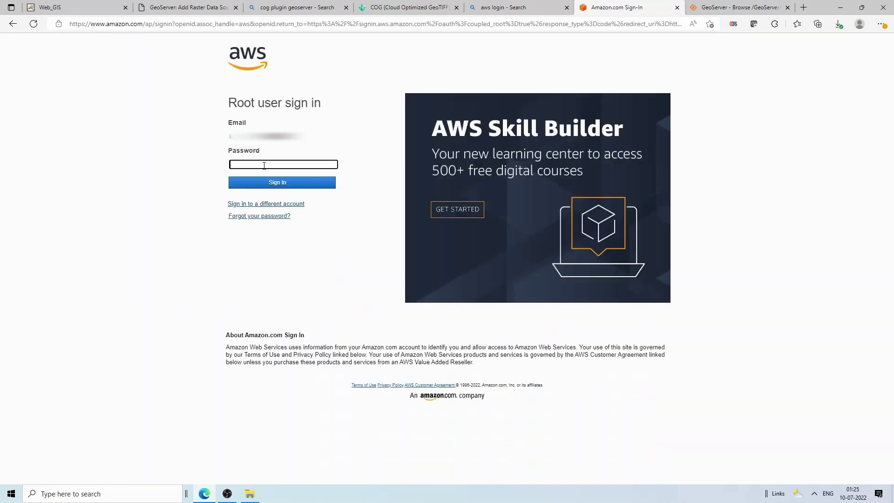
{"action": "type", "text": "•"}
{"action": "left_click", "coordinate": [264, 182]}
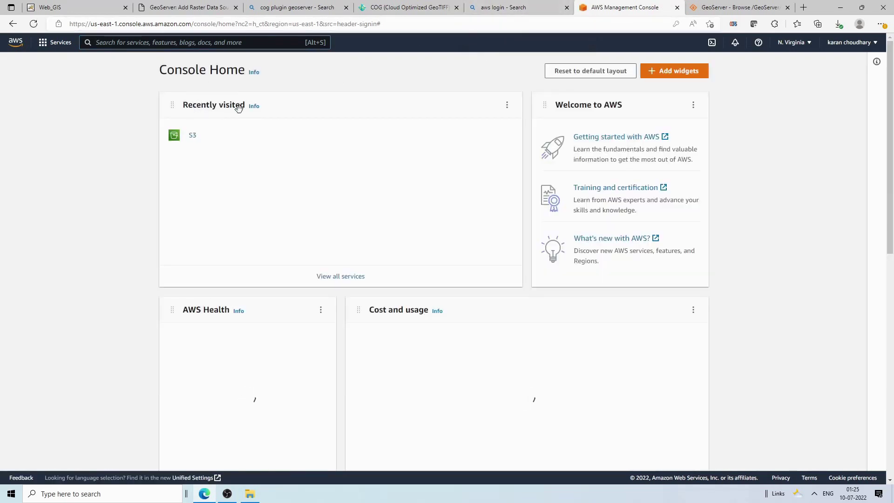
Step: Find S3 through the console search and open the cog-2022 bucket's Block public access settings
{"action": "key", "text": "alt+s"}
{"action": "type", "text": "s"}
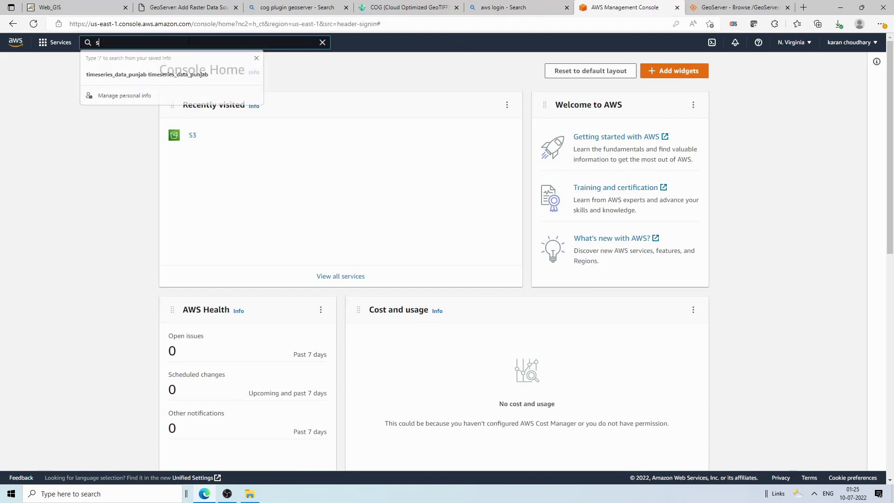
{"action": "type", "text": "3"}
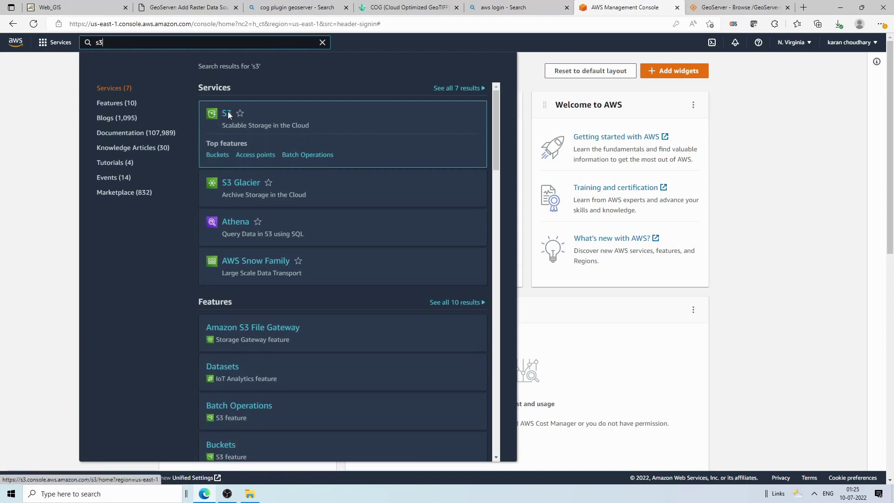
{"action": "left_click", "coordinate": [229, 116]}
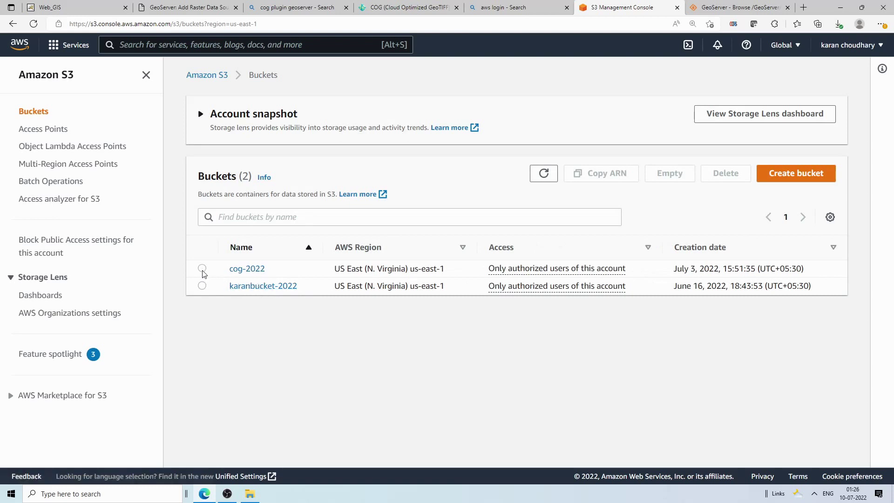
{"action": "left_click", "coordinate": [202, 269]}
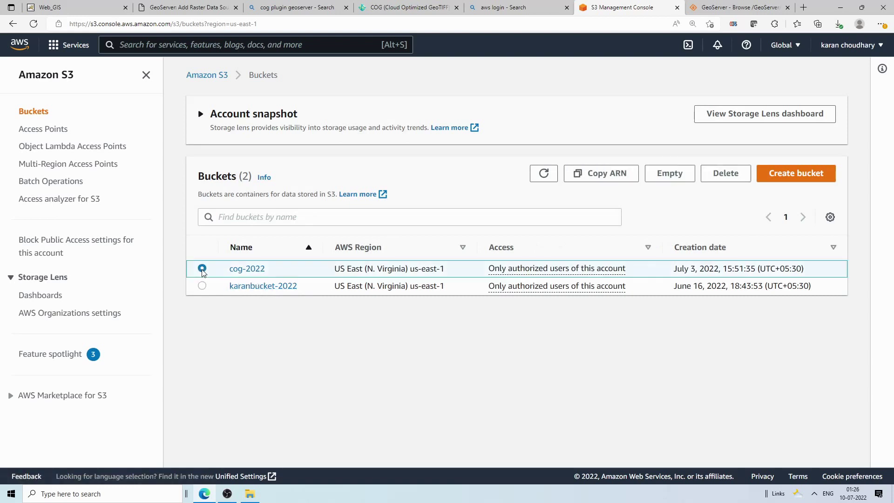
{"action": "left_click", "coordinate": [252, 272]}
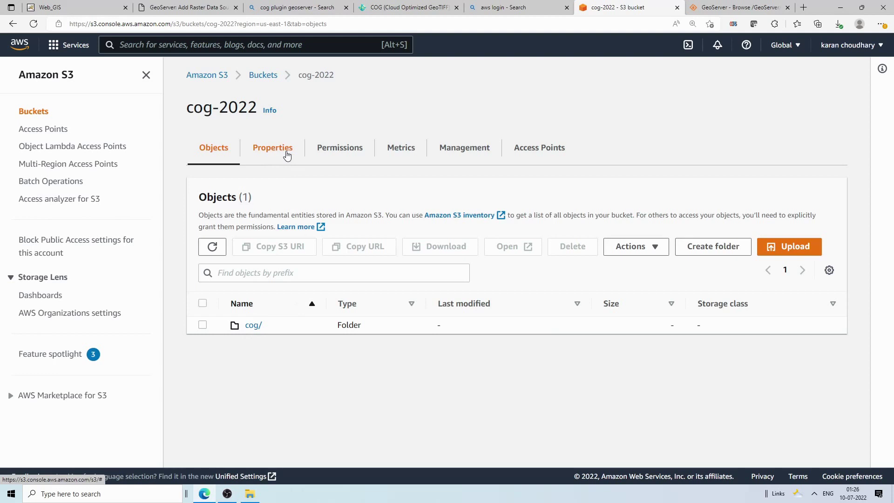
{"action": "left_click", "coordinate": [331, 154]}
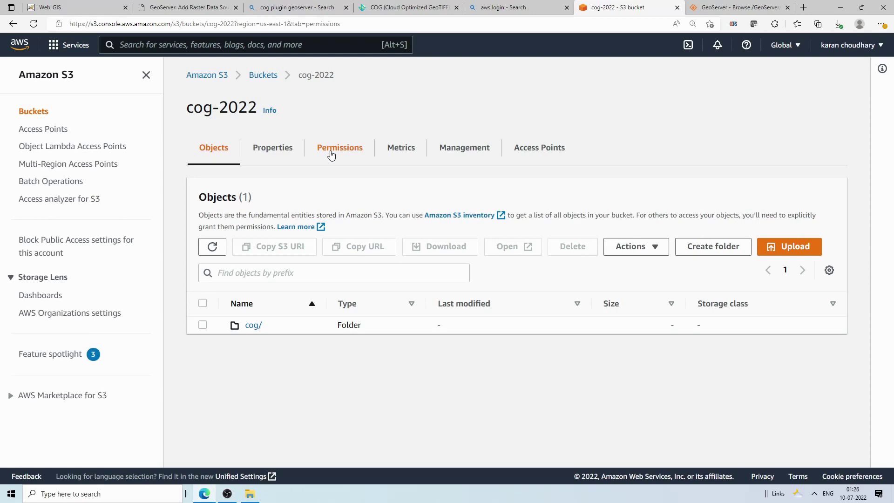
{"action": "scroll", "coordinate": [280, 209], "scroll_direction": "down", "scroll_amount": 2}
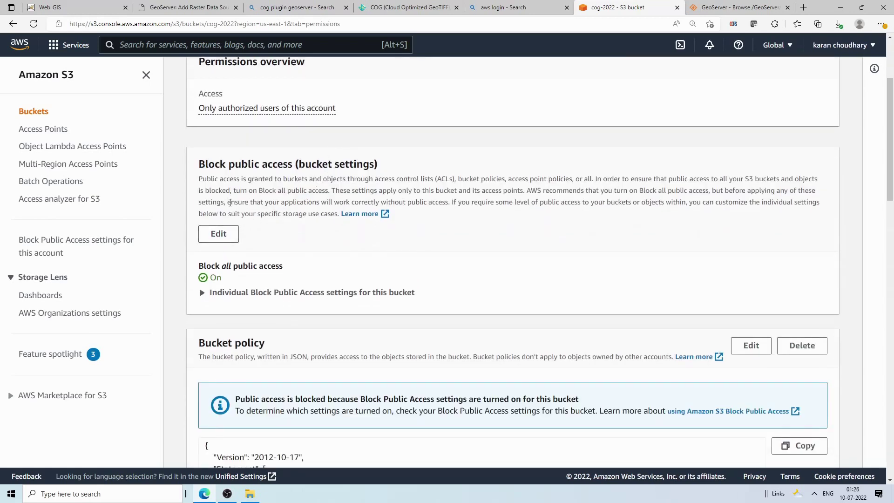
Step: Uncheck Block all public access for cog-2022, confirm with 'confirm', and check the result
{"action": "left_click", "coordinate": [221, 234]}
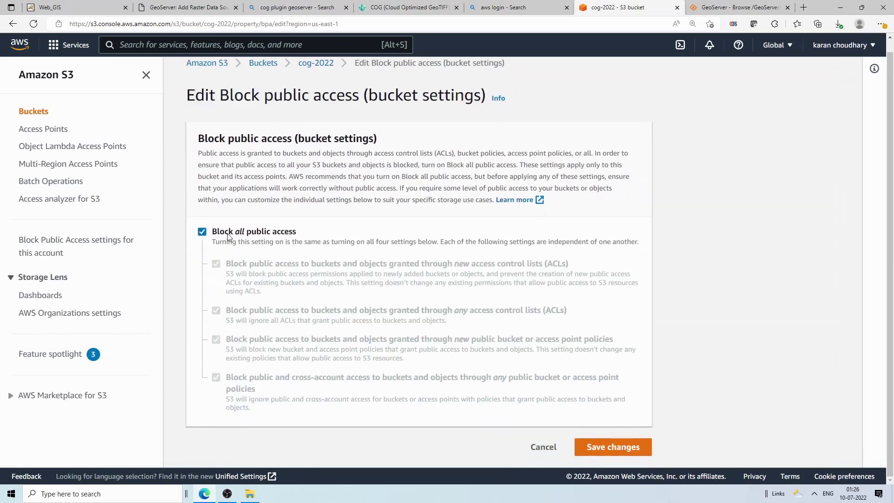
{"action": "left_click", "coordinate": [202, 232]}
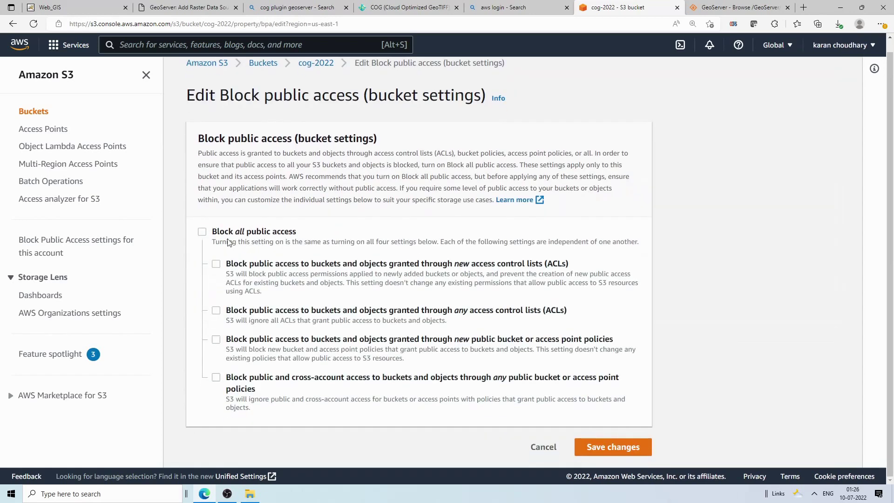
{"action": "left_click", "coordinate": [605, 455]}
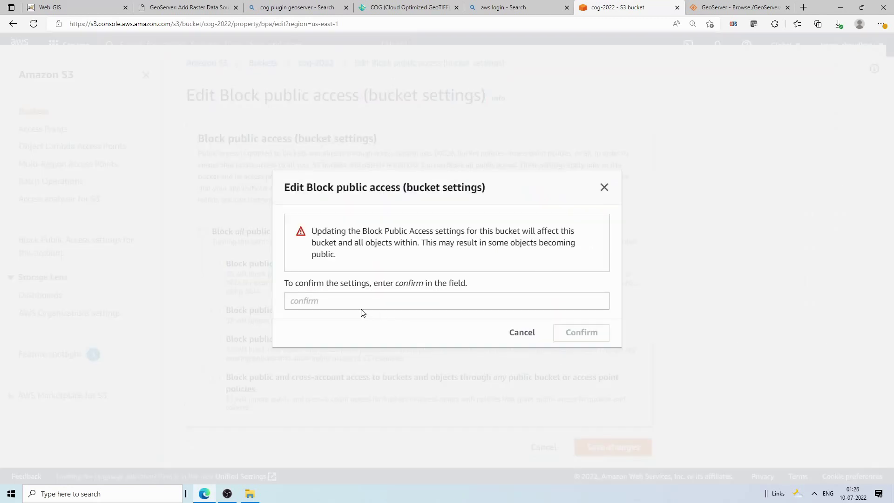
{"action": "double_click", "coordinate": [410, 283]}
{"action": "key", "text": "ctrl+c"}
{"action": "left_click", "coordinate": [422, 286]}
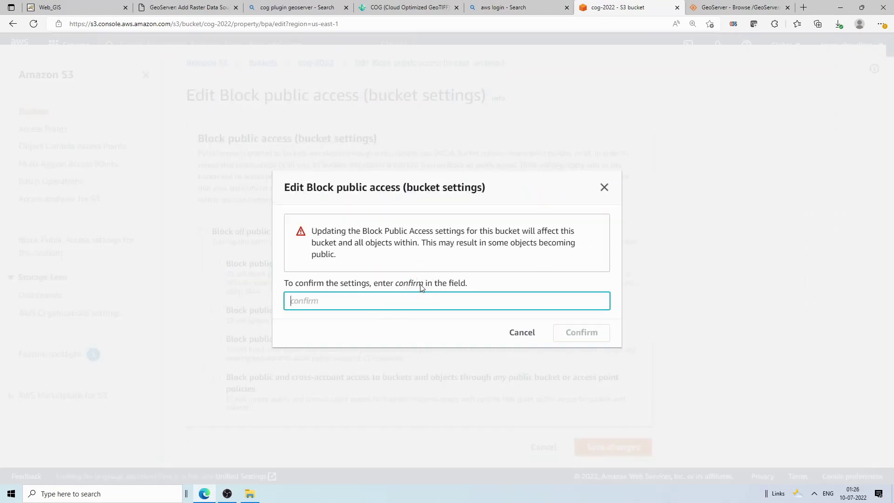
{"action": "left_click", "coordinate": [388, 302]}
{"action": "key", "text": "ctrl+v"}
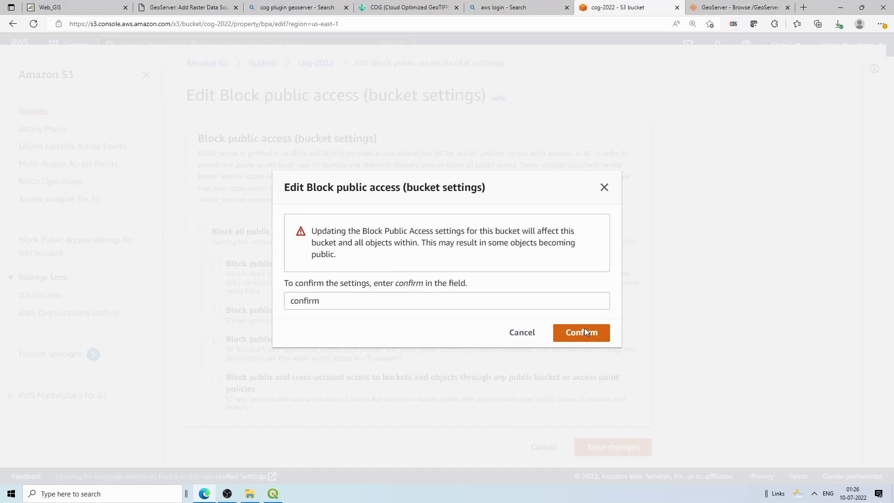
{"action": "left_click", "coordinate": [585, 331]}
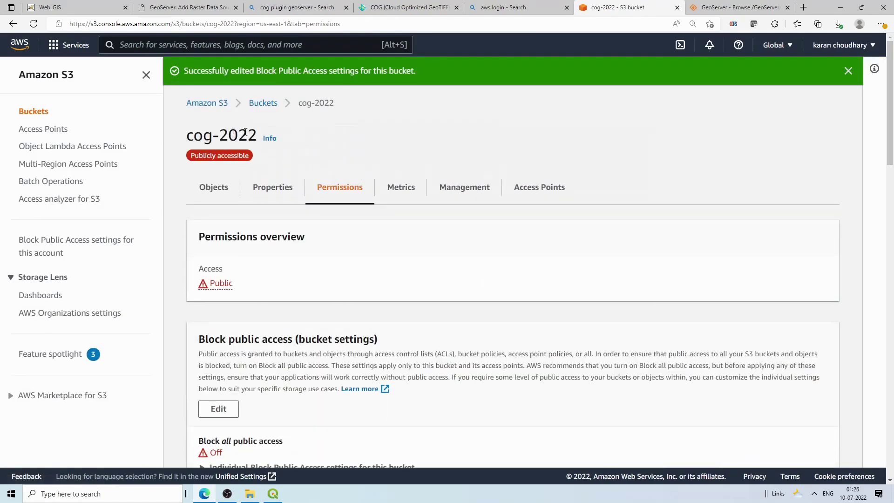
{"action": "scroll", "coordinate": [279, 195], "scroll_direction": "down", "scroll_amount": 1}
{"action": "scroll", "coordinate": [265, 206], "scroll_direction": "up", "scroll_amount": 1}
{"action": "scroll", "coordinate": [263, 210], "scroll_direction": "down", "scroll_amount": 4}
{"action": "scroll", "coordinate": [256, 186], "scroll_direction": "up", "scroll_amount": 4}
Step: Copy the object URL of cog-2022/cog/fatehabad_gcs_wgs84_cog.tif, then minimize the browser
{"action": "left_click", "coordinate": [263, 104]}
{"action": "left_click", "coordinate": [254, 268]}
{"action": "left_click", "coordinate": [254, 337]}
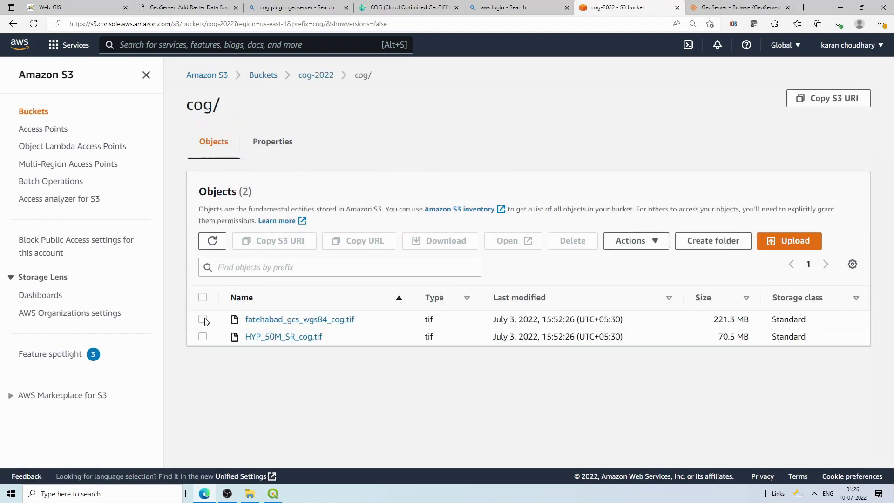
{"action": "left_click", "coordinate": [203, 319]}
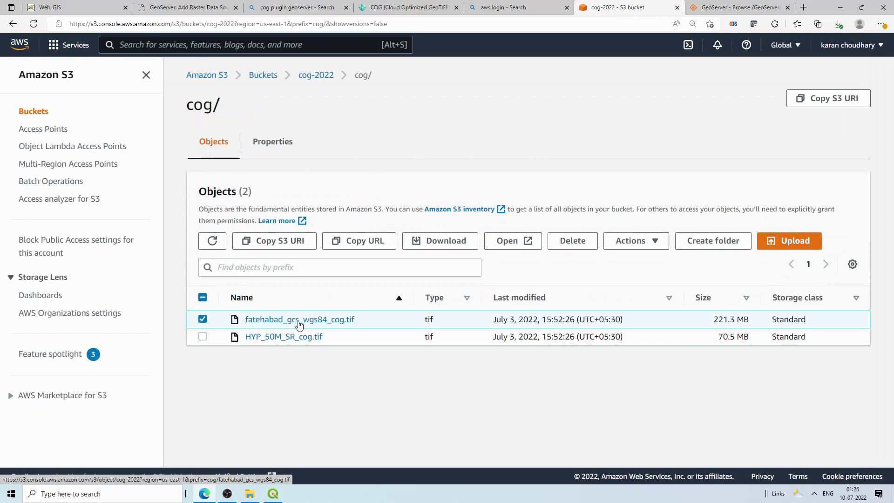
{"action": "left_click", "coordinate": [353, 240]}
{"action": "left_click", "coordinate": [840, 7]}
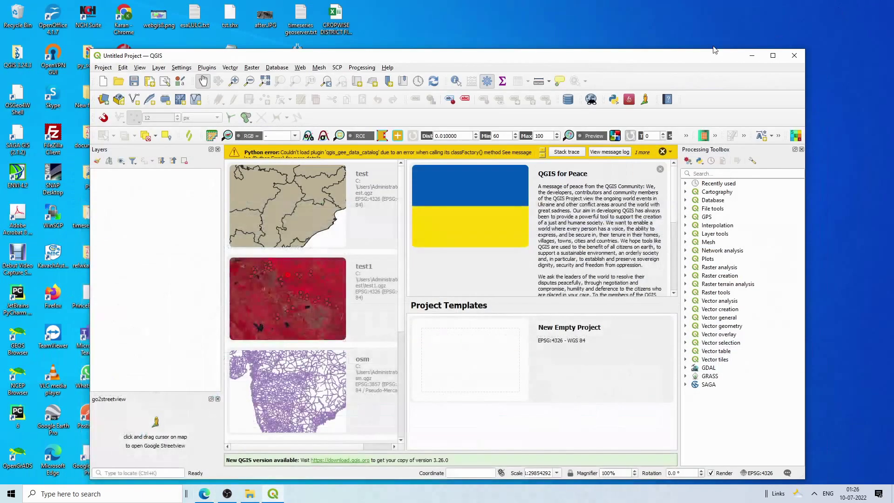
Step: Start a new empty QGIS project, maximized, and open Layer > Add Layer > Add Raster Layer
{"action": "left_click", "coordinate": [486, 365]}
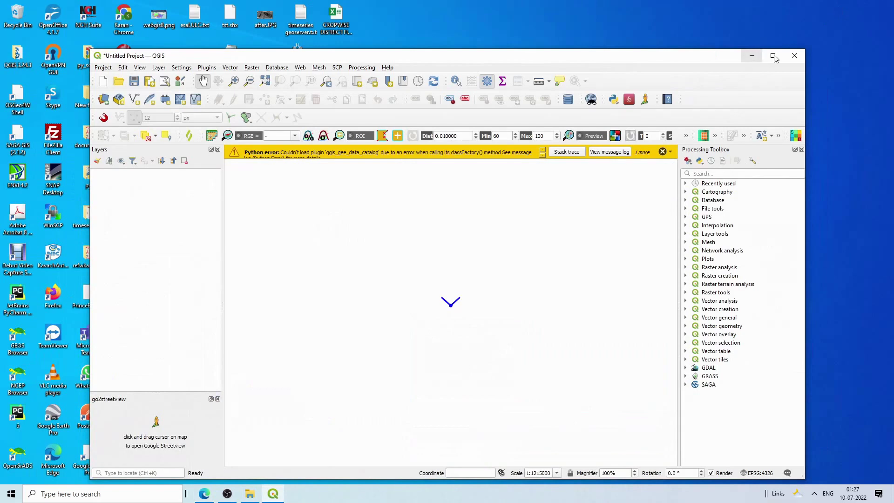
{"action": "left_click", "coordinate": [774, 56]}
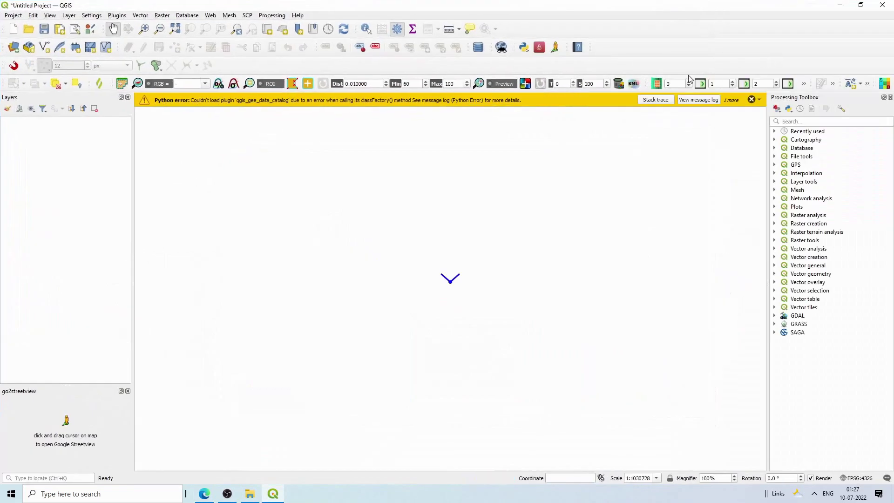
{"action": "left_click", "coordinate": [70, 17]}
{"action": "mouse_move", "coordinate": [97, 47]}
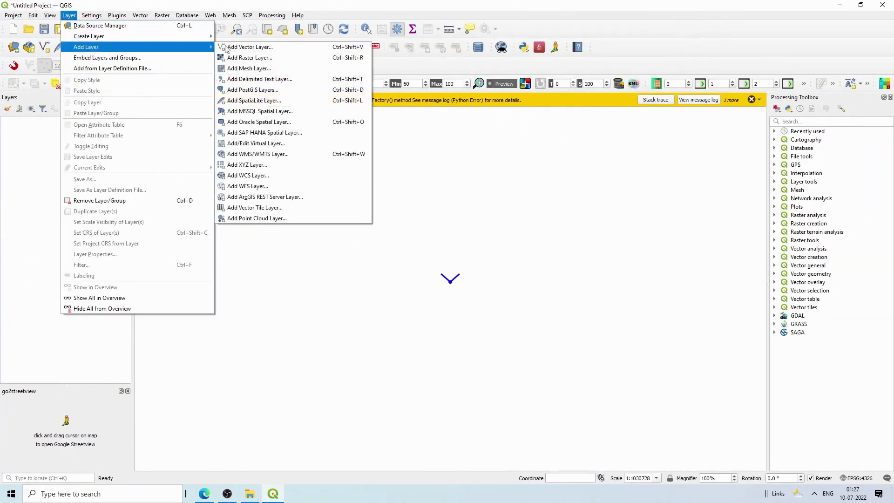
{"action": "left_click", "coordinate": [261, 59]}
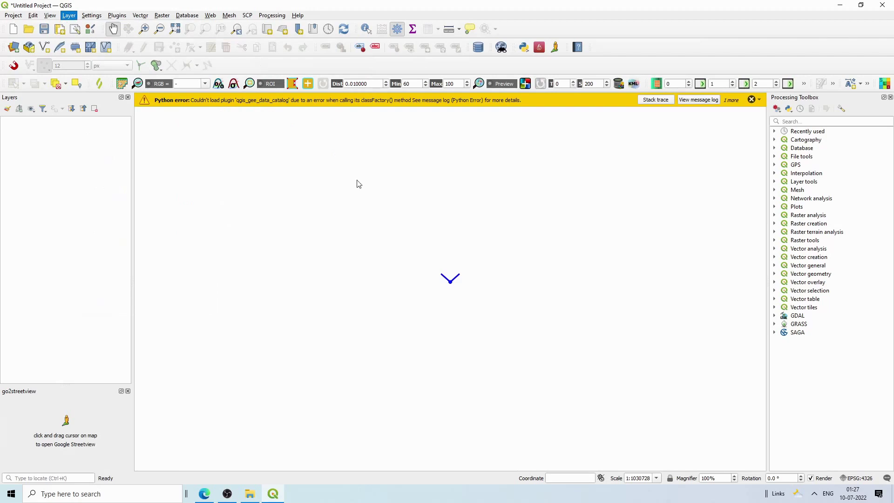
Step: Copy the fatehabad_gcs_wgs84_cog.tif object URL again in the S3 console
{"action": "left_click", "coordinate": [204, 493]}
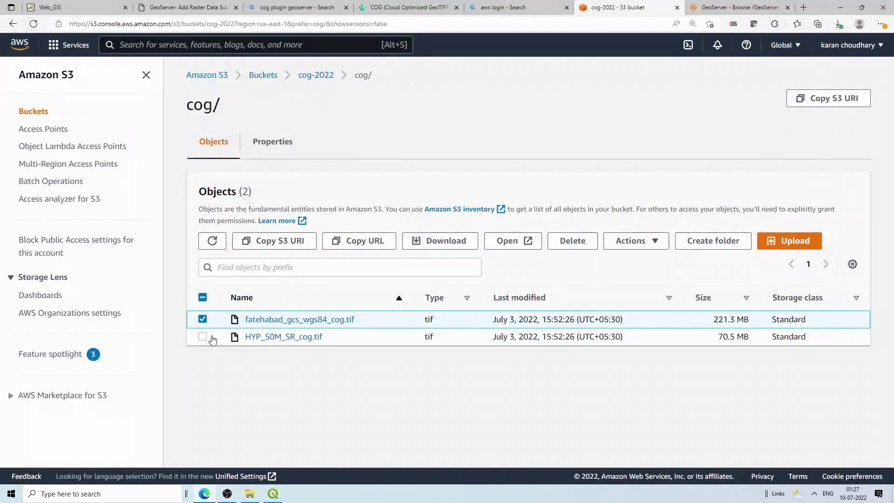
{"action": "left_click", "coordinate": [202, 318]}
{"action": "left_click", "coordinate": [203, 319]}
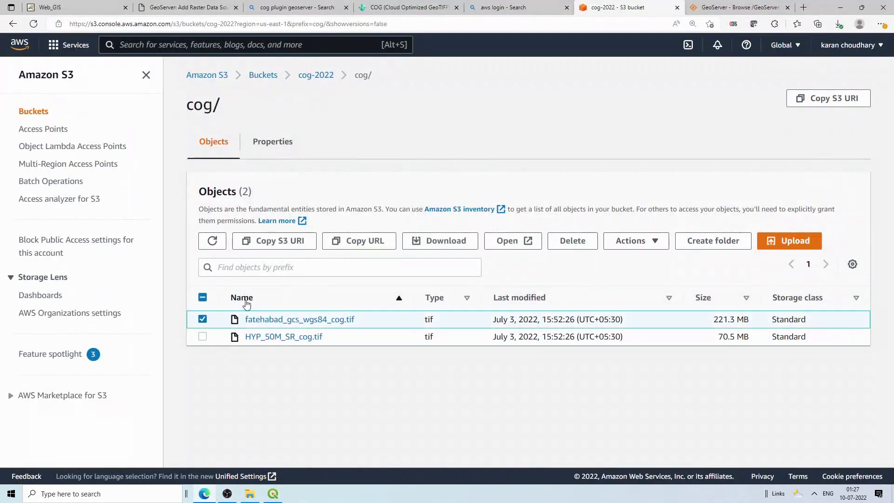
{"action": "left_click", "coordinate": [358, 240]}
{"action": "left_click", "coordinate": [840, 7]}
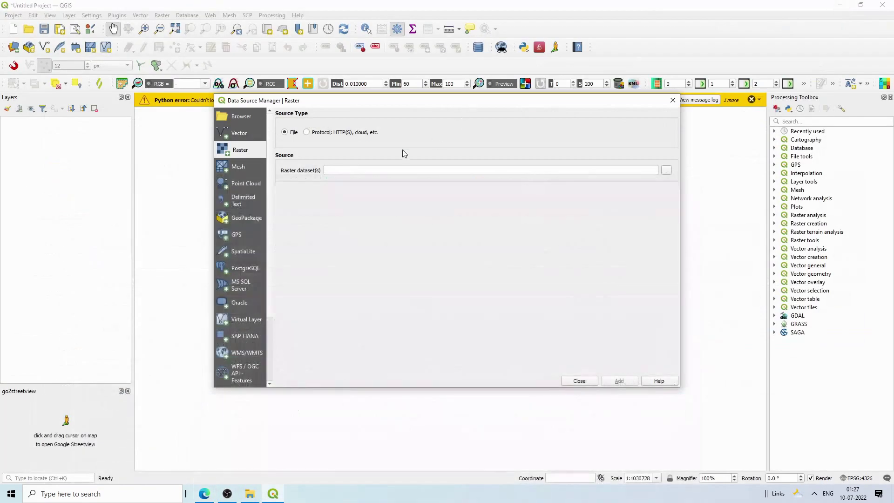
Step: Add the pasted S3 COG URL as an HTTP(S) protocol raster layer, then close the dialog
{"action": "left_click", "coordinate": [307, 133]}
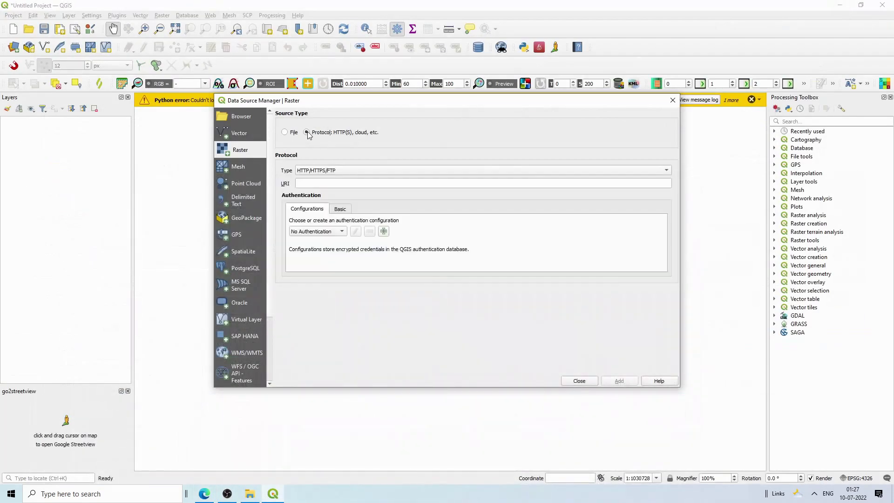
{"action": "left_click", "coordinate": [346, 183]}
{"action": "right_click", "coordinate": [345, 183]}
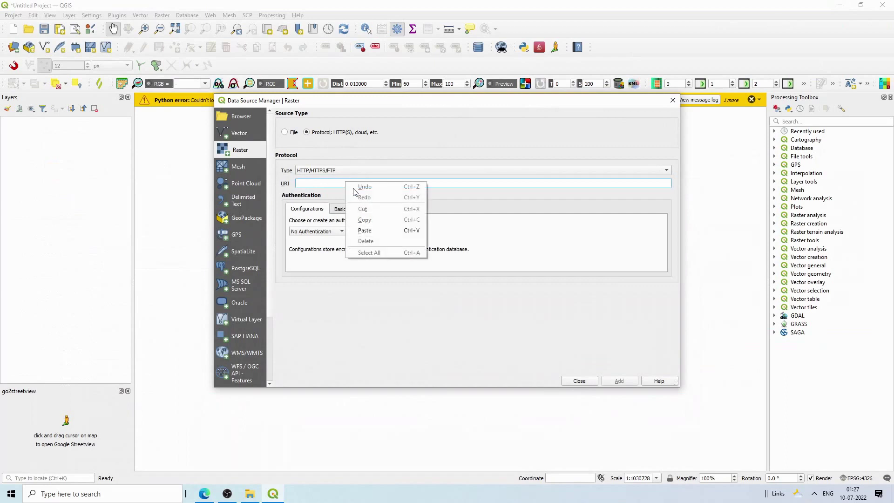
{"action": "left_click", "coordinate": [372, 231]}
{"action": "left_click", "coordinate": [608, 382]}
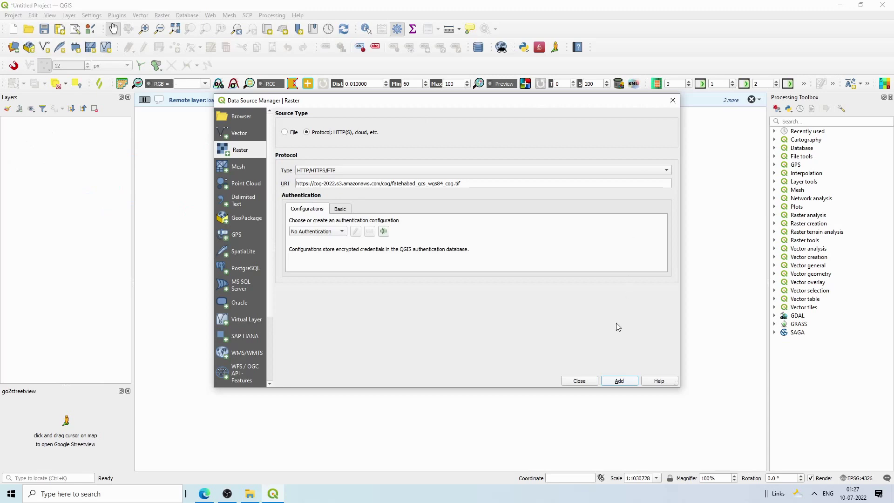
{"action": "left_click", "coordinate": [592, 380]}
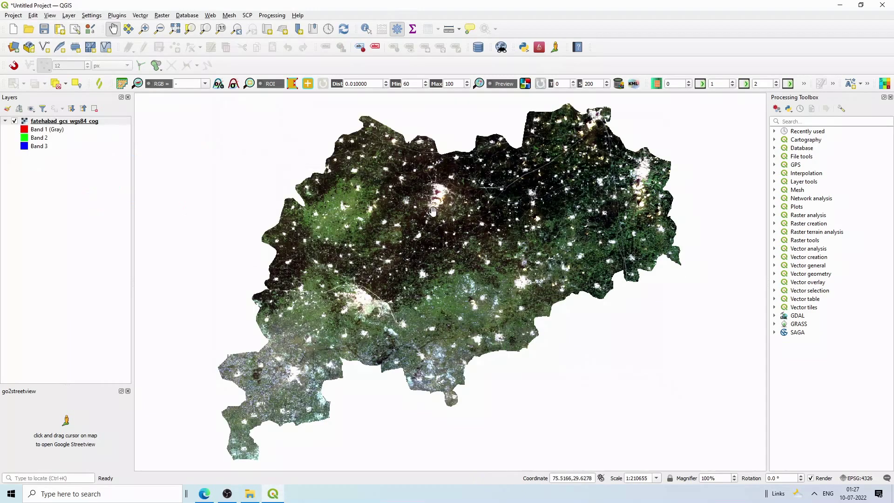
{"action": "right_click", "coordinate": [73, 123]}
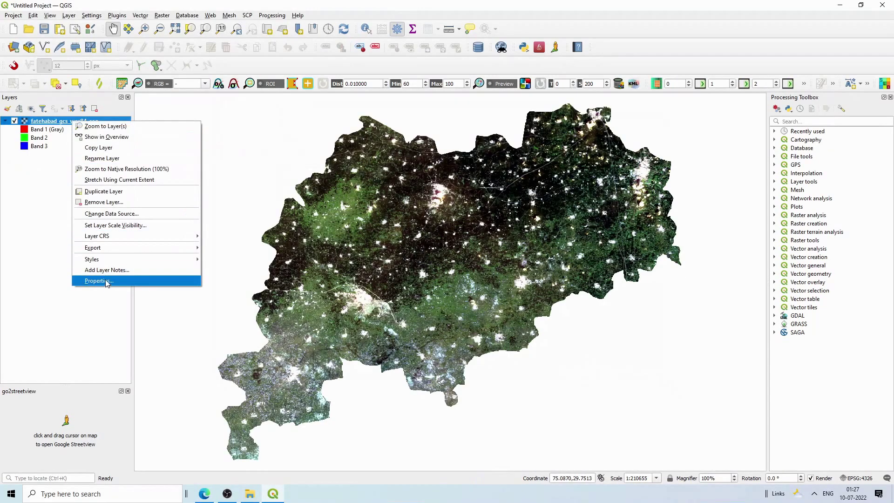
Step: In the layer's Symbology, set Red to Band 4, Green to Band 3, Blue to Band 2, and apply
{"action": "left_click", "coordinate": [98, 280]}
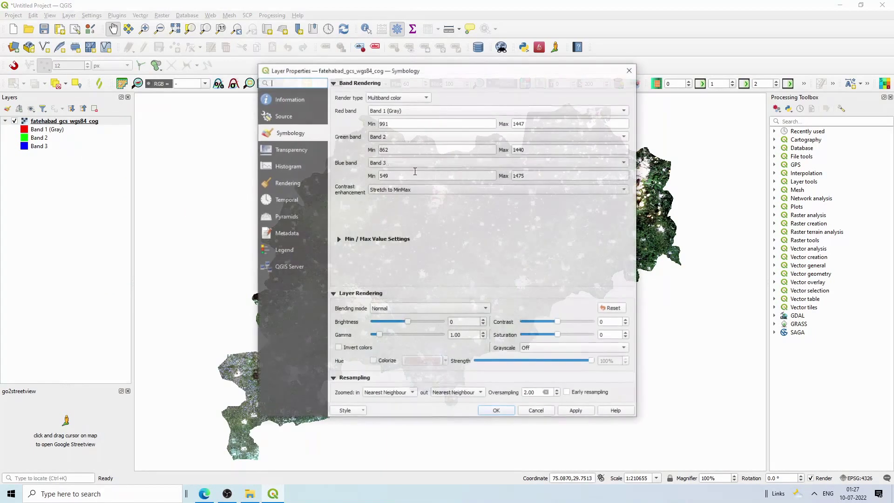
{"action": "left_click", "coordinate": [405, 111]}
{"action": "left_click", "coordinate": [403, 140]}
{"action": "left_click", "coordinate": [404, 136]}
{"action": "left_click", "coordinate": [401, 148]}
{"action": "left_click", "coordinate": [397, 162]}
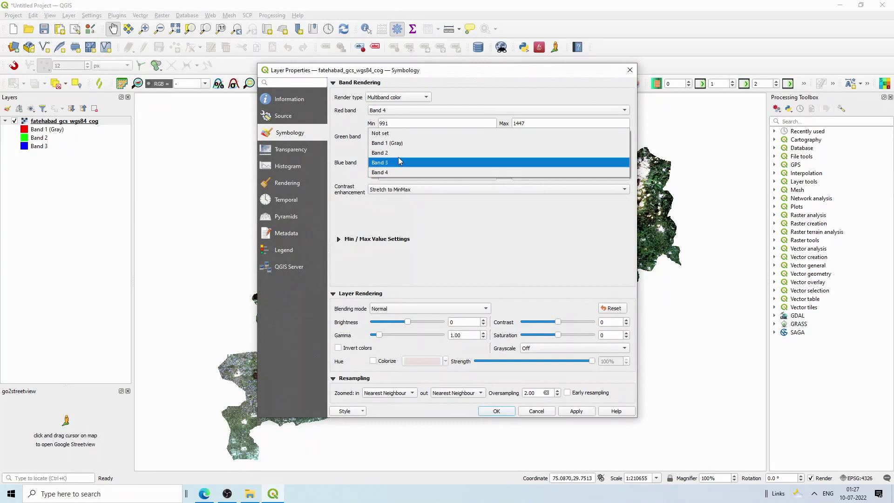
{"action": "left_click", "coordinate": [398, 152]}
{"action": "left_click", "coordinate": [564, 412]}
{"action": "left_click", "coordinate": [497, 412]}
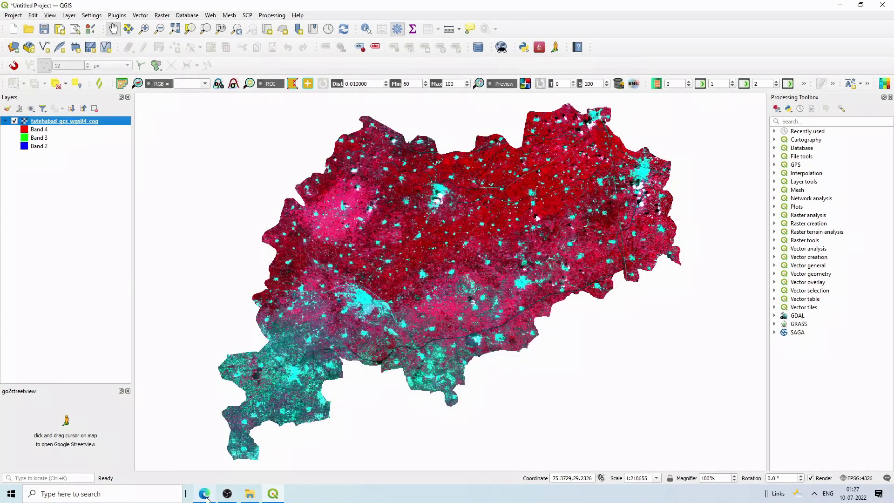
{"action": "mouse_move", "coordinate": [206, 499]}
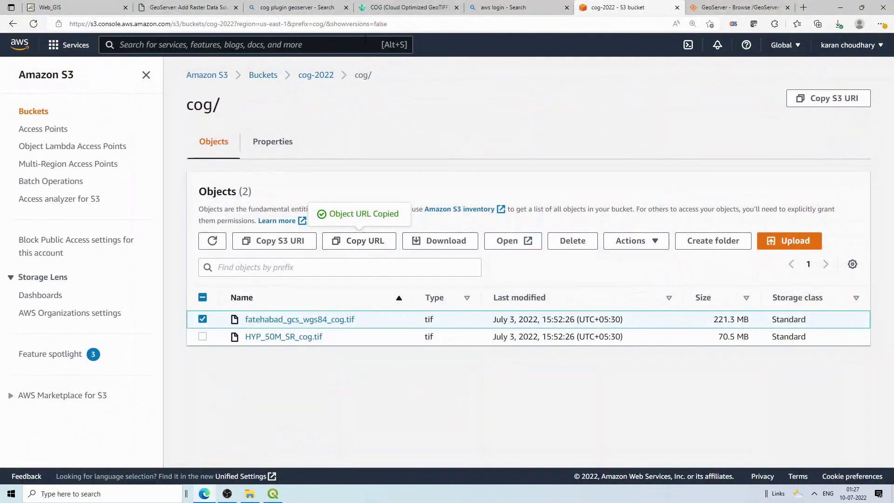
Step: Name the new data source fatehabad and mark it as a Cloud Optimized GeoTIFF
{"action": "left_click", "coordinate": [169, 4]}
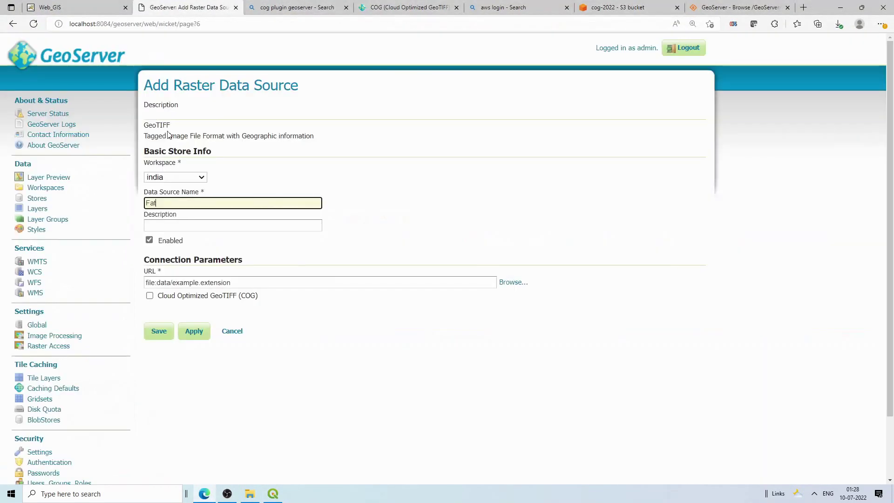
{"action": "double_click", "coordinate": [148, 203]}
{"action": "type", "text": "fathehabad"}
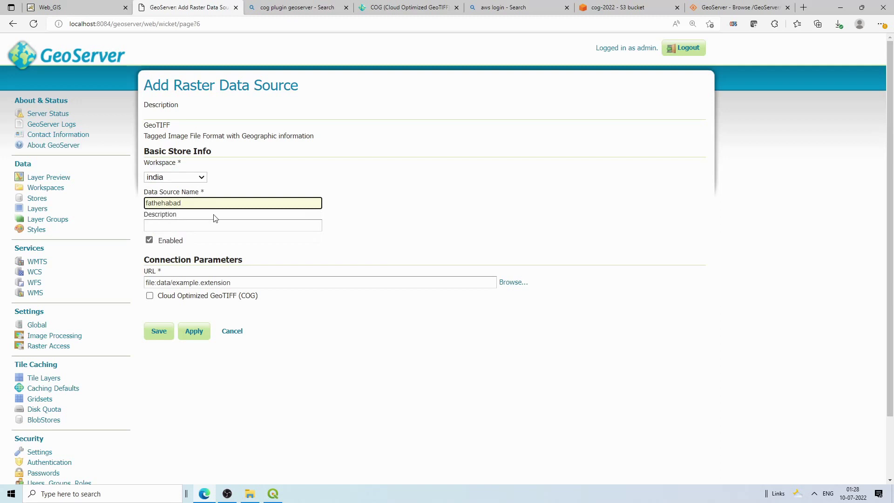
{"action": "left_click", "coordinate": [367, 216]}
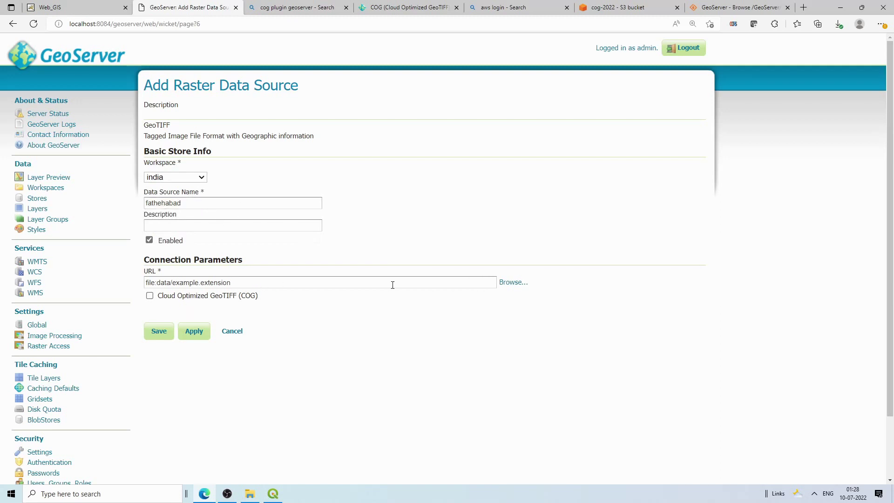
{"action": "key", "text": "ctrl+a"}
{"action": "left_click_drag", "start_coordinate": [237, 283], "coordinate": [144, 286]}
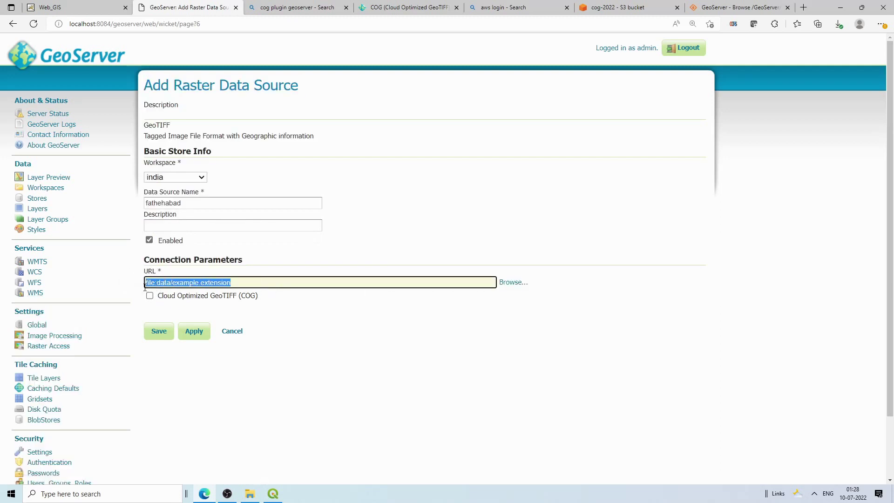
{"action": "left_click", "coordinate": [151, 298]}
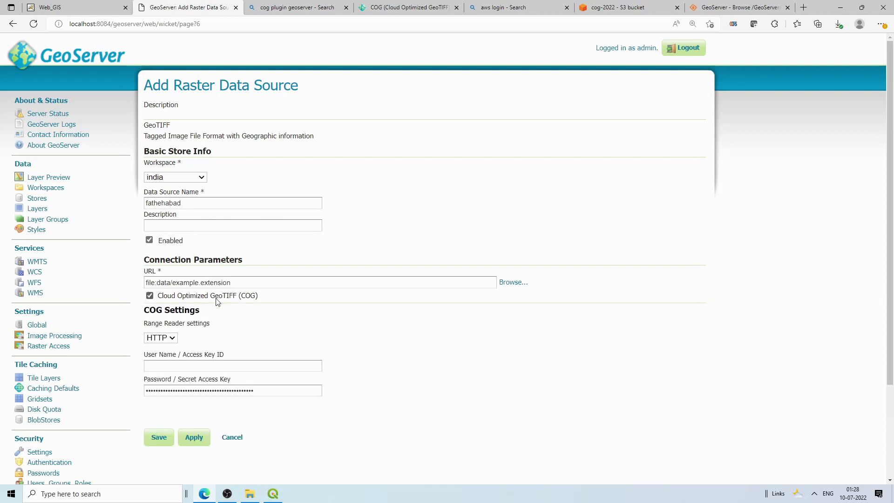
Step: Paste the S3 COG file URL into the URL field and clear the stored password
{"action": "left_click_drag", "start_coordinate": [246, 281], "coordinate": [147, 282]}
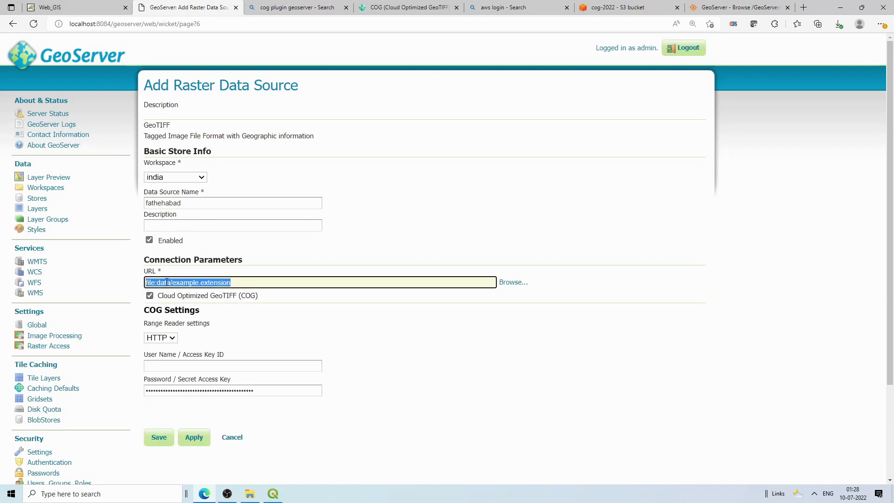
{"action": "key", "text": "ctrl+v"}
{"action": "left_click", "coordinate": [437, 316]}
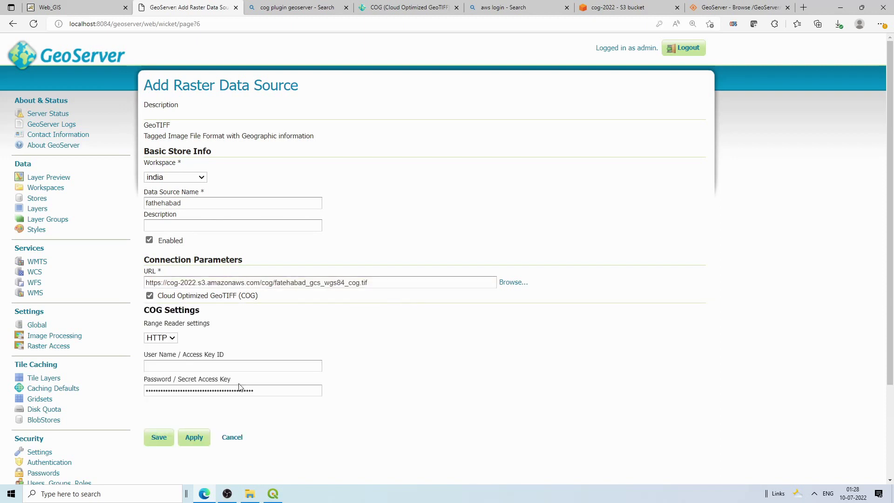
{"action": "left_click_drag", "start_coordinate": [264, 388], "coordinate": [144, 393]}
{"action": "key", "text": "BackSpace"}
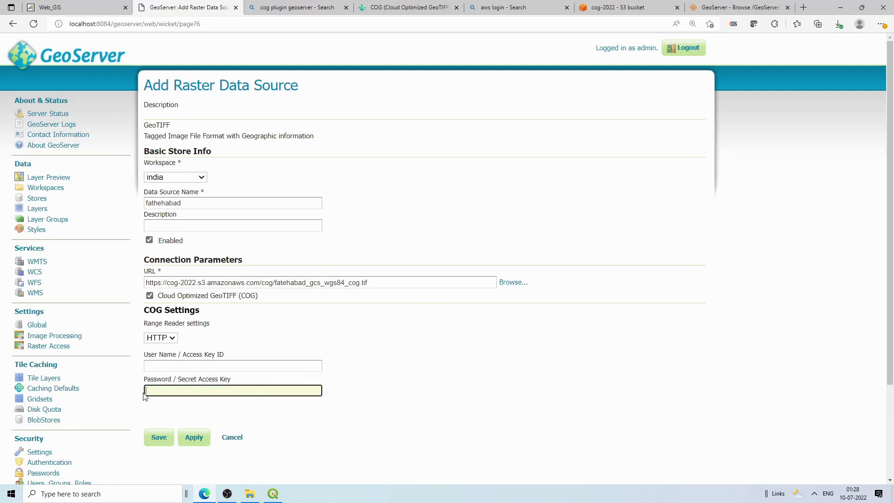
{"action": "left_click", "coordinate": [336, 369]}
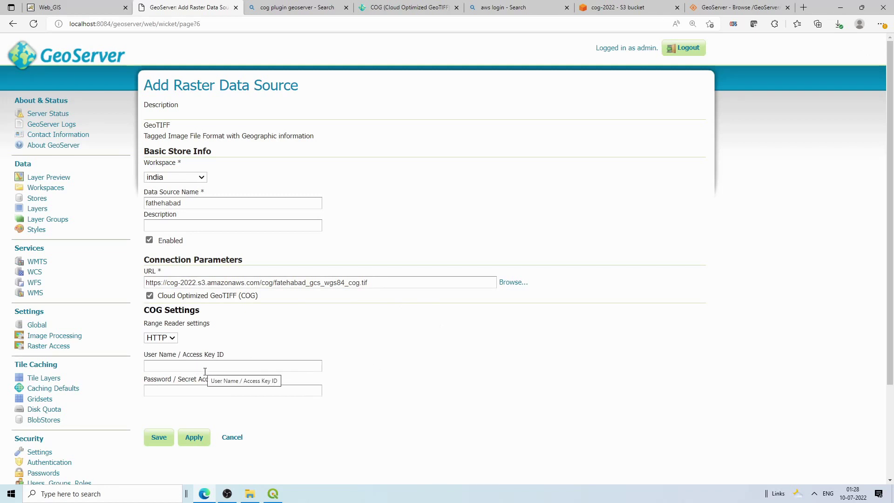
Step: Keep the range reader on HTTP, save the store, and select the new layer's name
{"action": "left_click", "coordinate": [172, 338]}
{"action": "left_click", "coordinate": [168, 357]}
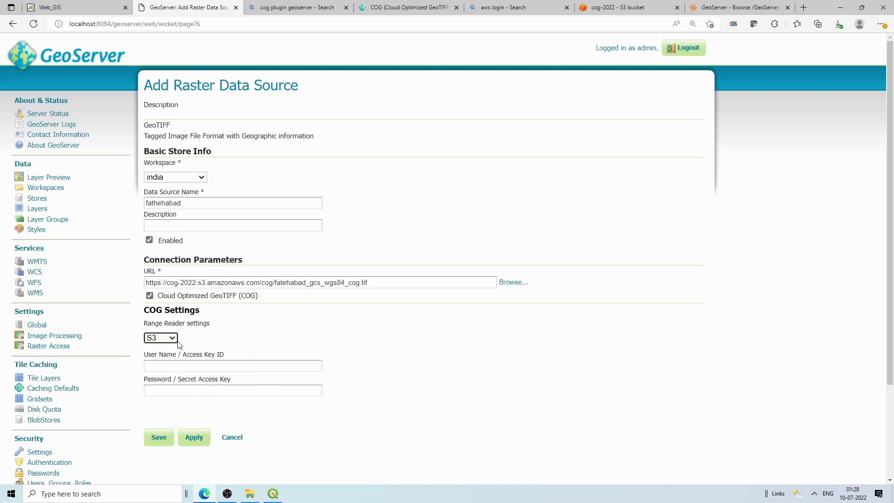
{"action": "left_click", "coordinate": [171, 339]}
{"action": "left_click", "coordinate": [258, 413]}
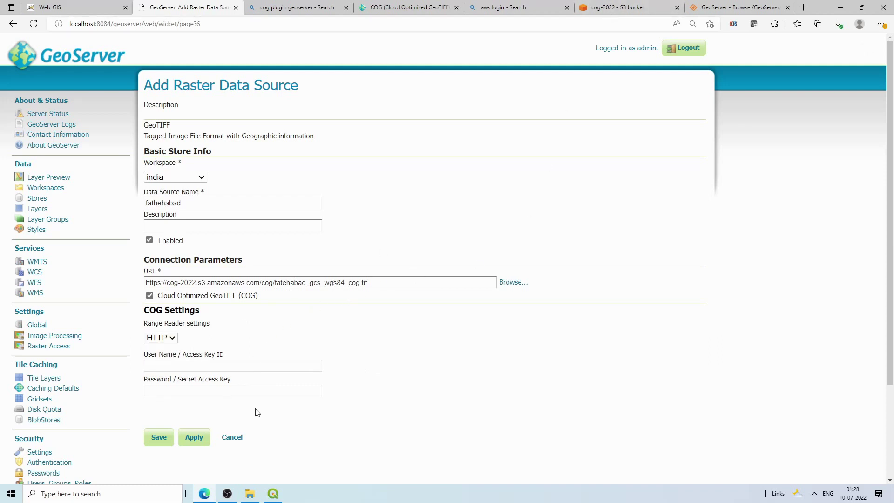
{"action": "left_click", "coordinate": [168, 439]}
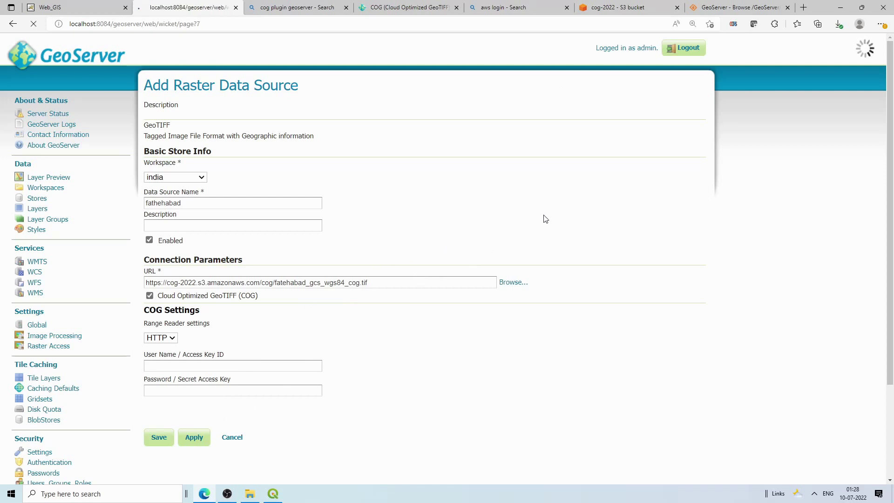
{"action": "left_click_drag", "start_coordinate": [295, 185], "coordinate": [379, 194]}
Step: Publish the fatehabad_gcs_wgs84_cog layer from GeoServer's new layer list
{"action": "left_click", "coordinate": [614, 7]}
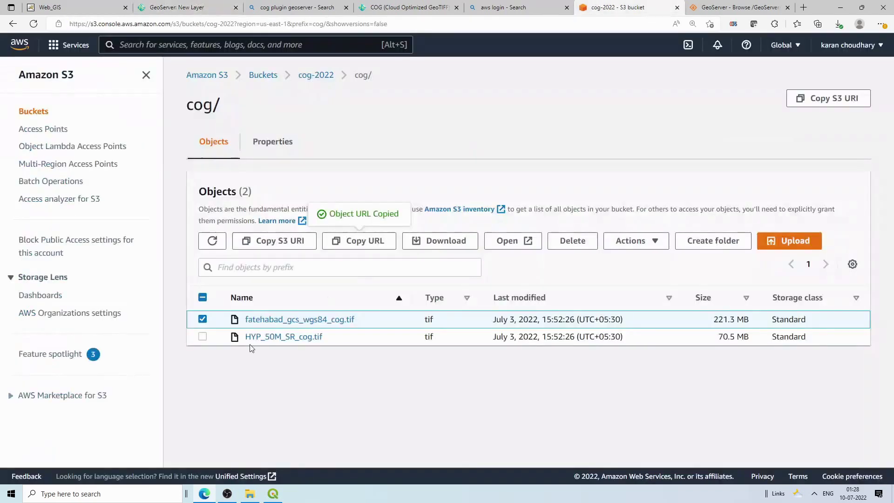
{"action": "left_click", "coordinate": [195, 6]}
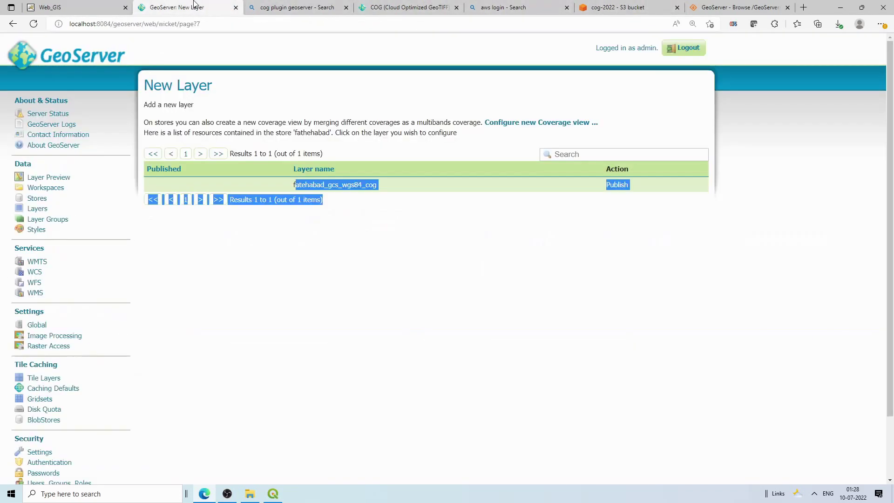
{"action": "left_click", "coordinate": [573, 238]}
{"action": "left_click", "coordinate": [622, 188]}
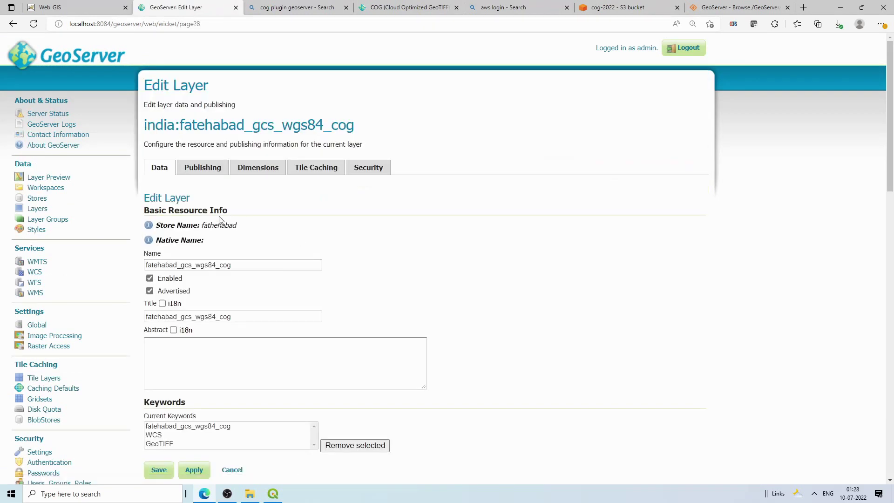
Step: Check the EPSG:4326 native SRS and bounding boxes, view the Publishing settings, then return to QGIS
{"action": "scroll", "coordinate": [220, 219], "scroll_direction": "down", "scroll_amount": 7}
{"action": "triple_click", "coordinate": [189, 326]}
{"action": "scroll", "coordinate": [196, 325], "scroll_direction": "down", "scroll_amount": 3}
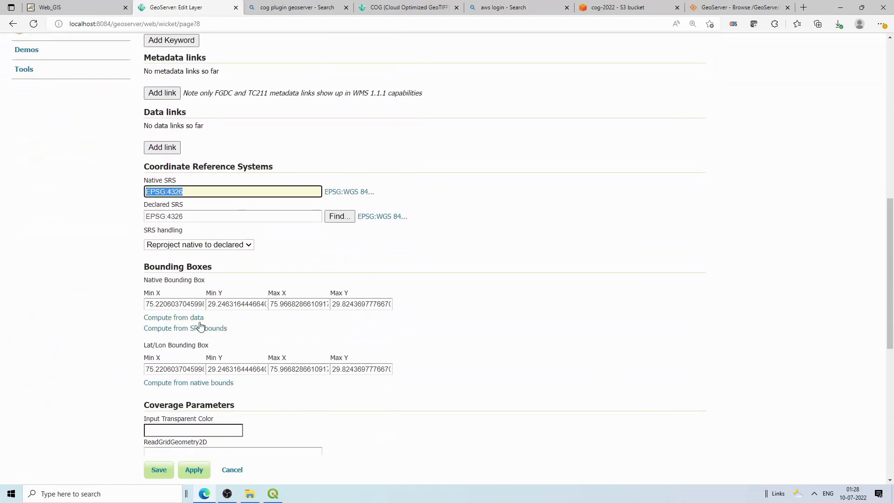
{"action": "scroll", "coordinate": [202, 333], "scroll_direction": "down", "scroll_amount": 4}
{"action": "scroll", "coordinate": [205, 368], "scroll_direction": "up", "scroll_amount": 3}
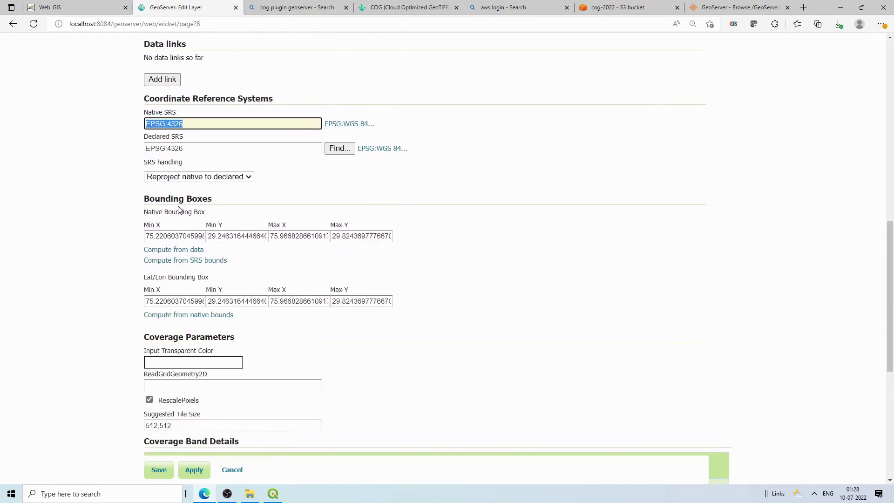
{"action": "scroll", "coordinate": [186, 250], "scroll_direction": "up", "scroll_amount": 12}
{"action": "left_click", "coordinate": [192, 169]}
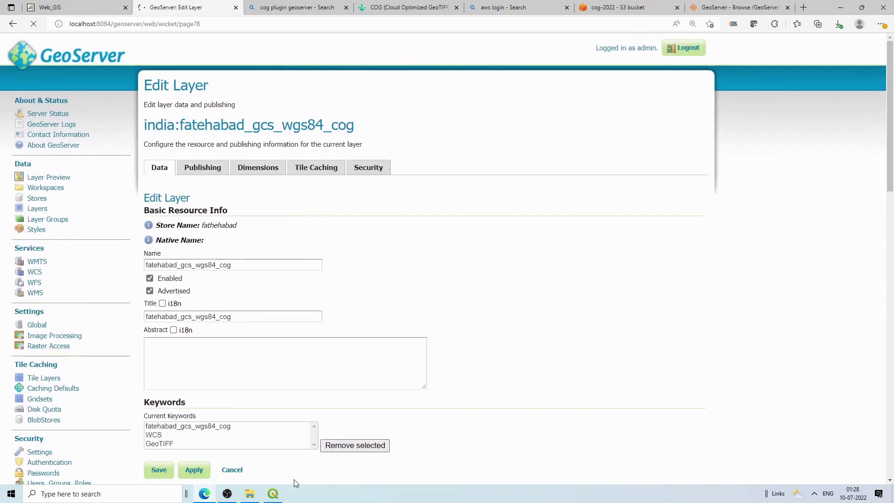
{"action": "left_click", "coordinate": [273, 494]}
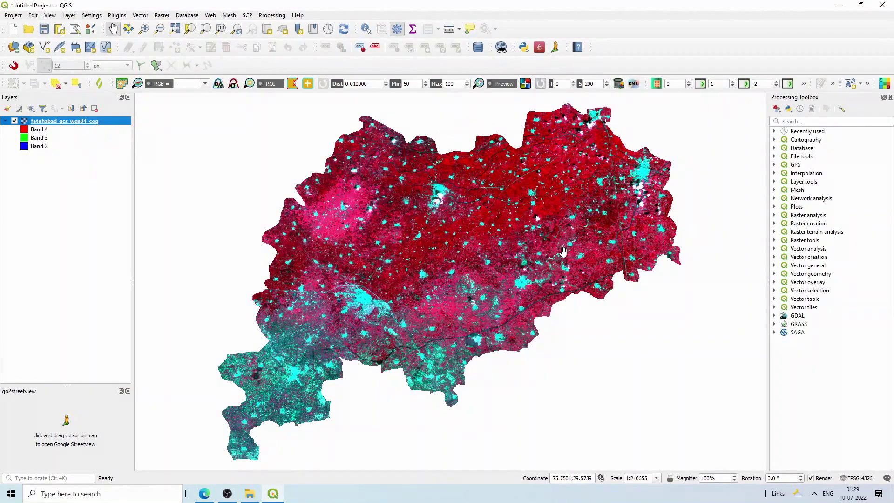
Step: Save the fatehabad layer's symbology from Layer Properties as Styled Layer Descriptor style.sld on the Desktop
{"action": "right_click", "coordinate": [74, 122]}
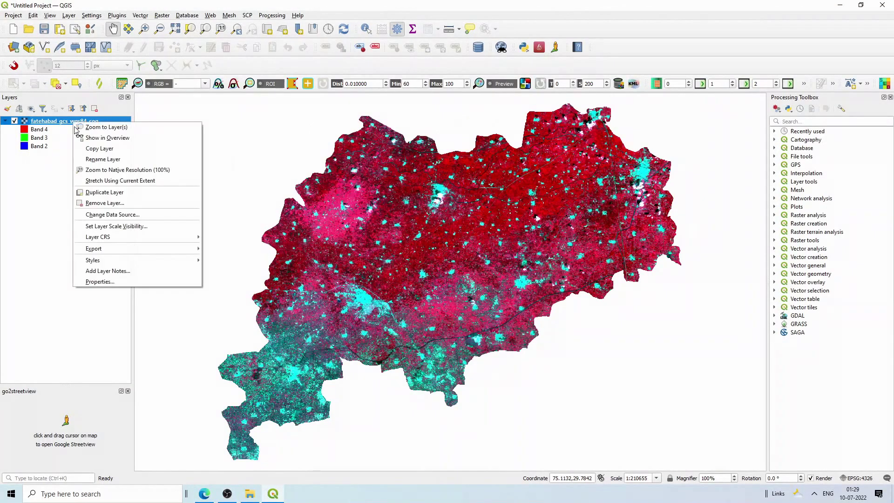
{"action": "left_click", "coordinate": [98, 279]}
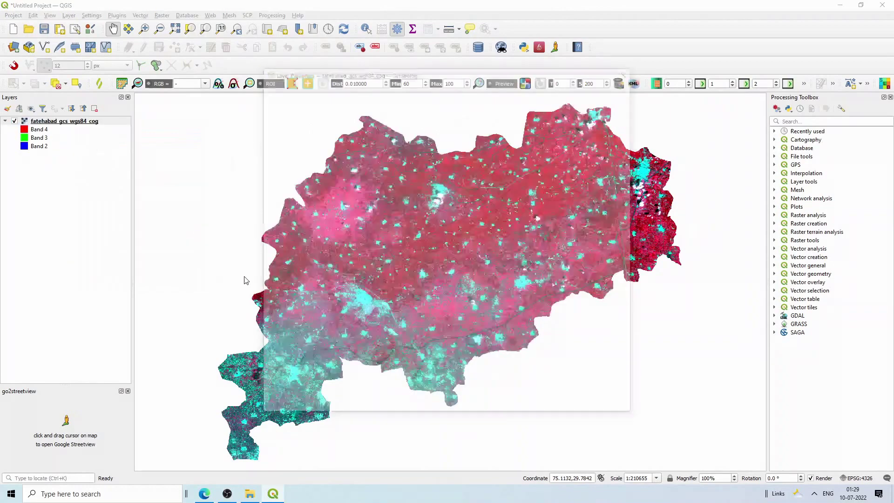
{"action": "left_click", "coordinate": [362, 413]}
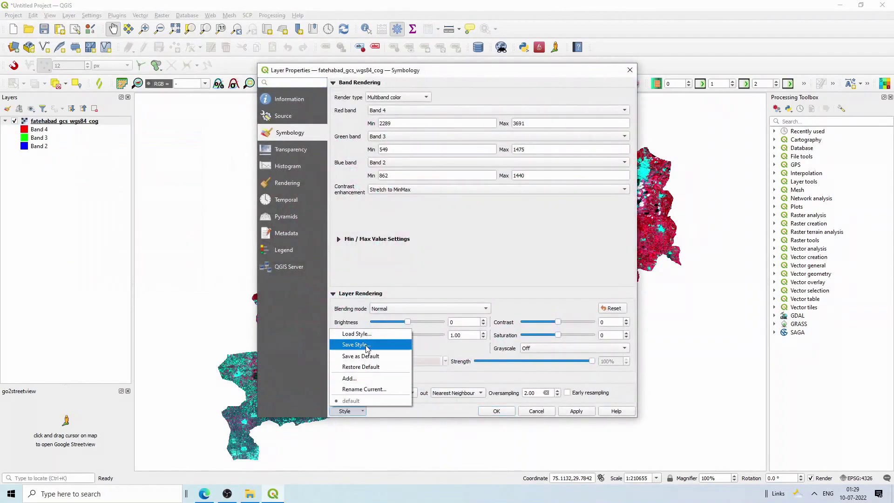
{"action": "left_click", "coordinate": [367, 346]}
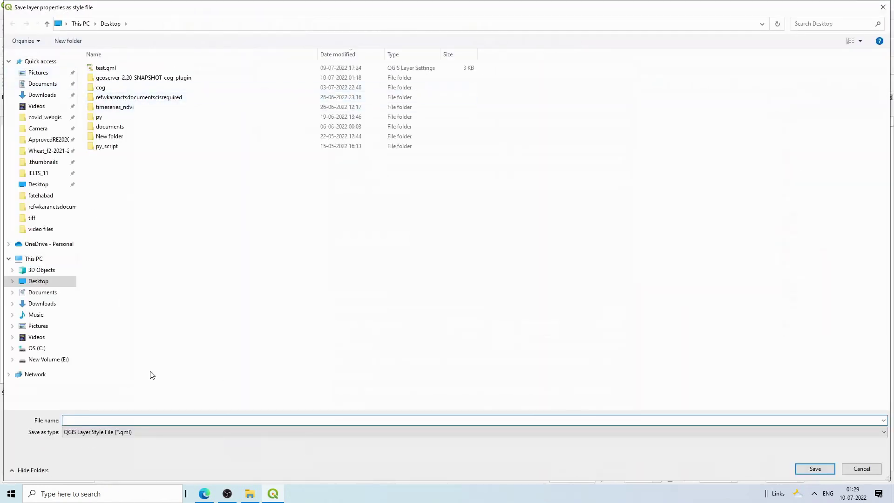
{"action": "type", "text": "style"}
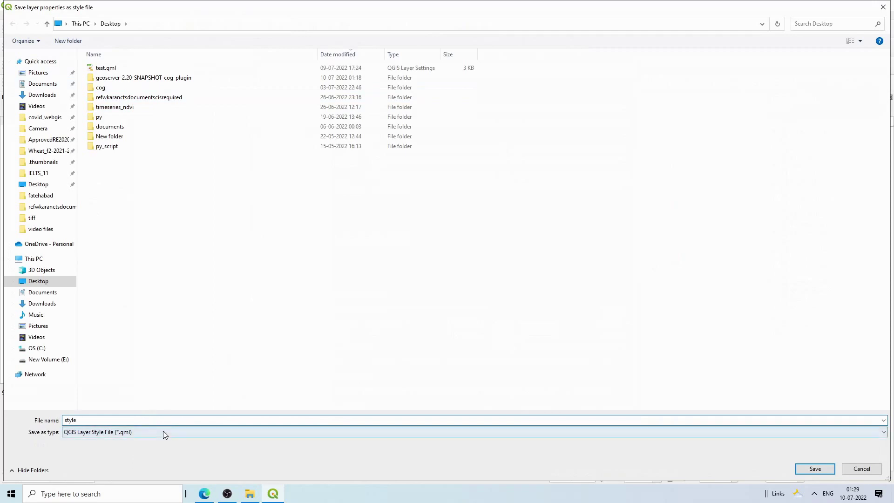
{"action": "left_click", "coordinate": [155, 433]}
{"action": "left_click", "coordinate": [149, 446]}
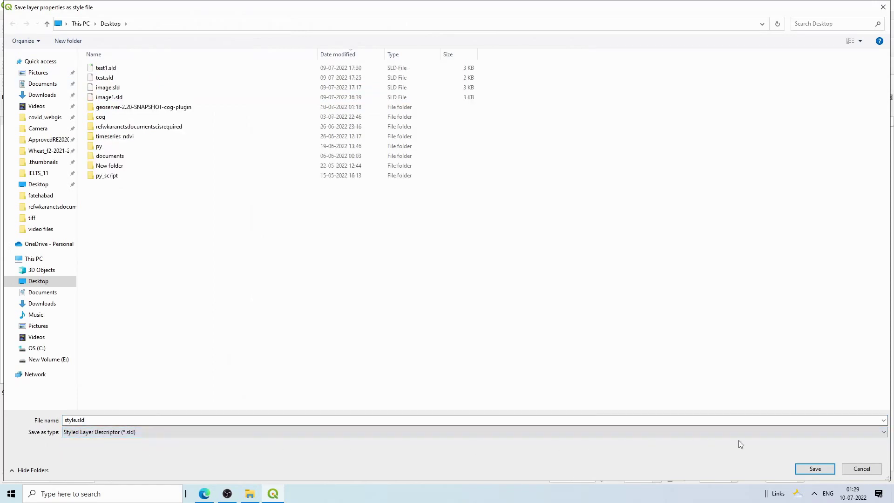
{"action": "left_click", "coordinate": [819, 468]}
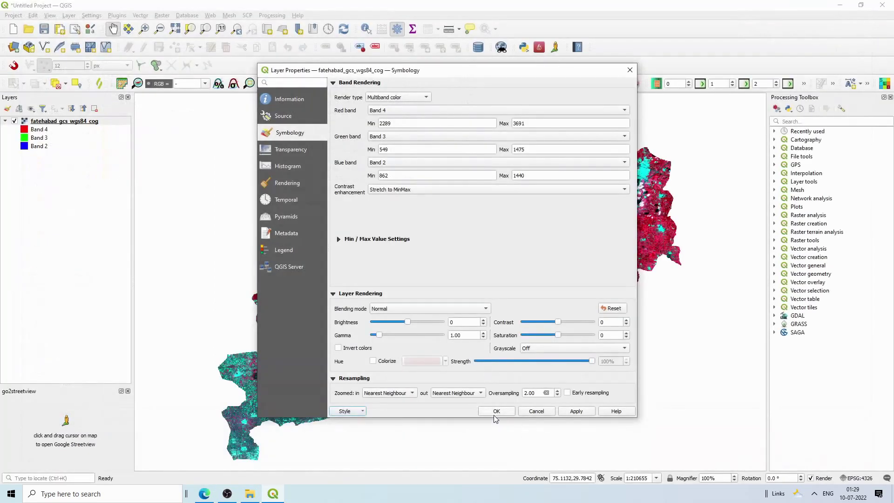
{"action": "left_click", "coordinate": [496, 411]}
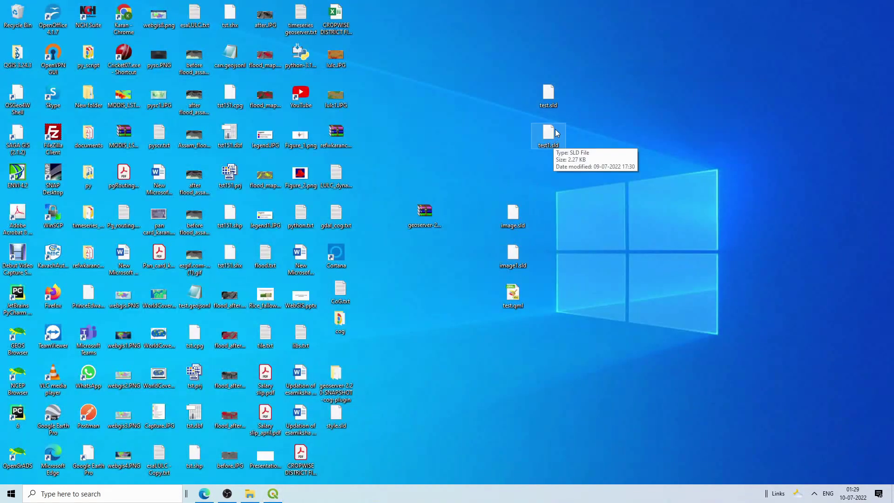
Step: Open style.sld in Notepad++, then bring GeoServer's Edit Layer page in Edge back
{"action": "right_click", "coordinate": [340, 415]}
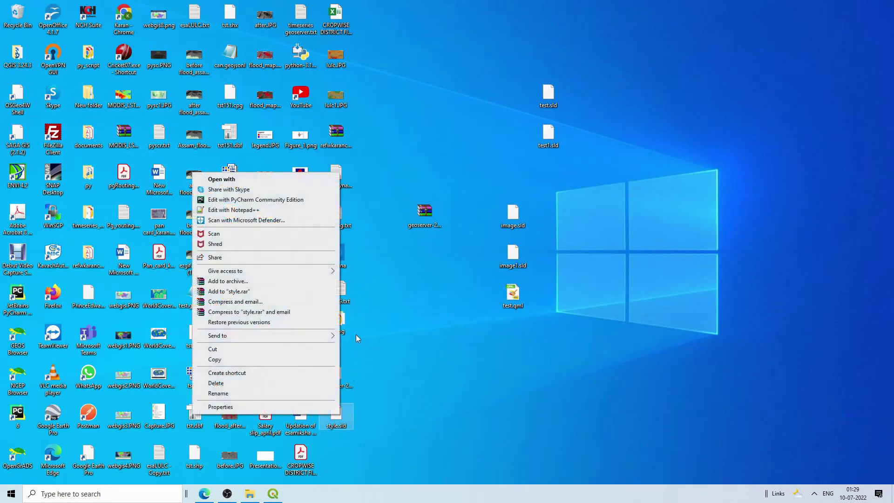
{"action": "left_click", "coordinate": [268, 209]}
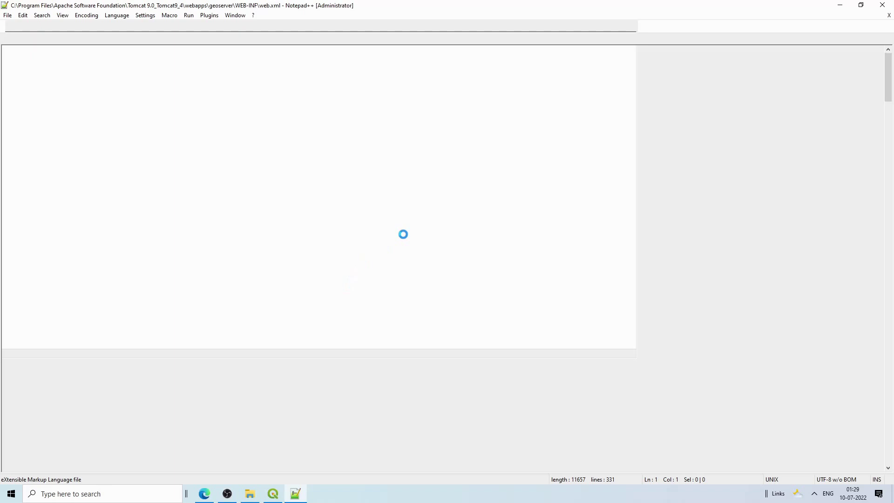
{"action": "left_click", "coordinate": [204, 493]}
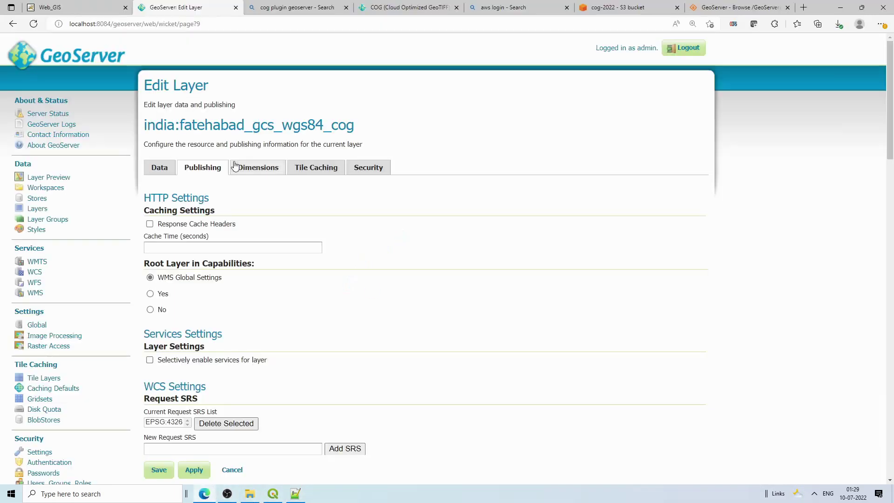
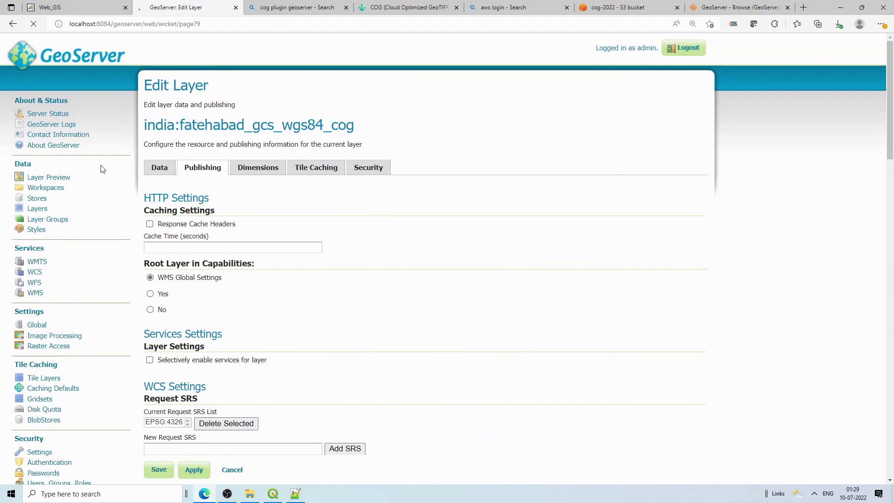
Step: Bring up the Layer Preview link's context menu to open it in a new tab
{"action": "right_click", "coordinate": [59, 179]}
Step: Open Layer Preview in a new tab and scroll its list down to fatehabad_gcs_wgs84_cog
{"action": "left_click", "coordinate": [74, 188]}
{"action": "left_click", "coordinate": [246, 7]}
{"action": "left_click", "coordinate": [168, 7]}
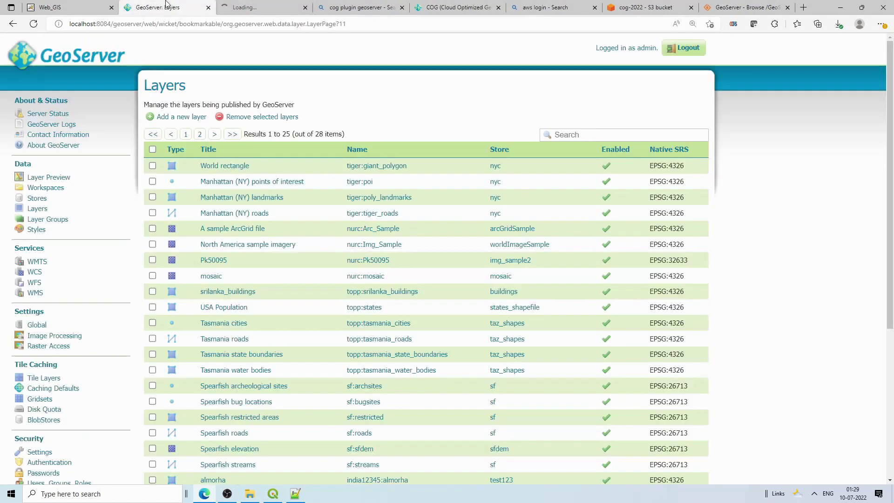
{"action": "left_click", "coordinate": [261, 7]}
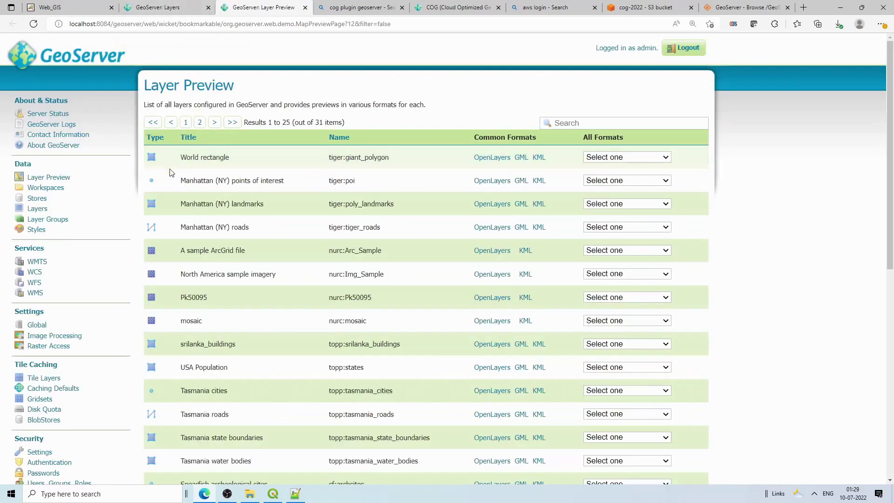
{"action": "scroll", "coordinate": [208, 295], "scroll_direction": "down", "scroll_amount": 5}
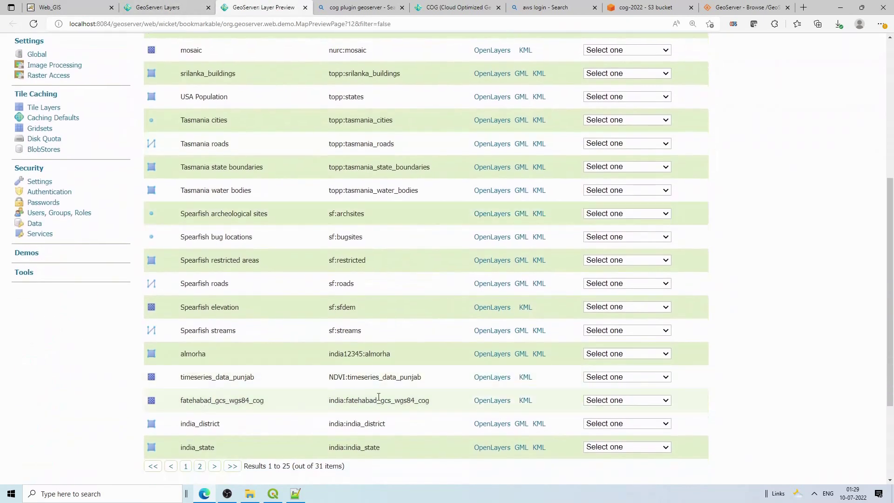
Step: Launch the OpenLayers preview of fatehabad_gcs_wgs84_cog, then return to the preview list
{"action": "left_click", "coordinate": [479, 400]}
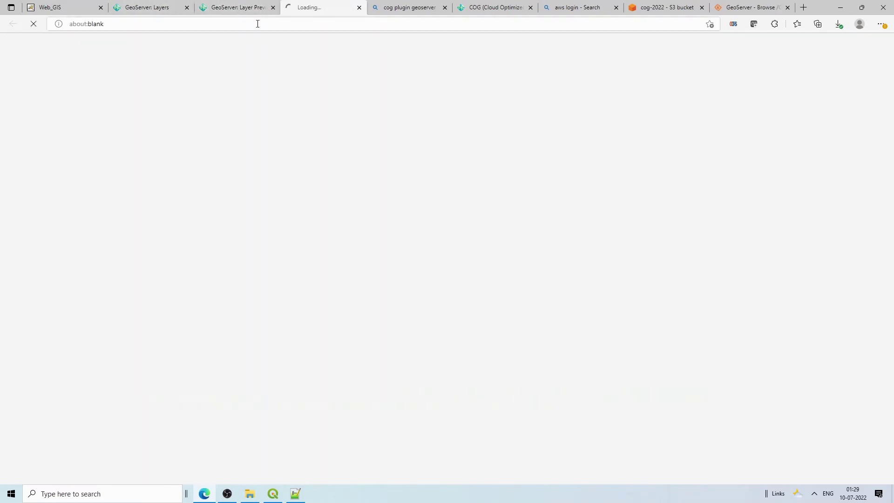
{"action": "left_click", "coordinate": [252, 7]}
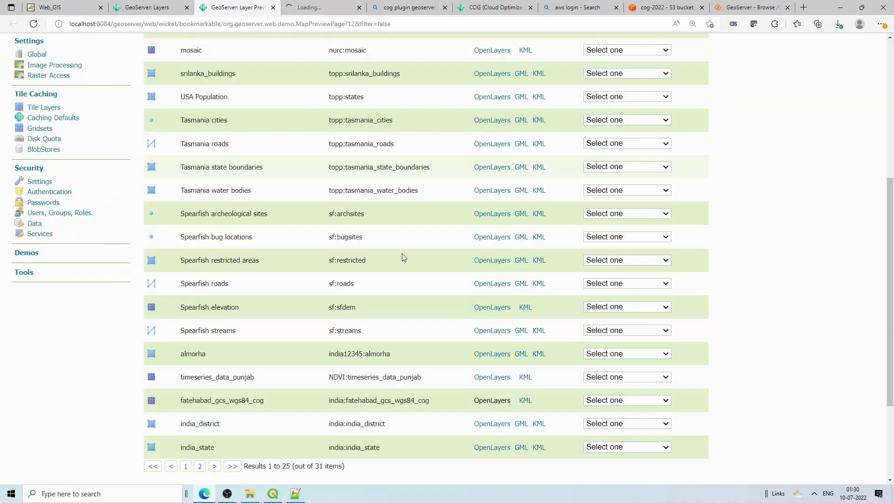
{"action": "scroll", "coordinate": [195, 246], "scroll_direction": "up", "scroll_amount": 4}
{"action": "scroll", "coordinate": [464, 302], "scroll_direction": "down", "scroll_amount": 6}
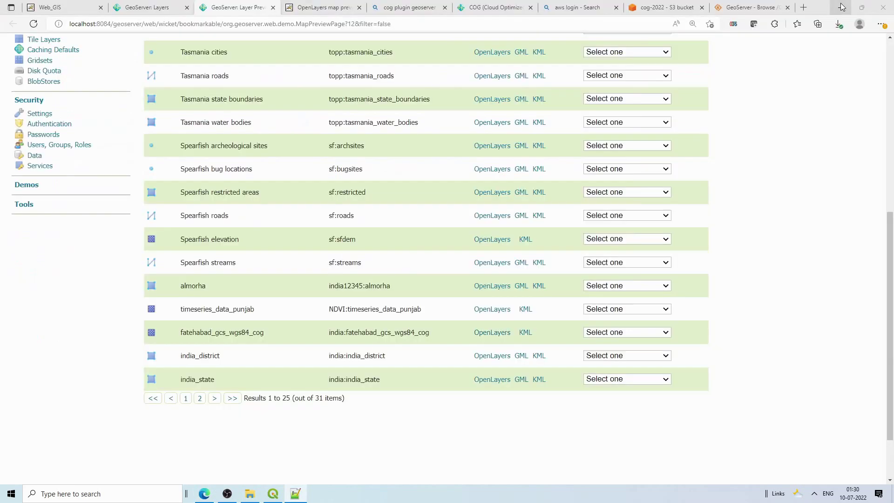
Step: Review the 4-3-2 band settings in style.sld and view the dark fatehabad OpenLayers preview
{"action": "left_click", "coordinate": [295, 494]}
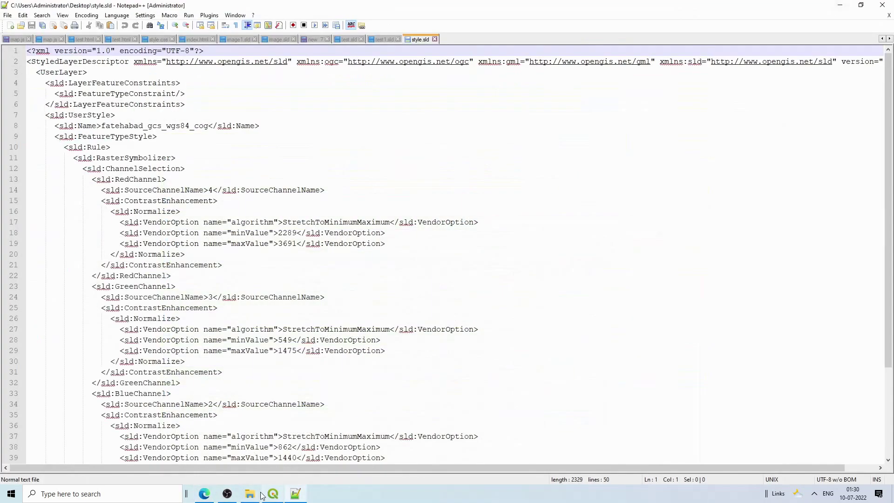
{"action": "left_click", "coordinate": [204, 494]}
{"action": "left_click", "coordinate": [334, 7]}
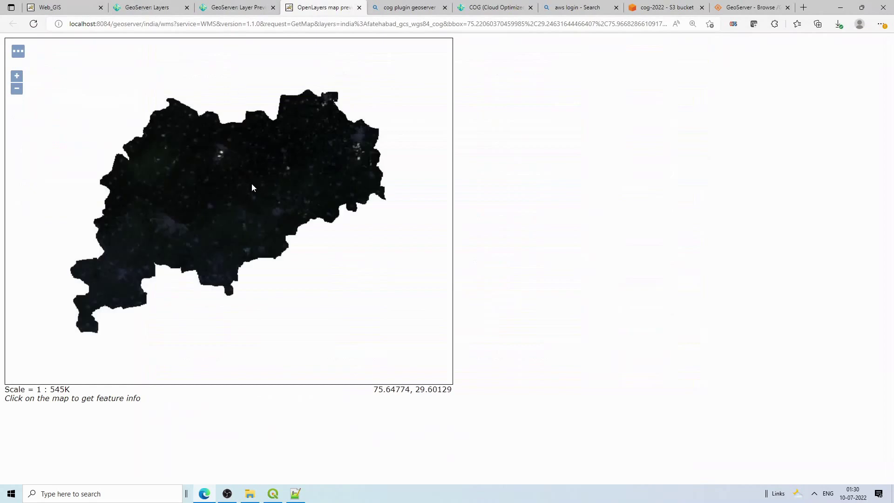
Step: Go back through the Layers page to GeoServer's Styles list
{"action": "left_click", "coordinate": [236, 7]}
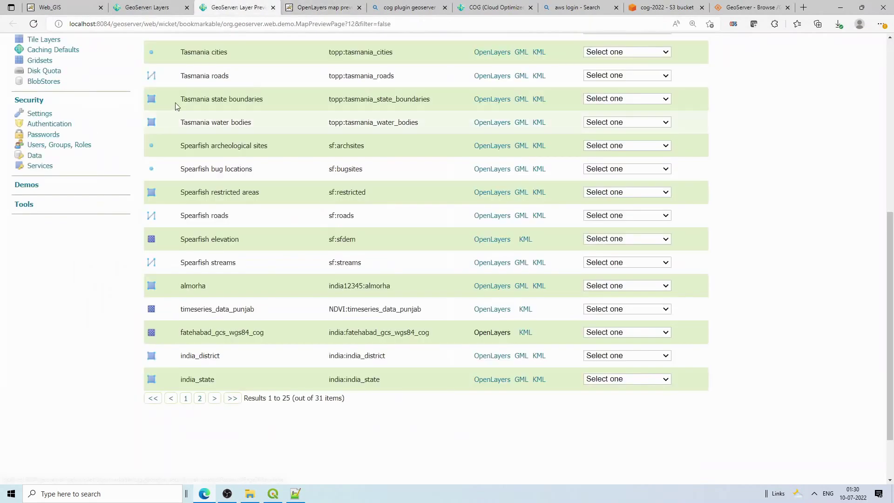
{"action": "left_click", "coordinate": [164, 6]}
{"action": "left_click", "coordinate": [39, 232]}
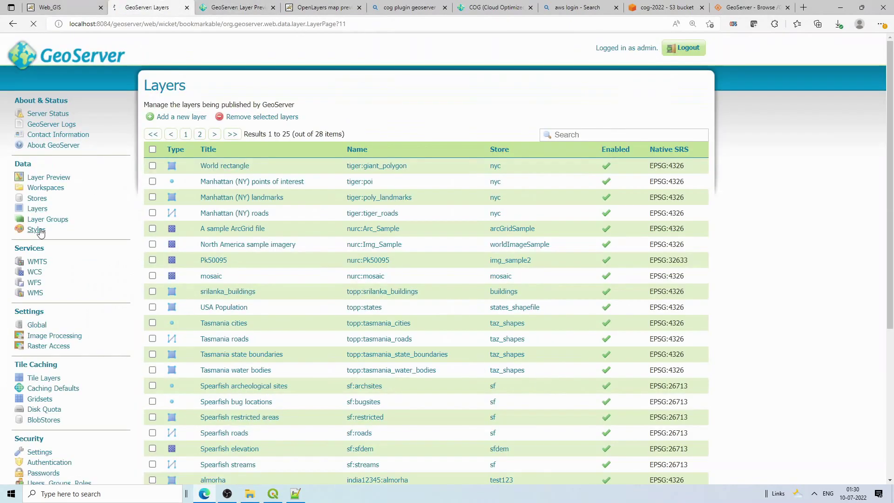
Step: Start a new style and name it fathehabad
{"action": "left_click", "coordinate": [177, 119]}
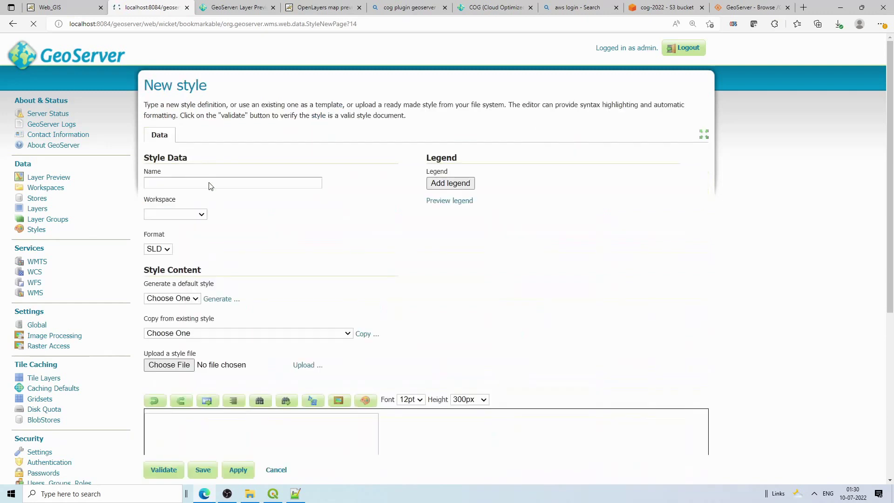
{"action": "left_click", "coordinate": [178, 185]}
{"action": "type", "text": "fatheha"}
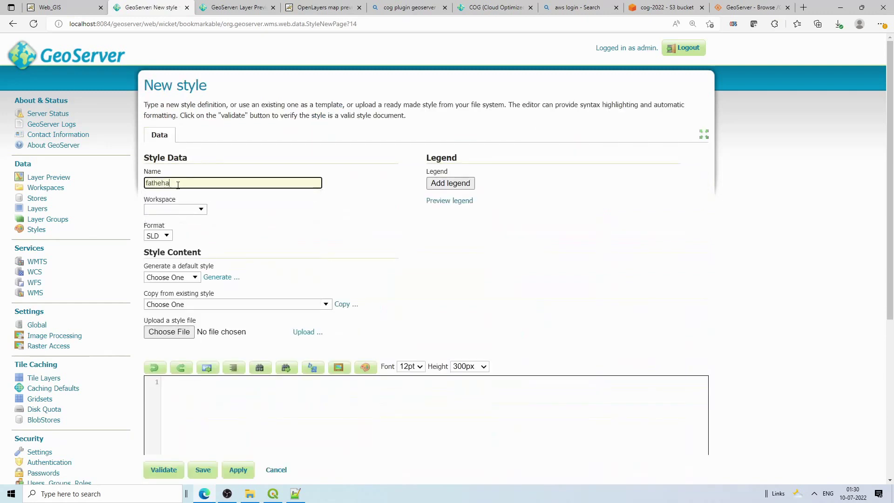
{"action": "type", "text": "bad"}
Step: Choose style.sld from the Desktop as the file to upload
{"action": "scroll", "coordinate": [235, 205], "scroll_direction": "down", "scroll_amount": 2}
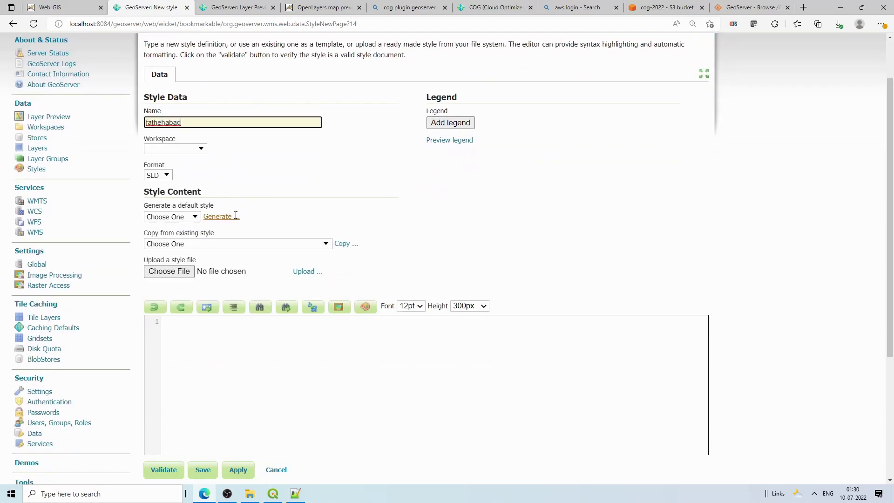
{"action": "left_click", "coordinate": [176, 266]}
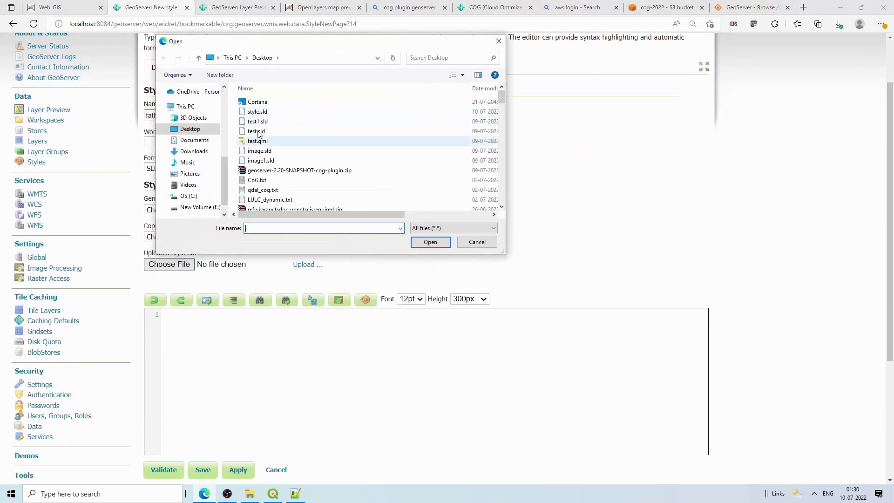
{"action": "left_click", "coordinate": [252, 112]}
{"action": "left_click", "coordinate": [430, 242]}
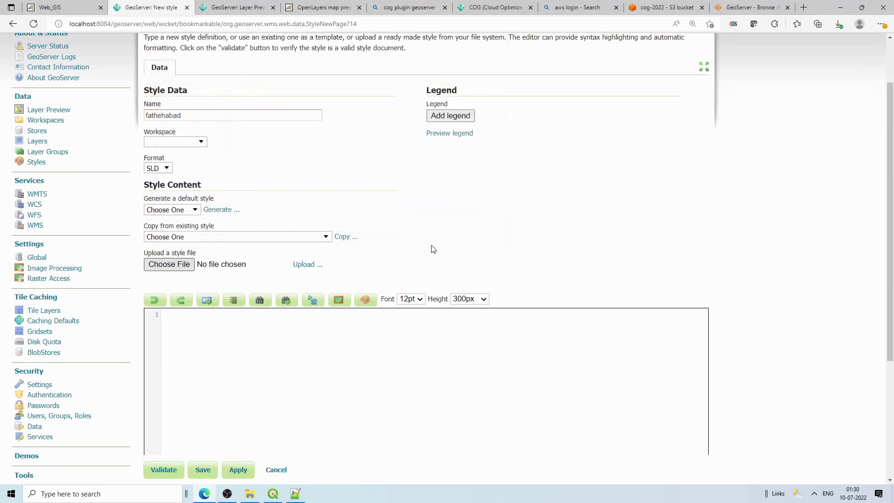
{"action": "scroll", "coordinate": [344, 342], "scroll_direction": "down", "scroll_amount": 3}
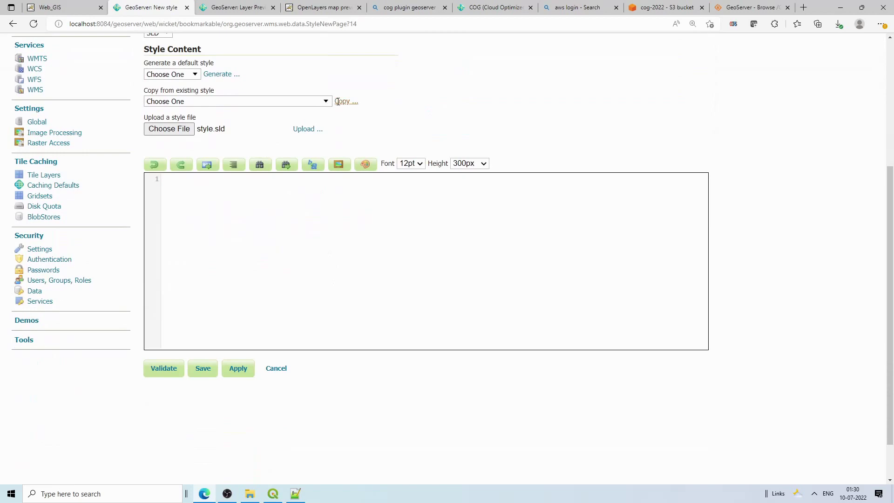
Step: Upload style.sld into the editor and validate it, revealing sld:Normalize errors on lines 20, 30, 40
{"action": "left_click", "coordinate": [320, 128]}
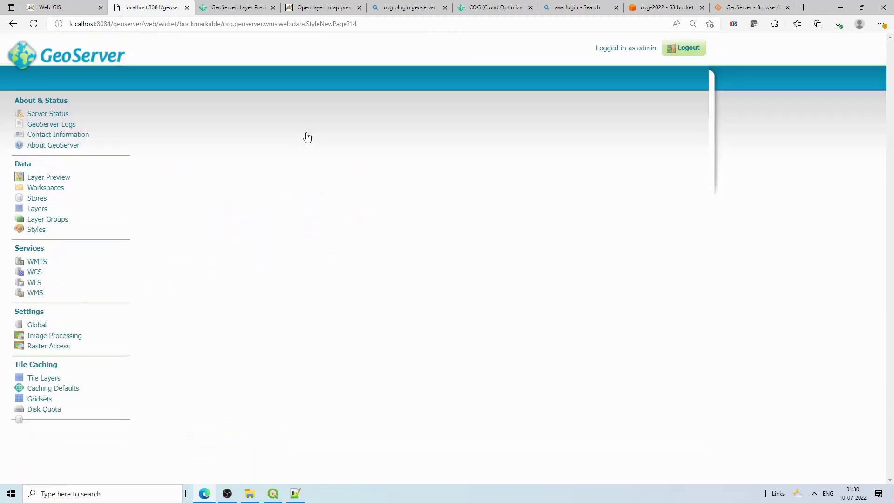
{"action": "scroll", "coordinate": [306, 136], "scroll_direction": "down", "scroll_amount": 3}
{"action": "scroll", "coordinate": [667, 307], "scroll_direction": "down", "scroll_amount": 4}
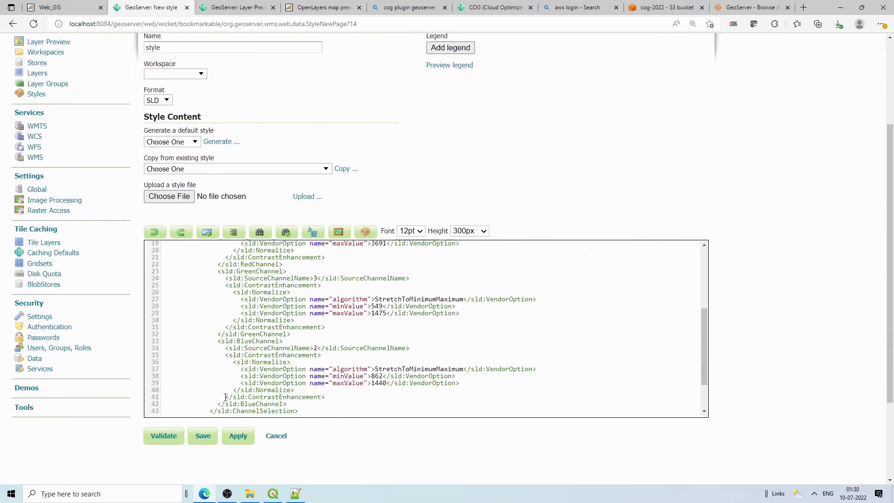
{"action": "scroll", "coordinate": [666, 307], "scroll_direction": "down", "scroll_amount": 2}
{"action": "left_click", "coordinate": [163, 343]}
{"action": "left_click_drag", "start_coordinate": [147, 414], "coordinate": [240, 419]}
{"action": "left_click", "coordinate": [214, 421]}
Step: Select the red channel's ContrastEnhancement block in the SLD editor
{"action": "scroll", "coordinate": [333, 266], "scroll_direction": "up", "scroll_amount": 1}
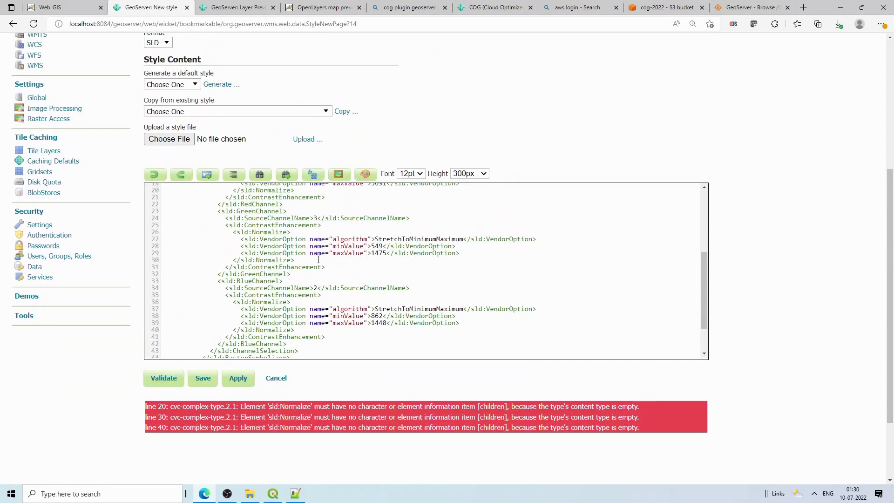
{"action": "left_click_drag", "start_coordinate": [232, 227], "coordinate": [335, 267]}
{"action": "scroll", "coordinate": [334, 266], "scroll_direction": "up", "scroll_amount": 5}
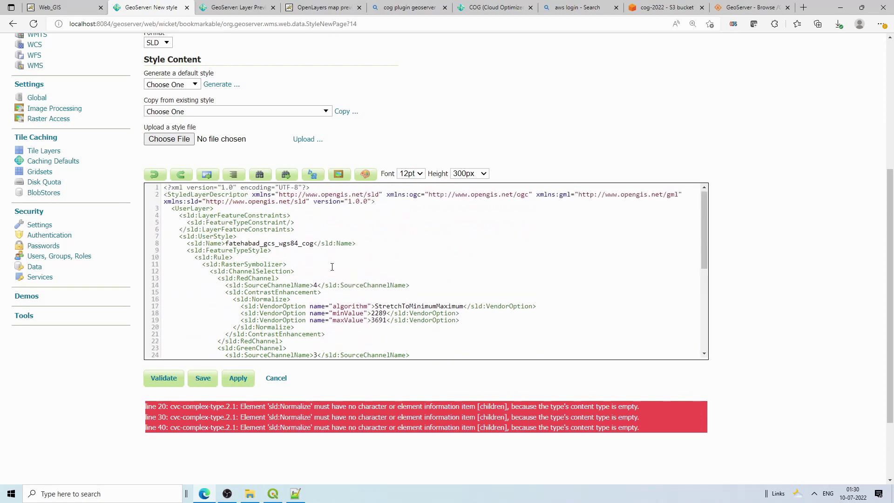
{"action": "scroll", "coordinate": [247, 266], "scroll_direction": "down", "scroll_amount": 1}
{"action": "left_click_drag", "start_coordinate": [226, 265], "coordinate": [346, 307]}
Step: Delete the red, green and blue channels' ContrastEnhancement blocks
{"action": "key", "text": "BackSpace"}
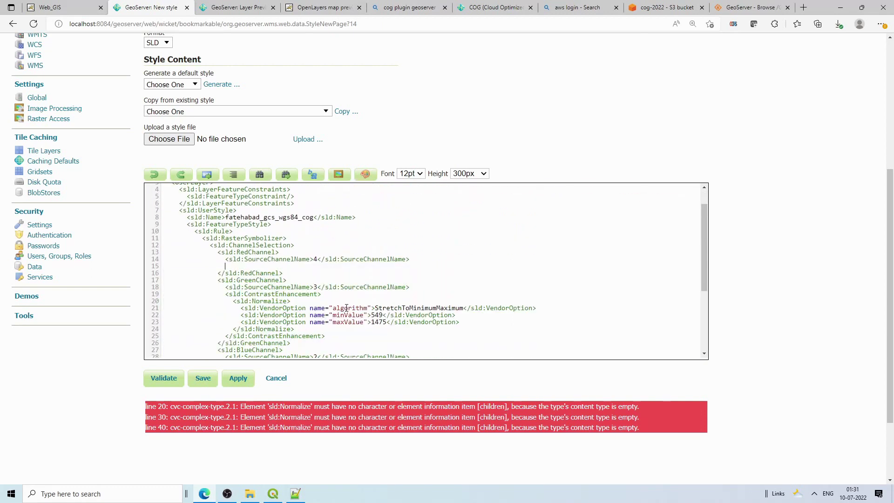
{"action": "left_click_drag", "start_coordinate": [222, 294], "coordinate": [336, 335]}
{"action": "key", "text": "BackSpace"}
{"action": "scroll", "coordinate": [334, 325], "scroll_direction": "down", "scroll_amount": 3}
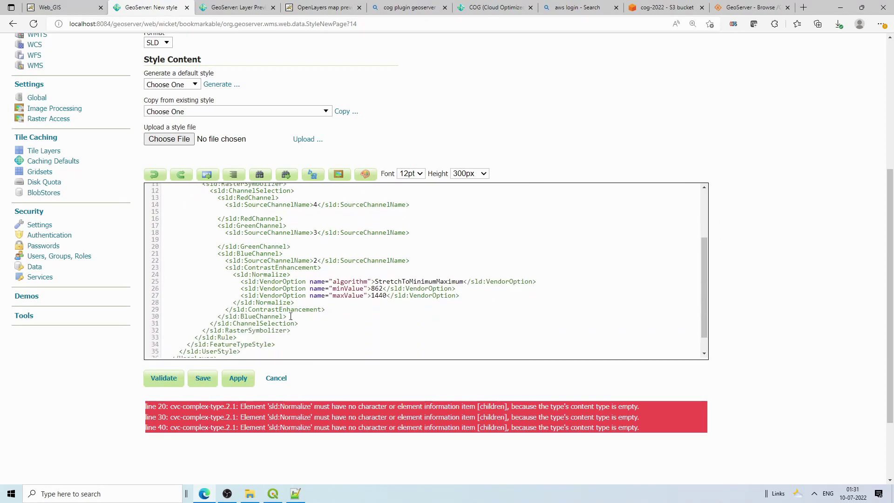
{"action": "left_click_drag", "start_coordinate": [221, 266], "coordinate": [341, 307]}
{"action": "key", "text": "ctrl+c"}
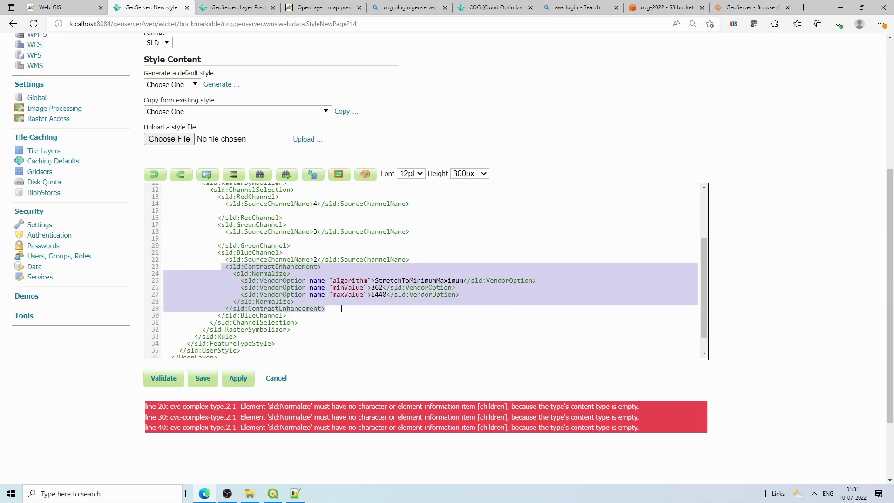
{"action": "key", "text": "BackSpace"}
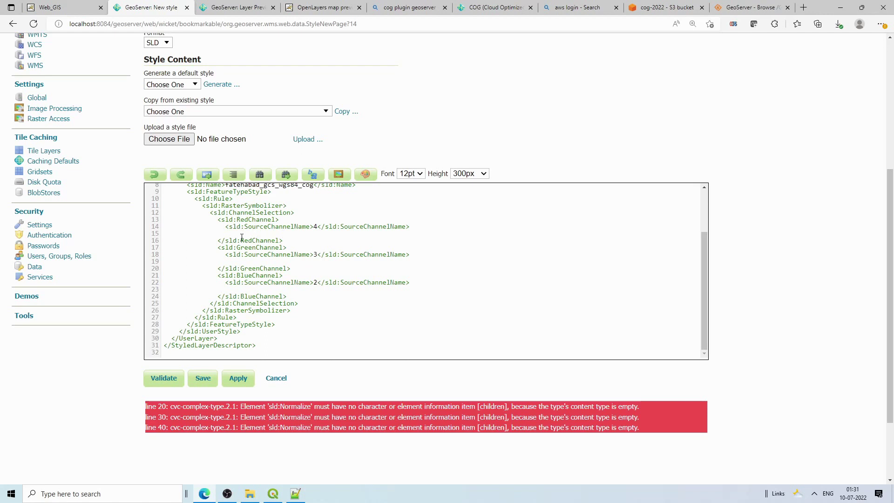
Step: Restore the blue channel's ContrastEnhancement block, then select and delete it again
{"action": "key", "text": "ctrl+v"}
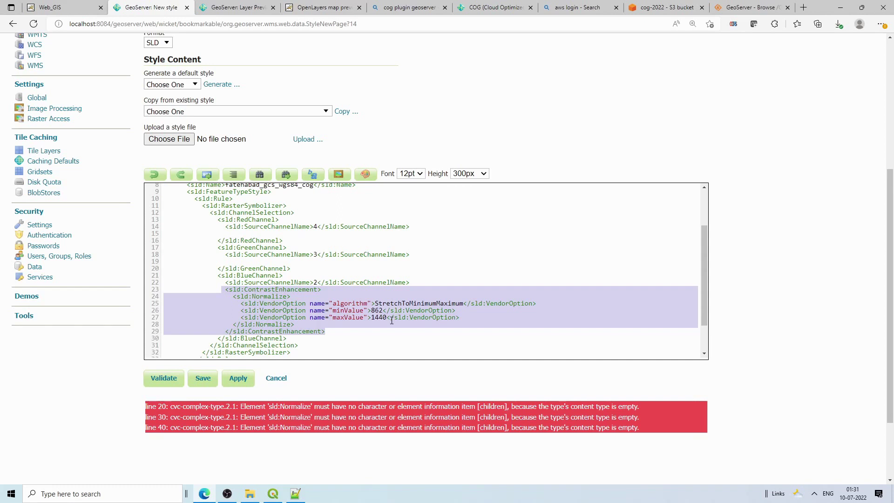
{"action": "left_click_drag", "start_coordinate": [328, 331], "coordinate": [221, 290]}
{"action": "left_click", "coordinate": [337, 296]}
{"action": "left_click_drag", "start_coordinate": [322, 330], "coordinate": [217, 289]}
{"action": "key", "text": "BackSpace"}
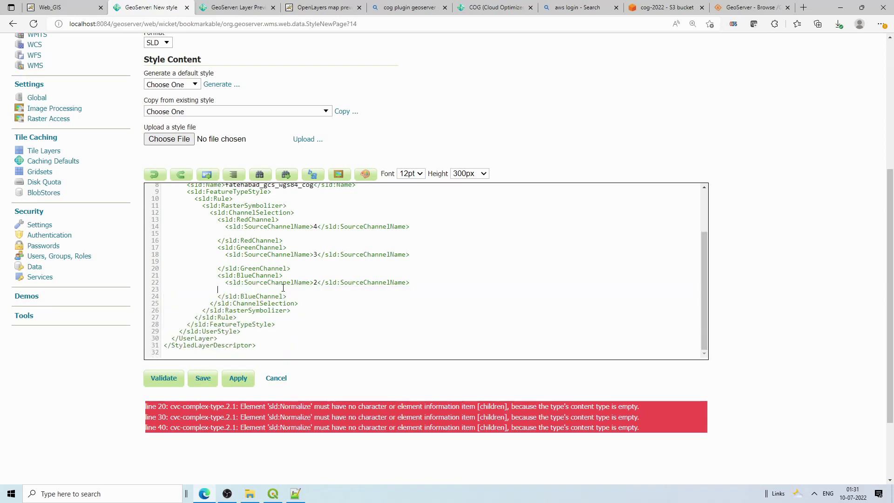
{"action": "scroll", "coordinate": [294, 282], "scroll_direction": "up", "scroll_amount": 1}
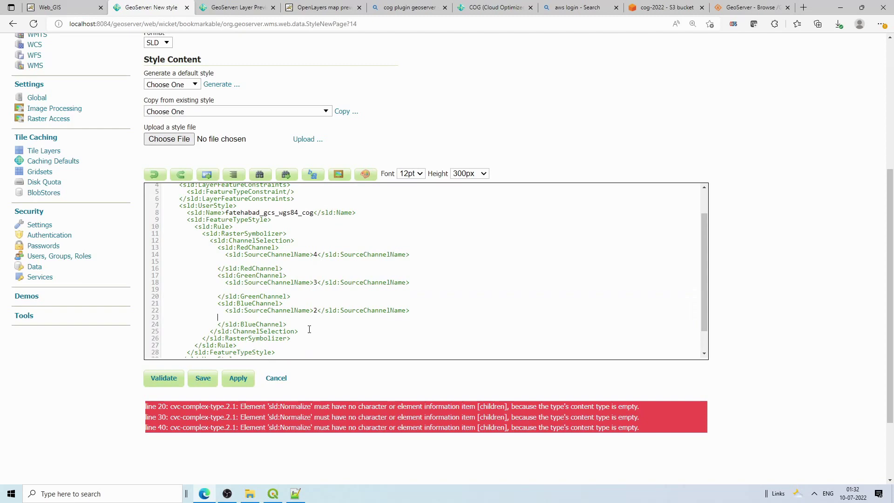
Step: Compare the false-color fatehabad rendering in QGIS, then validate and save the error-free style
{"action": "left_click", "coordinate": [272, 494]}
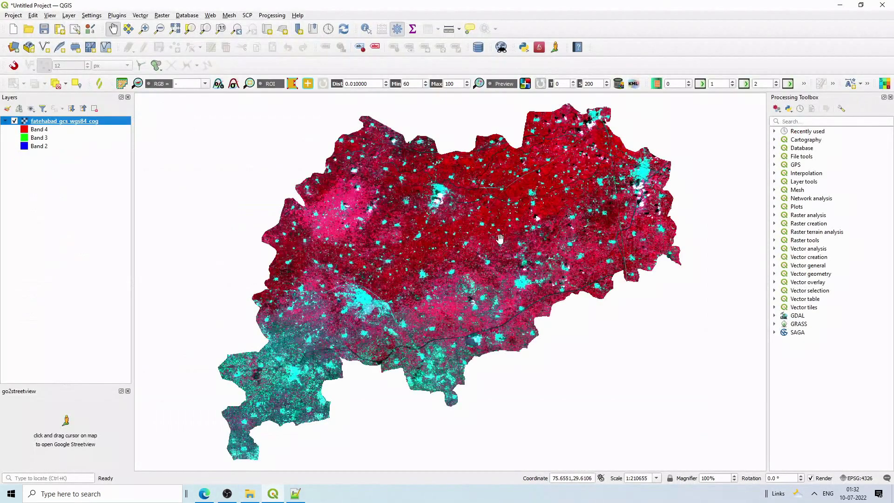
{"action": "left_click", "coordinate": [839, 5]}
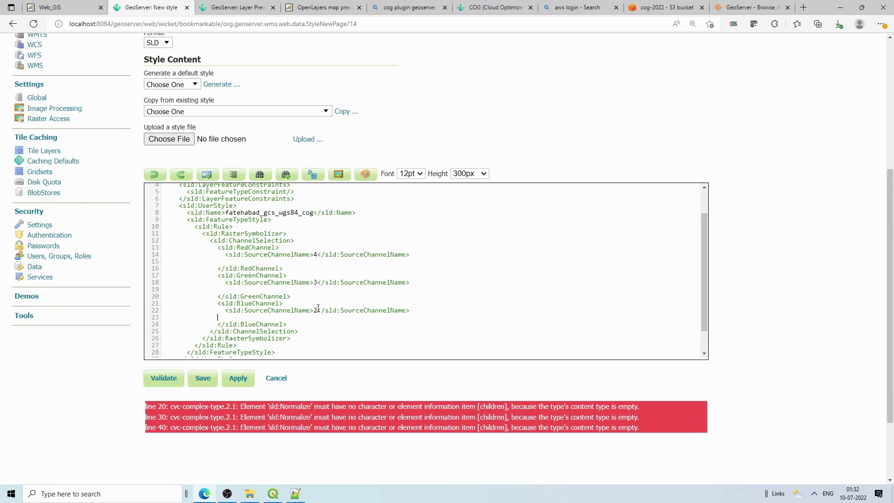
{"action": "left_click", "coordinate": [176, 376]}
{"action": "left_click", "coordinate": [203, 359]}
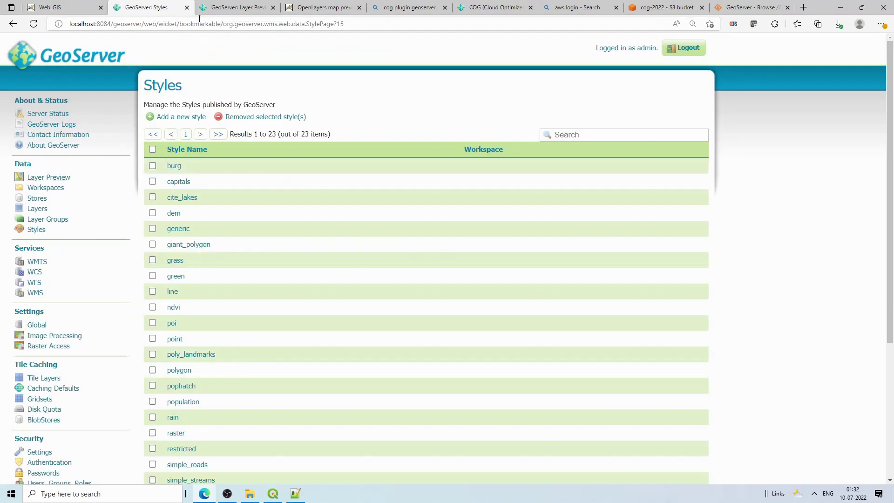
Step: Open the fatehabad_gcs_wgs84_cog layer's Publishing settings from Data > Layers
{"action": "left_click", "coordinate": [37, 208]}
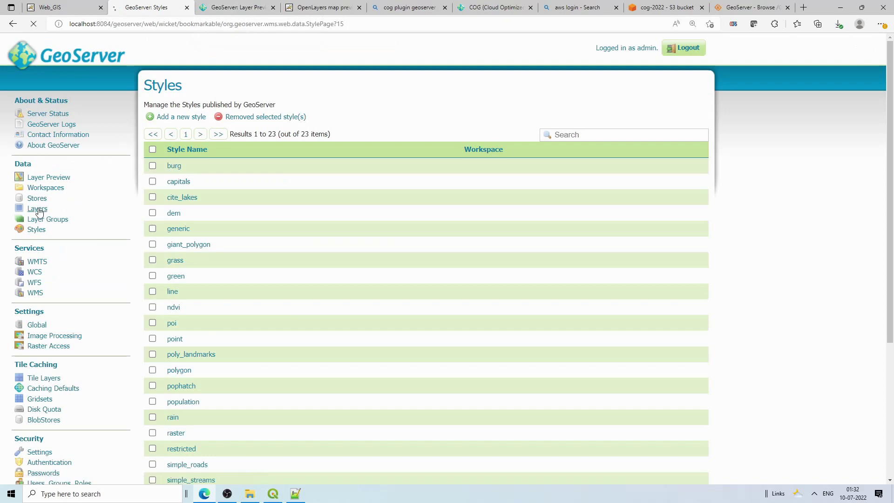
{"action": "scroll", "coordinate": [285, 296], "scroll_direction": "down", "scroll_amount": 5}
{"action": "left_click", "coordinate": [258, 309]}
{"action": "left_click", "coordinate": [214, 171]}
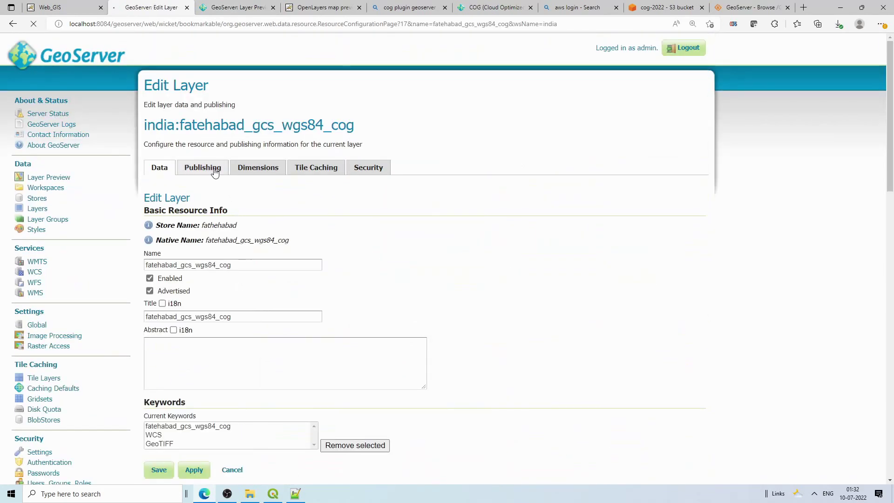
{"action": "scroll", "coordinate": [251, 288], "scroll_direction": "down", "scroll_amount": 9}
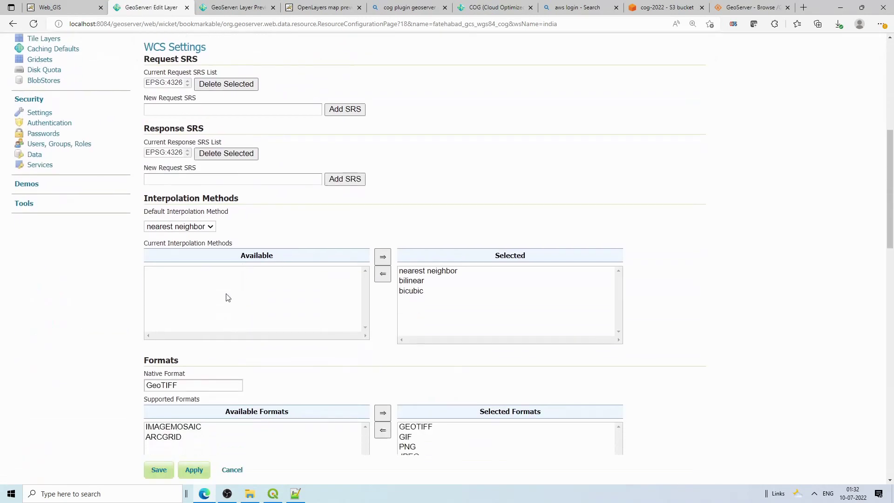
{"action": "scroll", "coordinate": [217, 284], "scroll_direction": "down", "scroll_amount": 4}
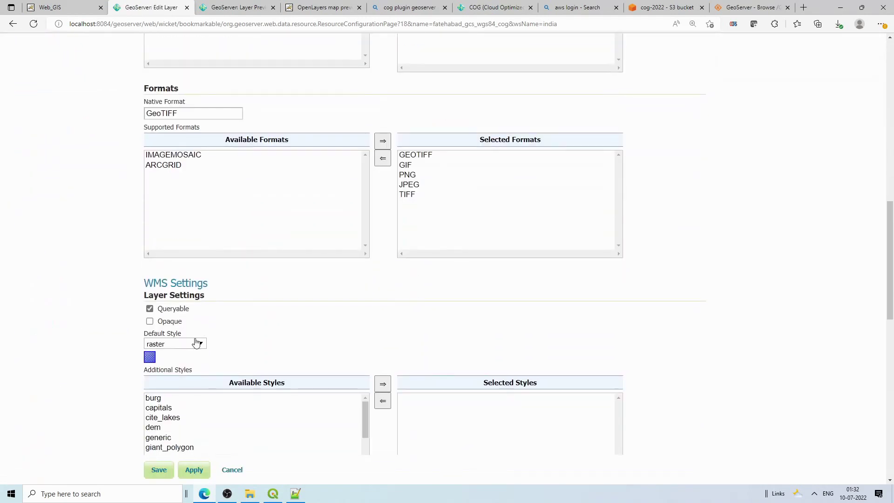
Step: Browse the Default Style list and search it for 'fa', finding no match
{"action": "left_click", "coordinate": [197, 343]}
{"action": "left_click", "coordinate": [198, 344]}
{"action": "left_click_drag", "start_coordinate": [200, 320], "coordinate": [185, 187]}
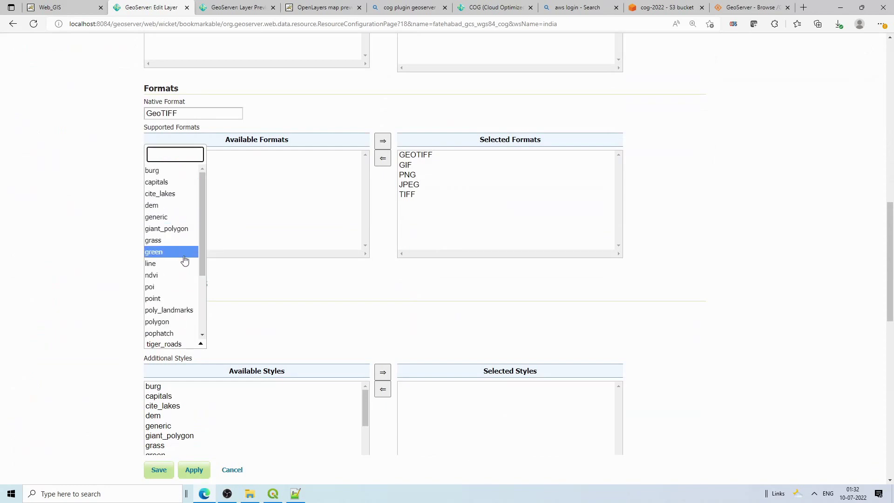
{"action": "left_click_drag", "start_coordinate": [201, 226], "coordinate": [202, 177]}
{"action": "left_click", "coordinate": [285, 290]}
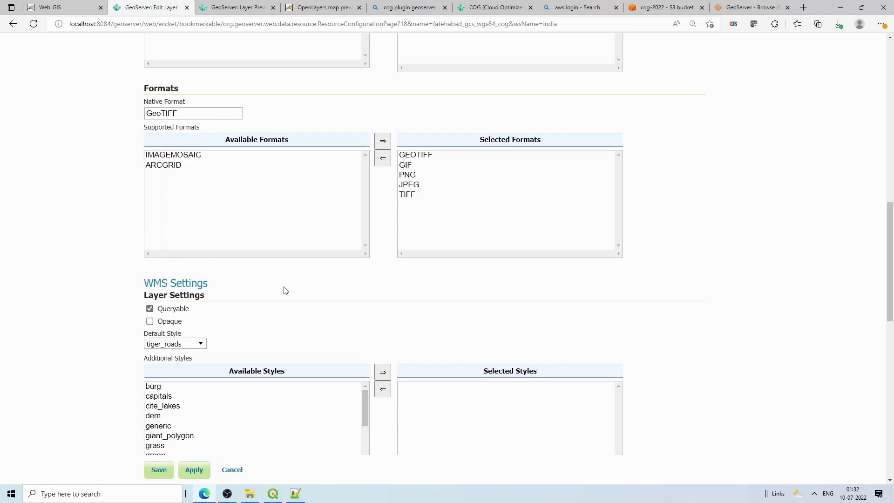
{"action": "scroll", "coordinate": [207, 343], "scroll_direction": "up", "scroll_amount": 2}
{"action": "scroll", "coordinate": [207, 343], "scroll_direction": "down", "scroll_amount": 5}
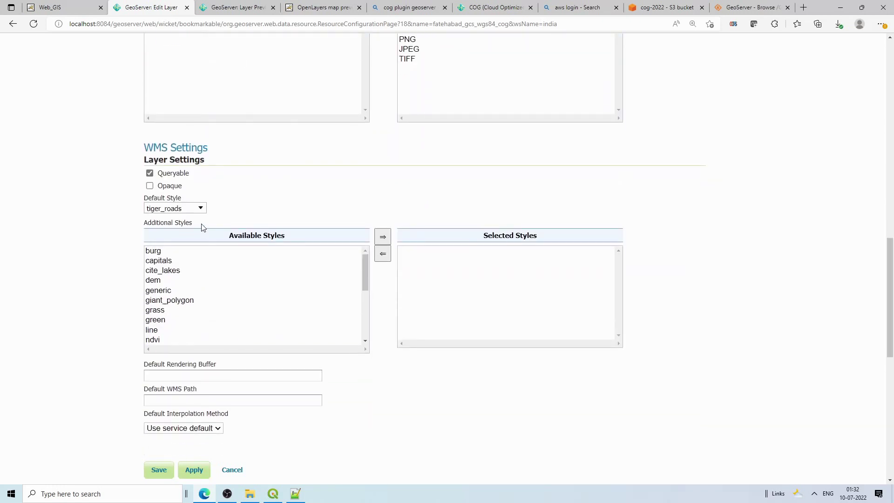
{"action": "left_click", "coordinate": [201, 208]}
{"action": "left_click_drag", "start_coordinate": [204, 311], "coordinate": [203, 244]}
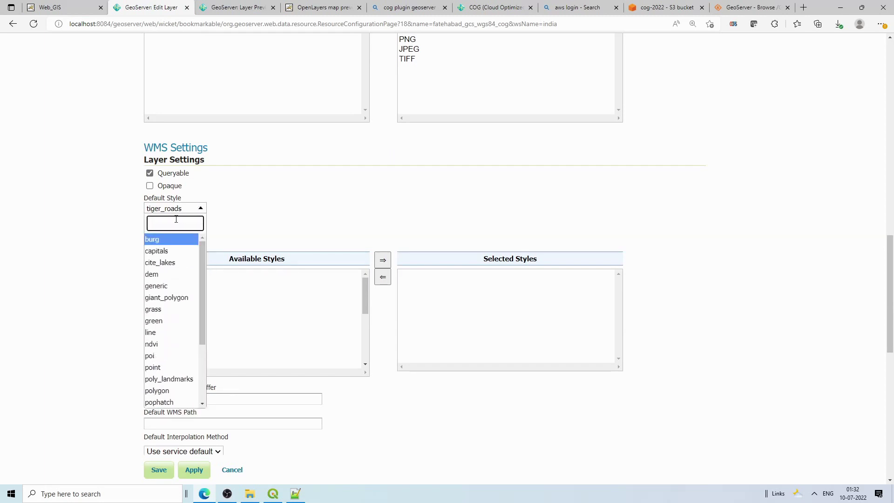
{"action": "type", "text": "fa"}
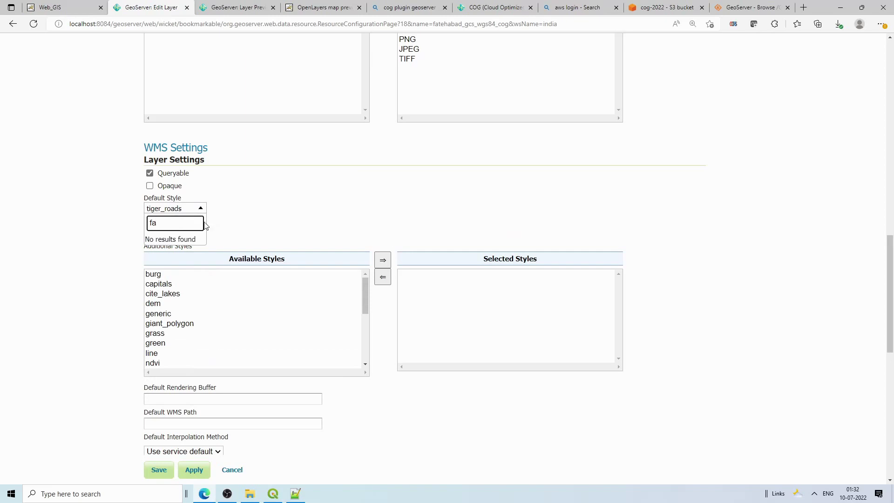
{"action": "key", "text": "BackSpace"}
{"action": "key", "text": "BackSpace"}
{"action": "scroll", "coordinate": [69, 256], "scroll_direction": "up", "scroll_amount": 15}
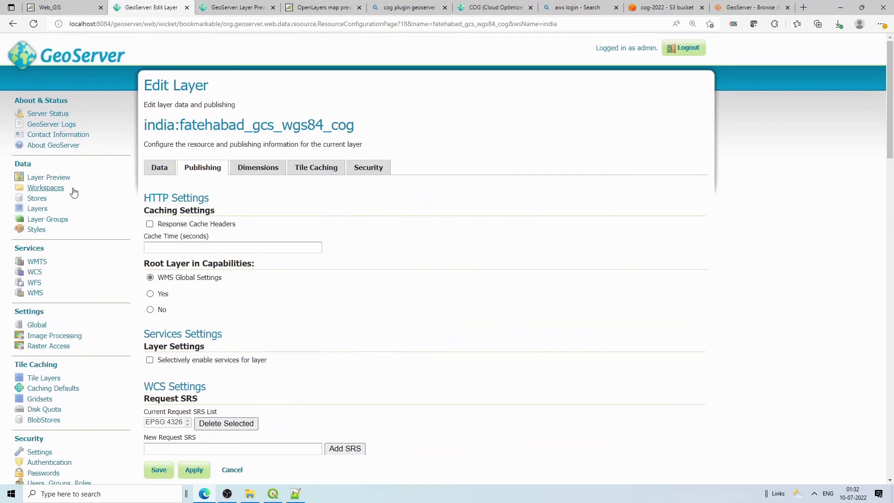
{"action": "scroll", "coordinate": [34, 231], "scroll_direction": "down", "scroll_amount": 15}
{"action": "scroll", "coordinate": [65, 198], "scroll_direction": "up", "scroll_amount": 14}
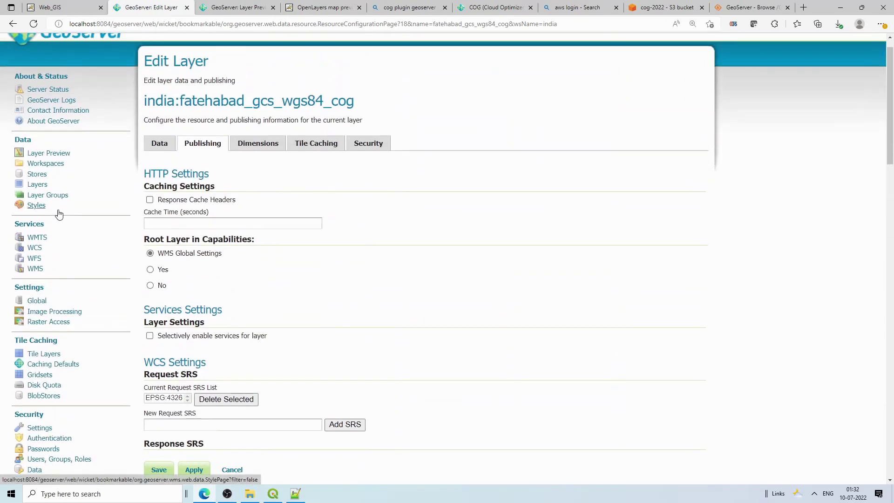
Step: Open the style named 'style' and rename it to fathehabad
{"action": "left_click", "coordinate": [37, 210]}
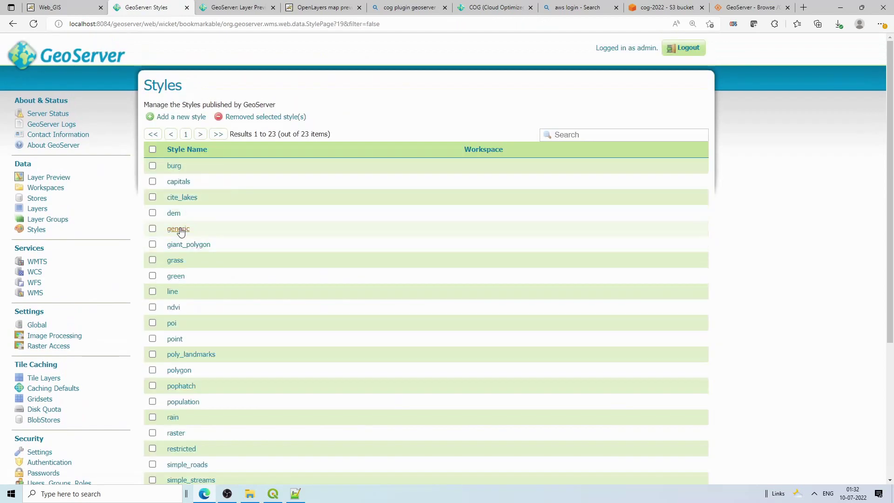
{"action": "scroll", "coordinate": [181, 279], "scroll_direction": "down", "scroll_amount": 3}
{"action": "left_click", "coordinate": [174, 360]}
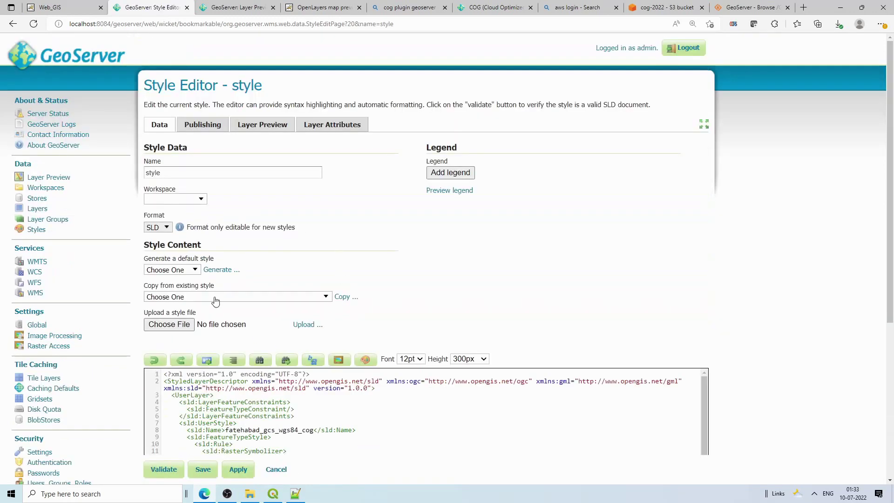
{"action": "left_click_drag", "start_coordinate": [172, 174], "coordinate": [144, 173]}
{"action": "type", "text": "fathe"}
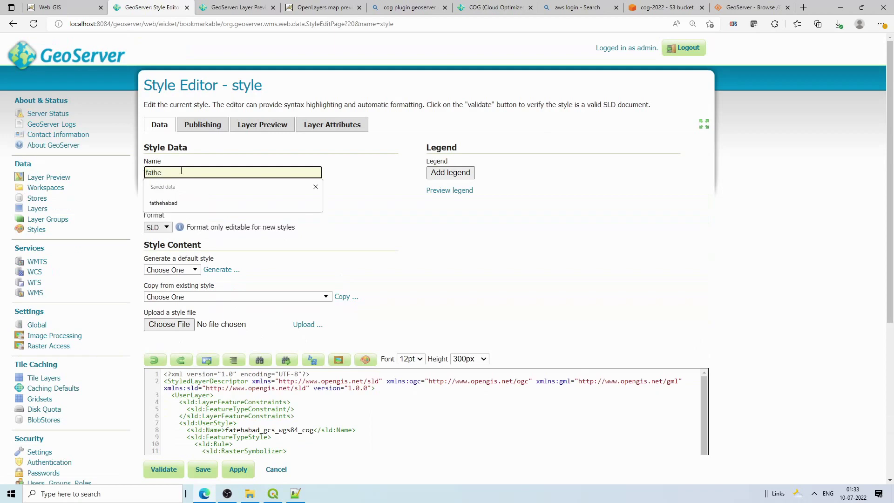
{"action": "left_click", "coordinate": [181, 203]}
Step: Validate the renamed fathehabad style and save it
{"action": "scroll", "coordinate": [347, 226], "scroll_direction": "down", "scroll_amount": 2}
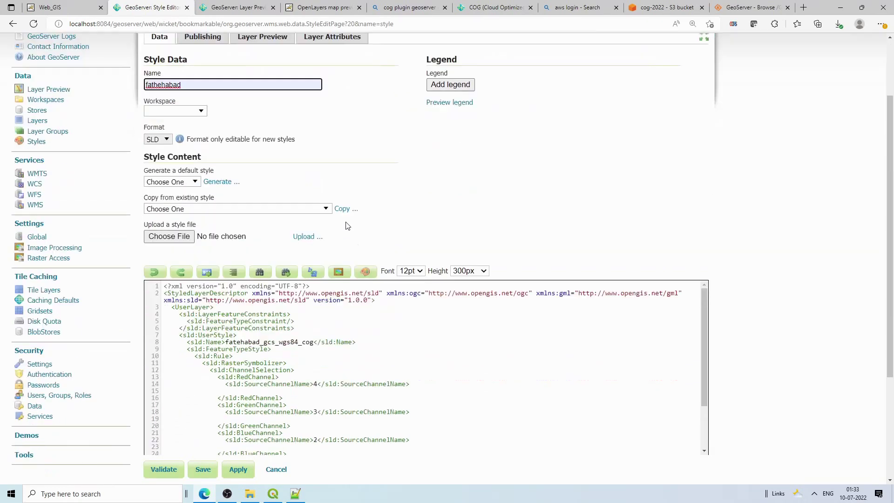
{"action": "scroll", "coordinate": [346, 226], "scroll_direction": "down", "scroll_amount": 2}
{"action": "left_click", "coordinate": [170, 372]}
{"action": "left_click", "coordinate": [209, 377]}
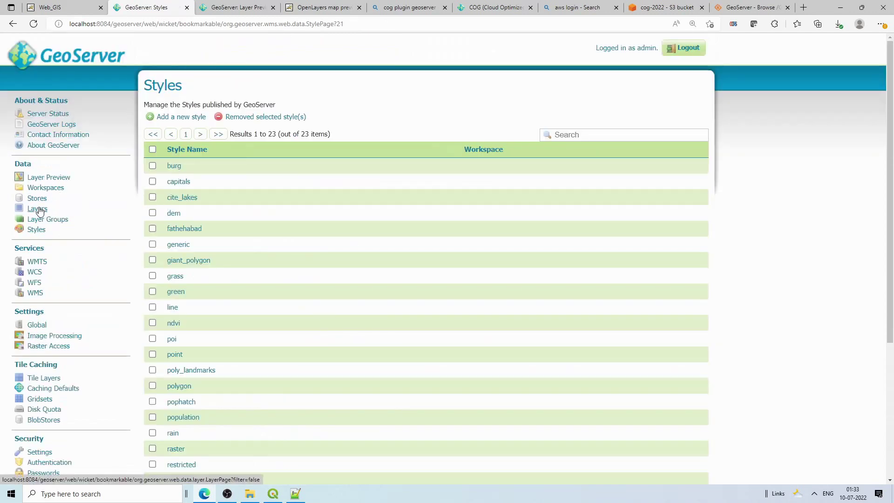
Step: Set fathehabad as the Default Style in fatehabad_gcs_wgs84_cog's Publishing settings and save the layer
{"action": "left_click", "coordinate": [36, 209]}
{"action": "scroll", "coordinate": [218, 279], "scroll_direction": "down", "scroll_amount": 5}
{"action": "left_click", "coordinate": [255, 280]}
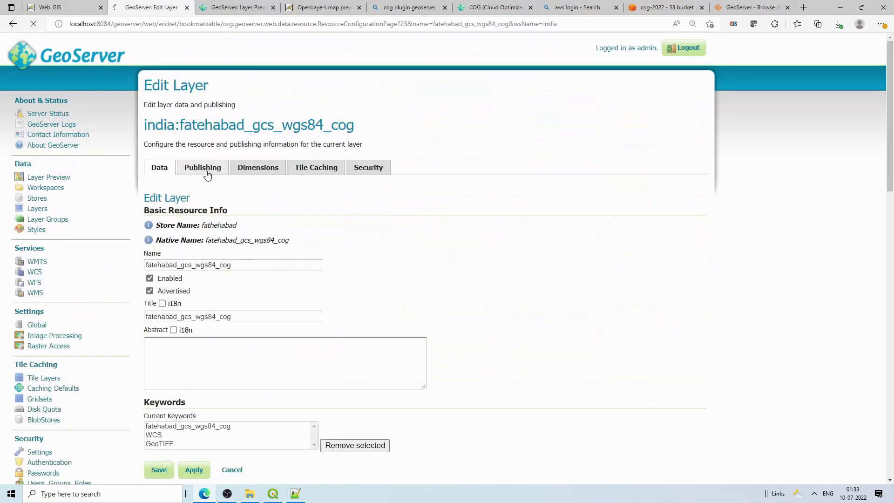
{"action": "left_click", "coordinate": [207, 175]}
{"action": "scroll", "coordinate": [209, 233], "scroll_direction": "down", "scroll_amount": 10}
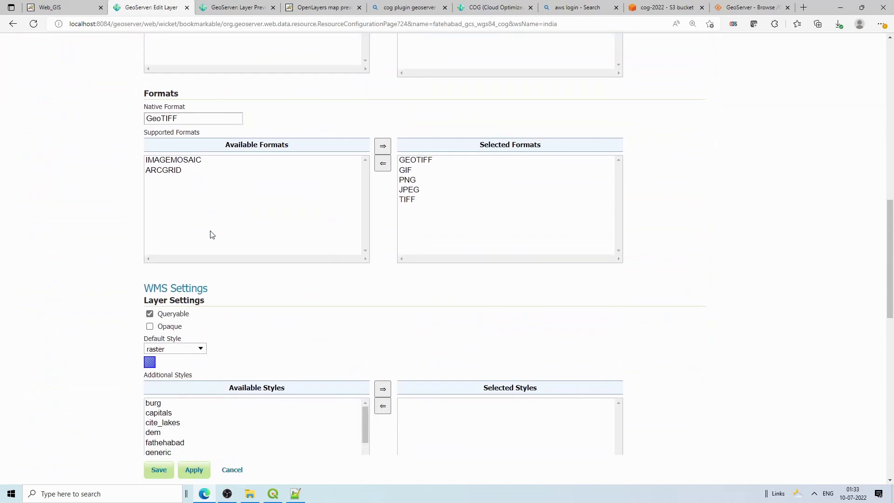
{"action": "left_click", "coordinate": [186, 346]}
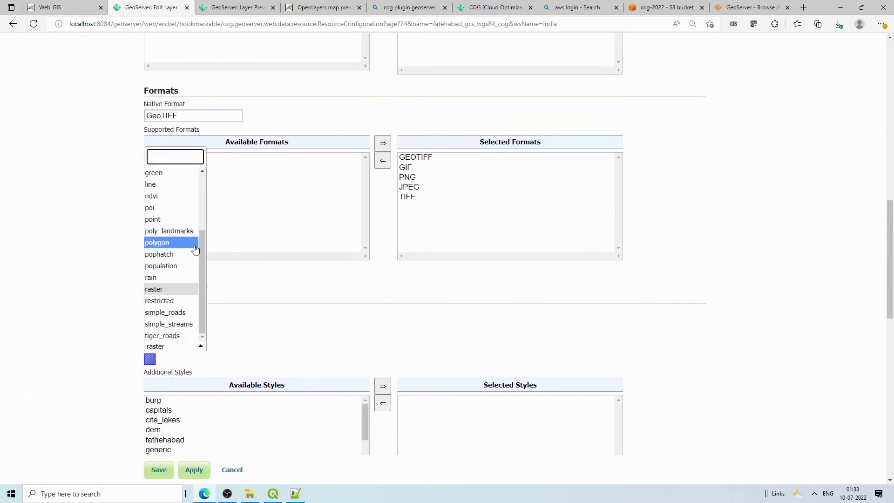
{"action": "left_click_drag", "start_coordinate": [199, 250], "coordinate": [202, 179]}
{"action": "left_click", "coordinate": [173, 220]}
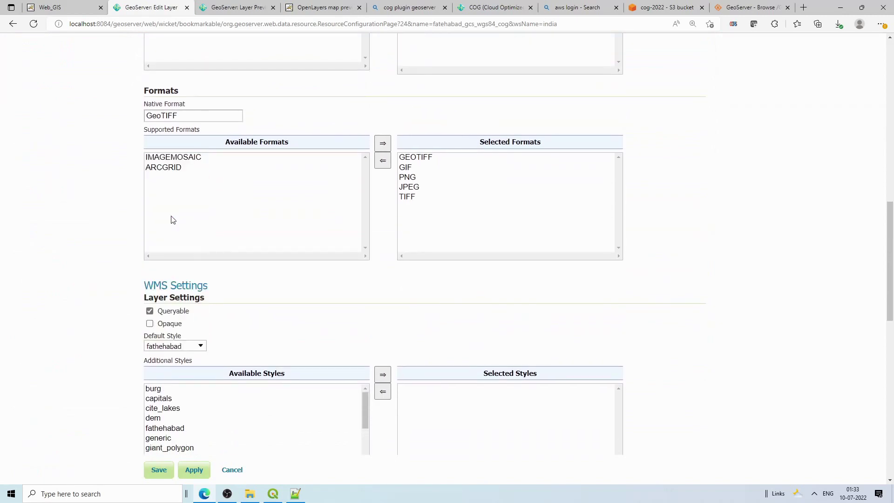
{"action": "scroll", "coordinate": [273, 275], "scroll_direction": "down", "scroll_amount": 10}
{"action": "left_click", "coordinate": [157, 318]}
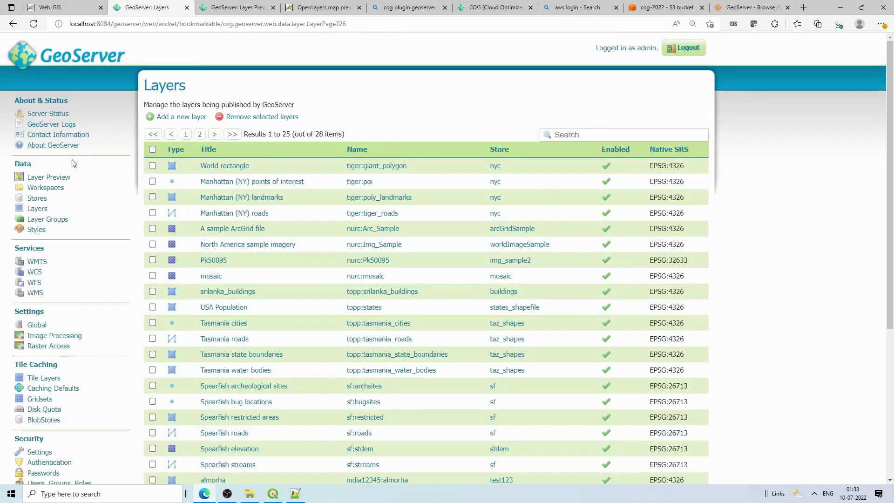
Step: Open the OpenLayers preview of fatehabad_gcs_wgs84_cog, showing the red false-colour rendering
{"action": "key", "text": "ctrl+Tab"}
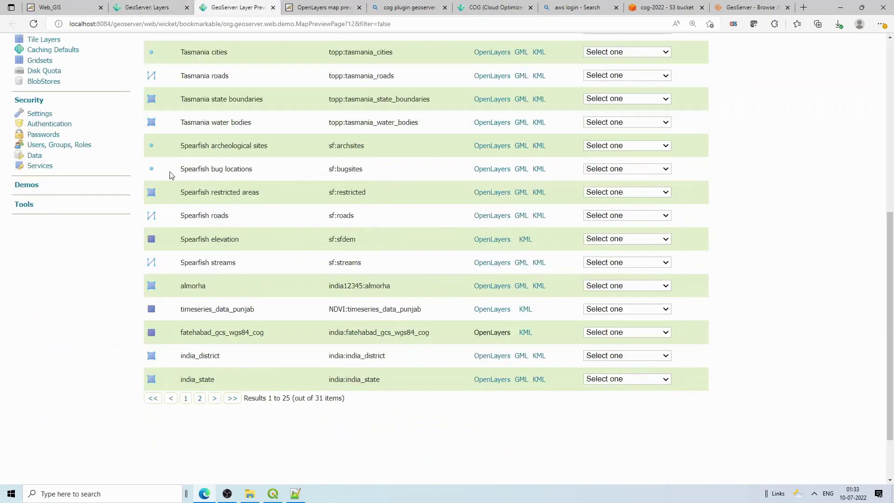
{"action": "left_click", "coordinate": [484, 332]}
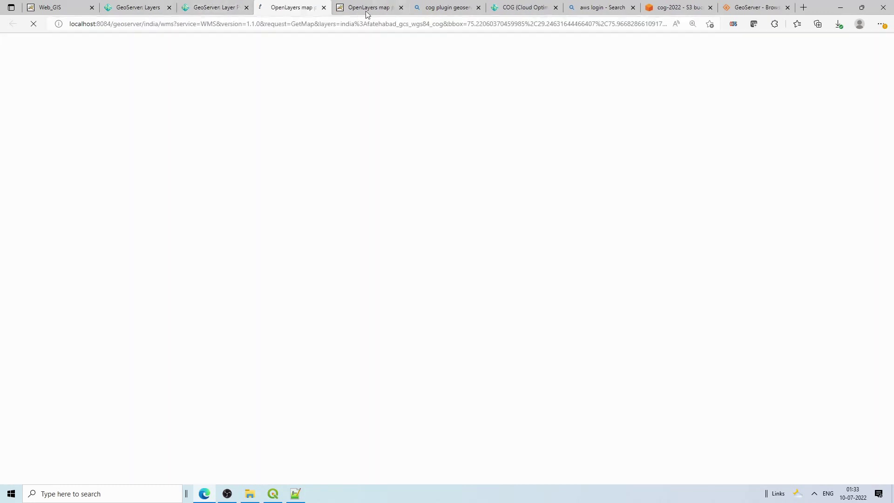
{"action": "left_click", "coordinate": [401, 8]}
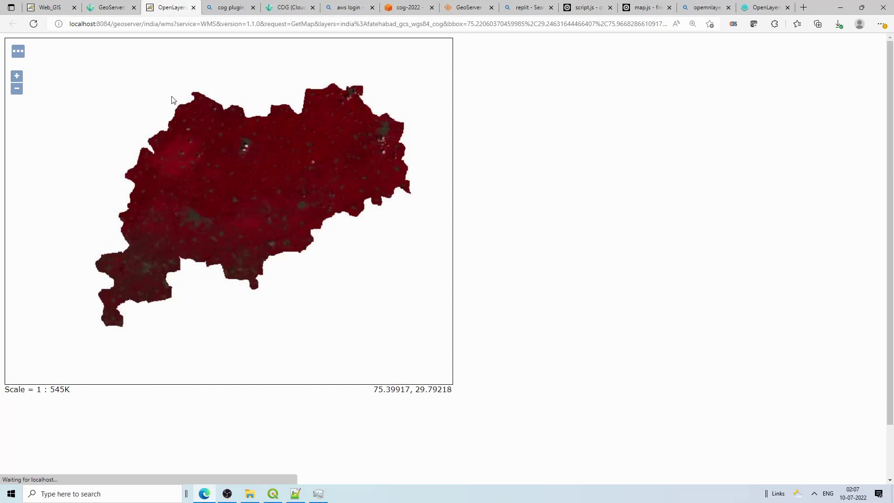
{"action": "left_click", "coordinate": [120, 11]}
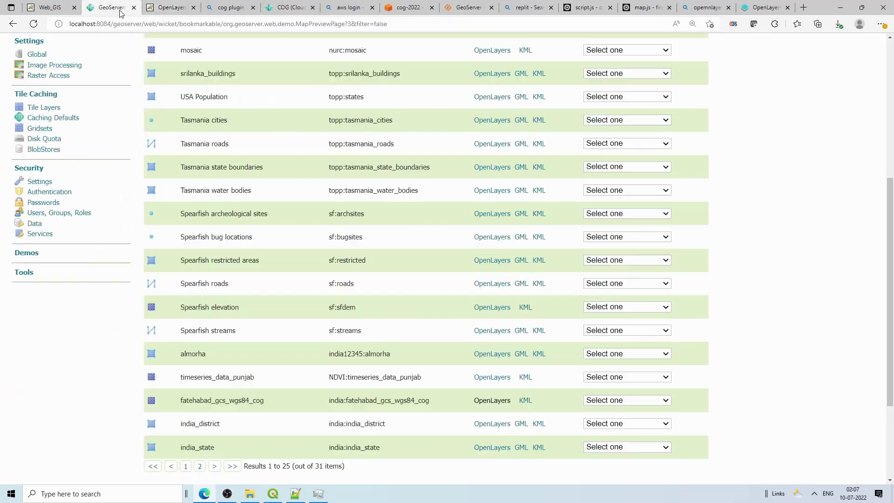
{"action": "left_click", "coordinate": [166, 5]}
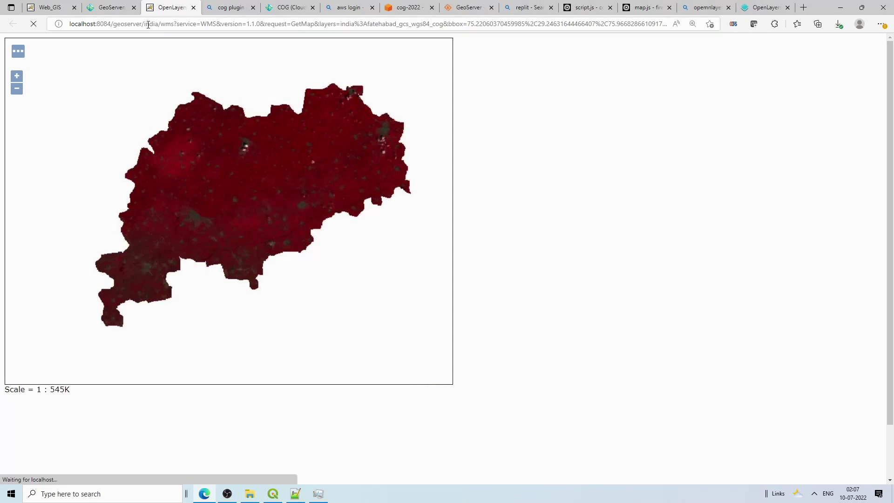
Step: Copy the OpenLayers map preview's full web address from the address bar
{"action": "left_click", "coordinate": [201, 24]}
{"action": "right_click", "coordinate": [201, 24]}
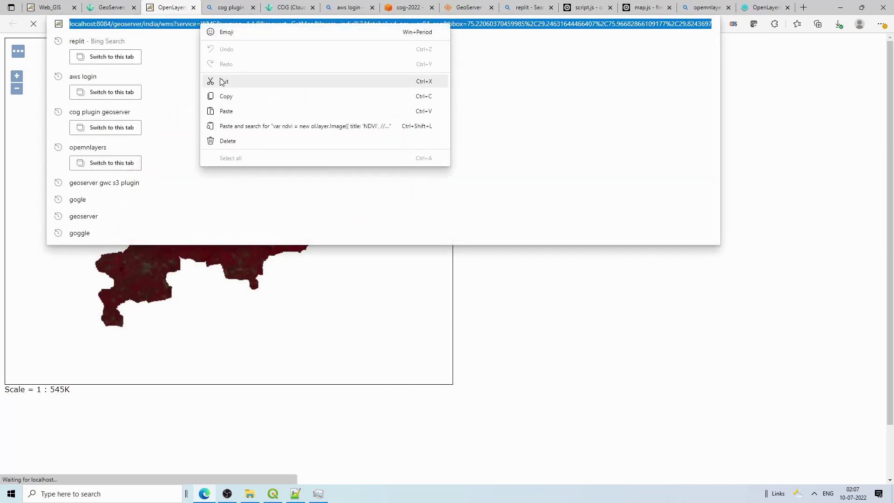
{"action": "left_click", "coordinate": [223, 95]}
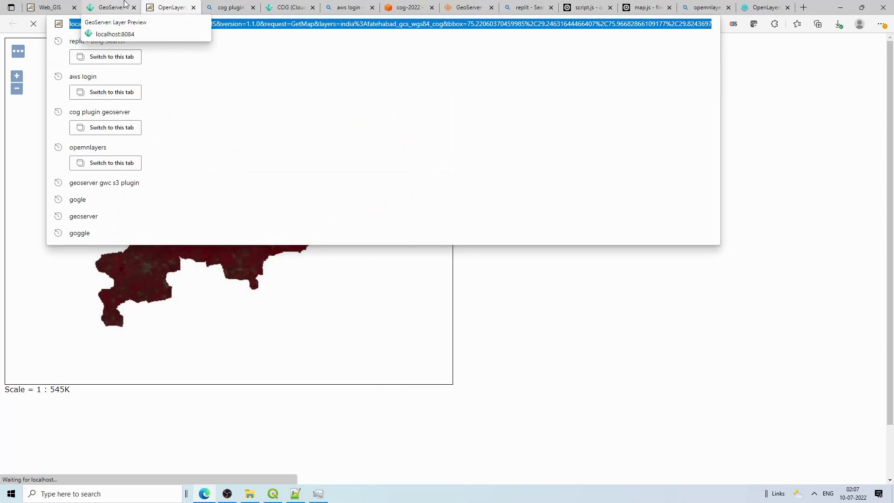
{"action": "left_click", "coordinate": [714, 351]}
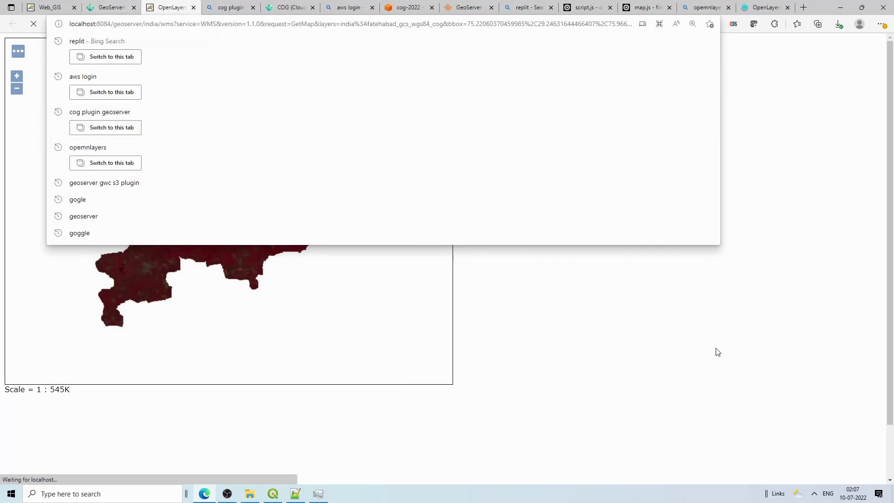